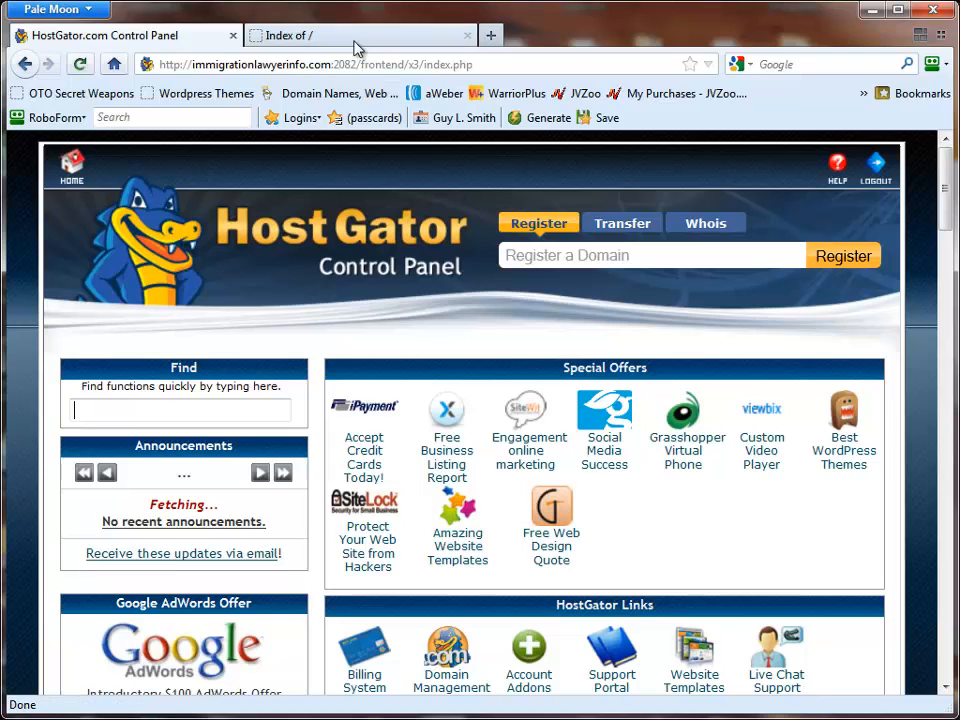
# - Create a new MySQL database named azsno with the hosting account's MySQL Database Wizard
pyautogui.click(413, 38)
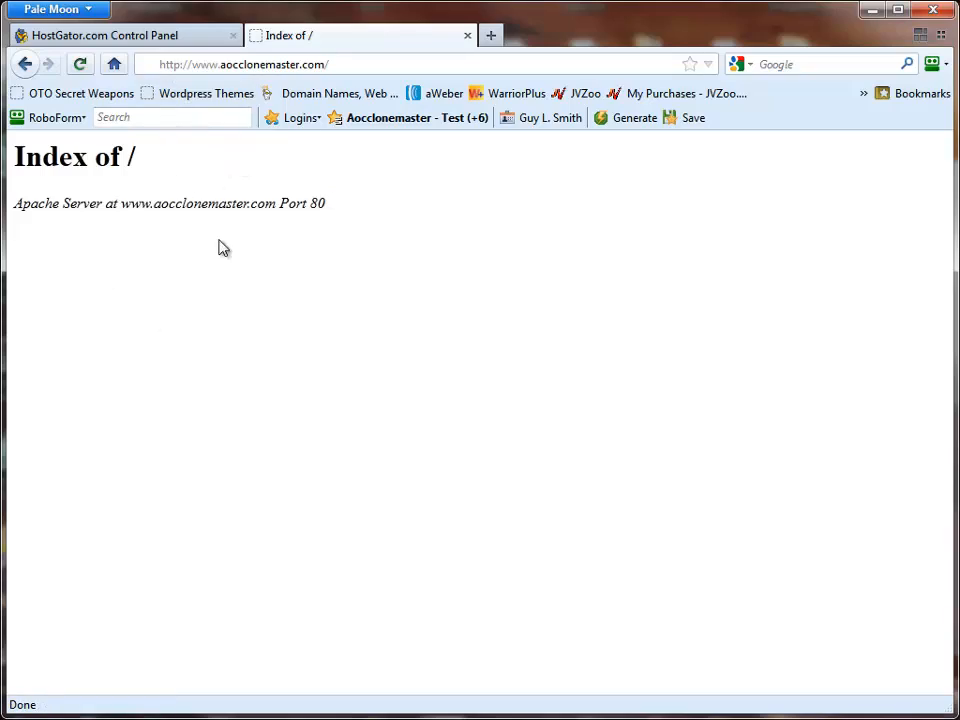
pyautogui.click(171, 37)
pyautogui.scroll(-2, 595, 393)
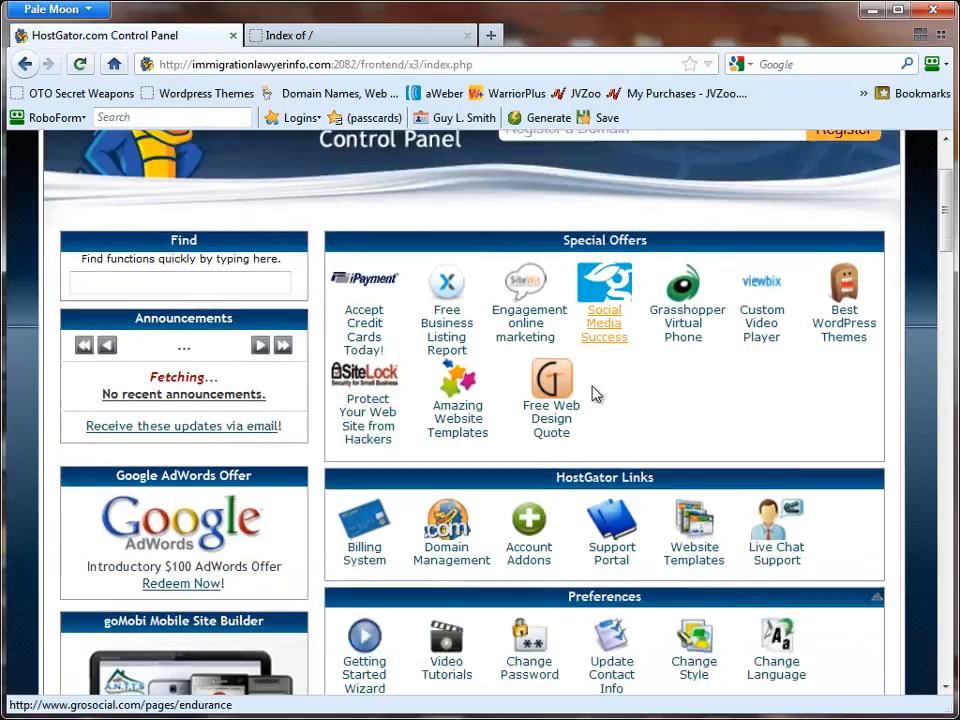
pyautogui.scroll(-15, 595, 393)
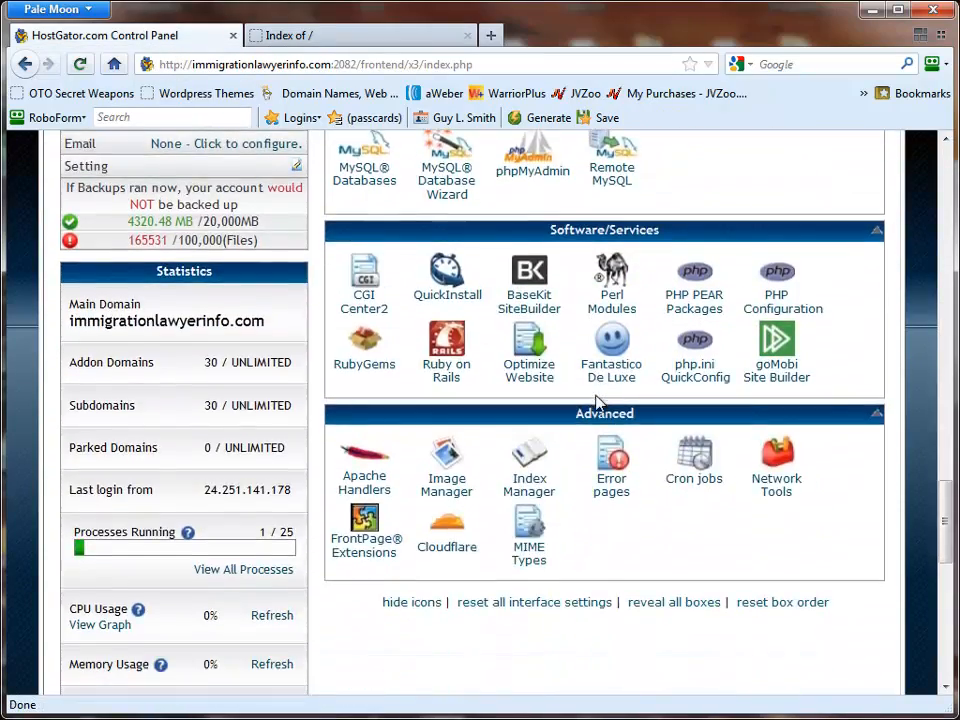
pyautogui.scroll(3, 598, 401)
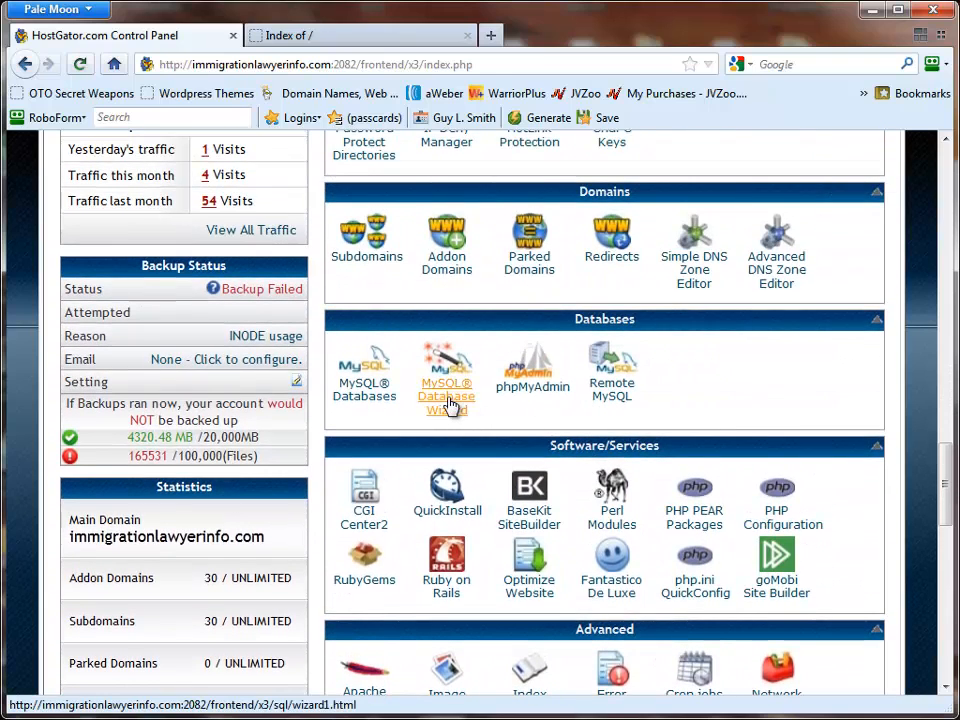
pyautogui.click(449, 404)
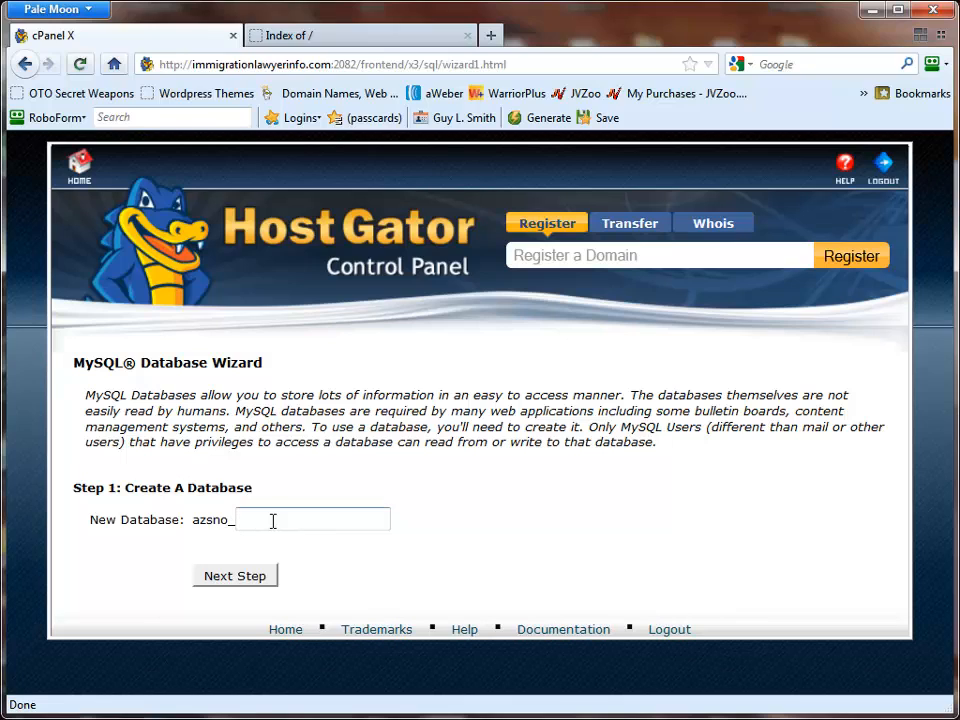
pyautogui.click(272, 520)
pyautogui.click(266, 541)
pyautogui.click(240, 577)
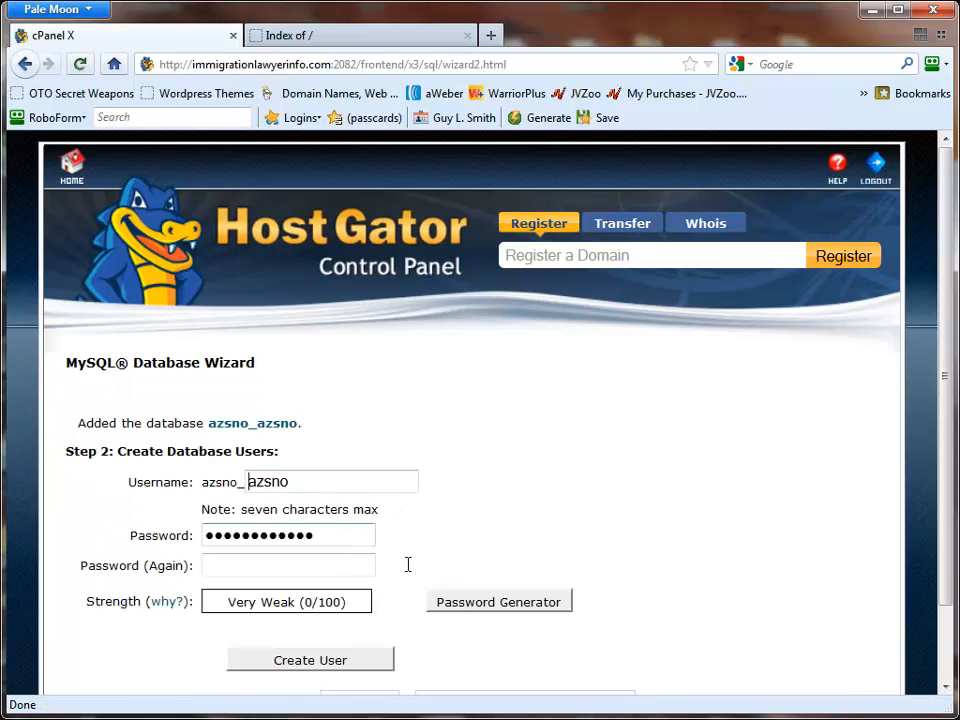
# - Generate a password for the new database user and save a copy of it in a Notepad document
pyautogui.click(459, 601)
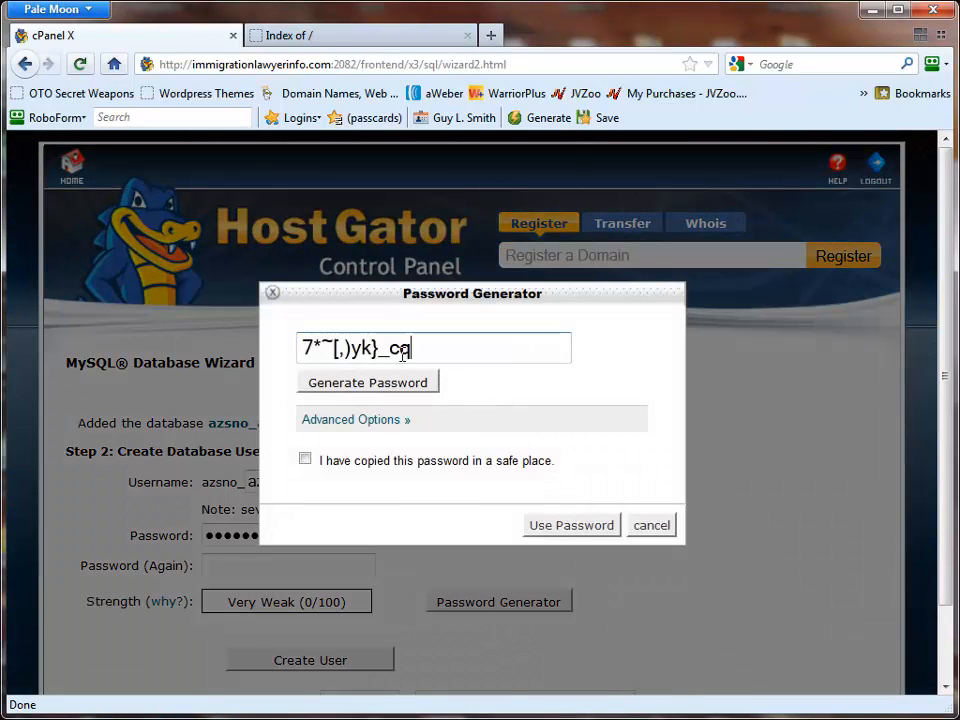
pyautogui.moveTo(412, 348); pyautogui.dragTo(263, 345)
pyautogui.rightClick(331, 360)
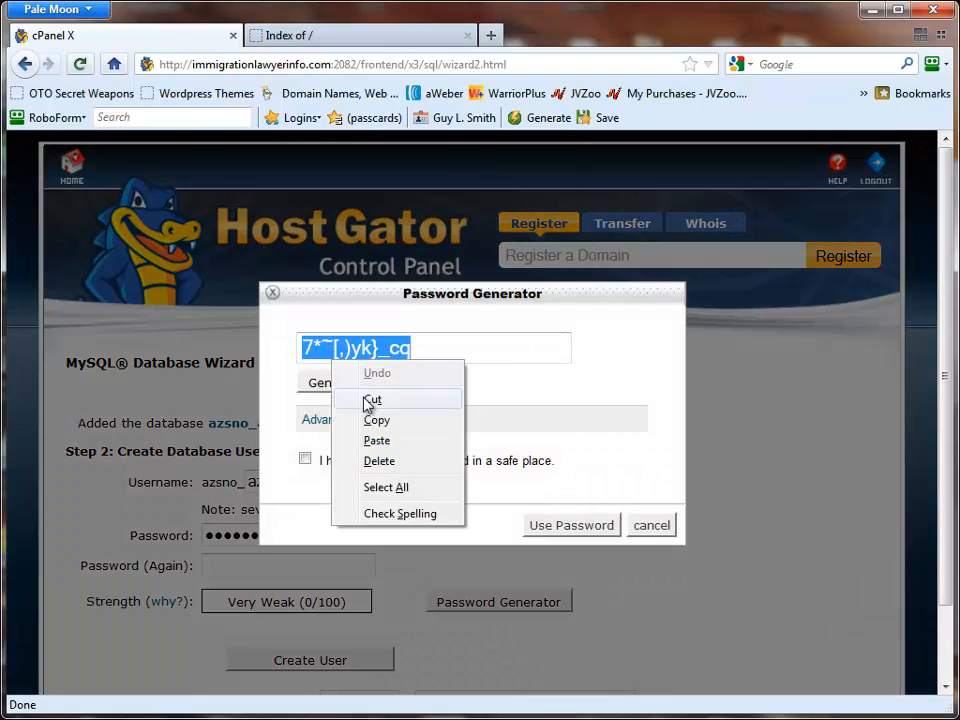
pyautogui.click(373, 417)
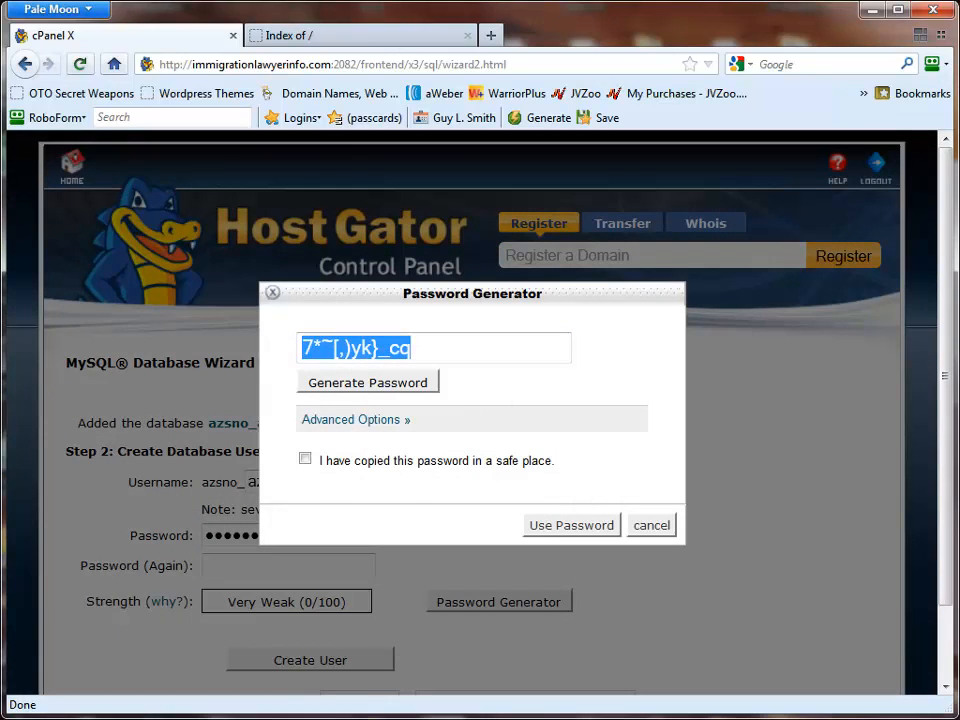
pyautogui.press('super')
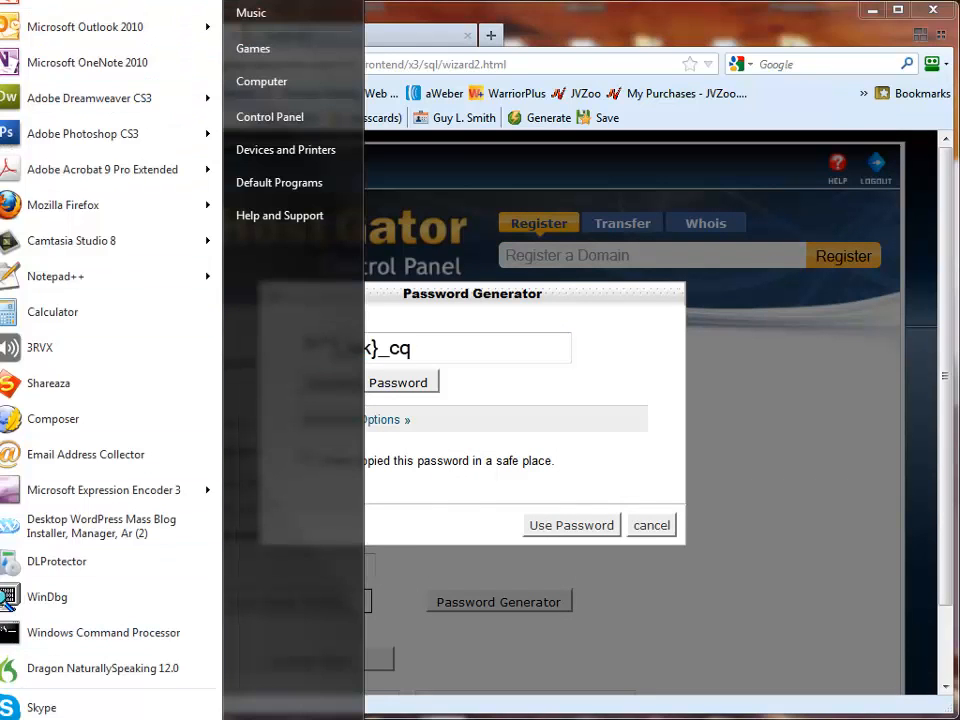
pyautogui.click(85, 1)
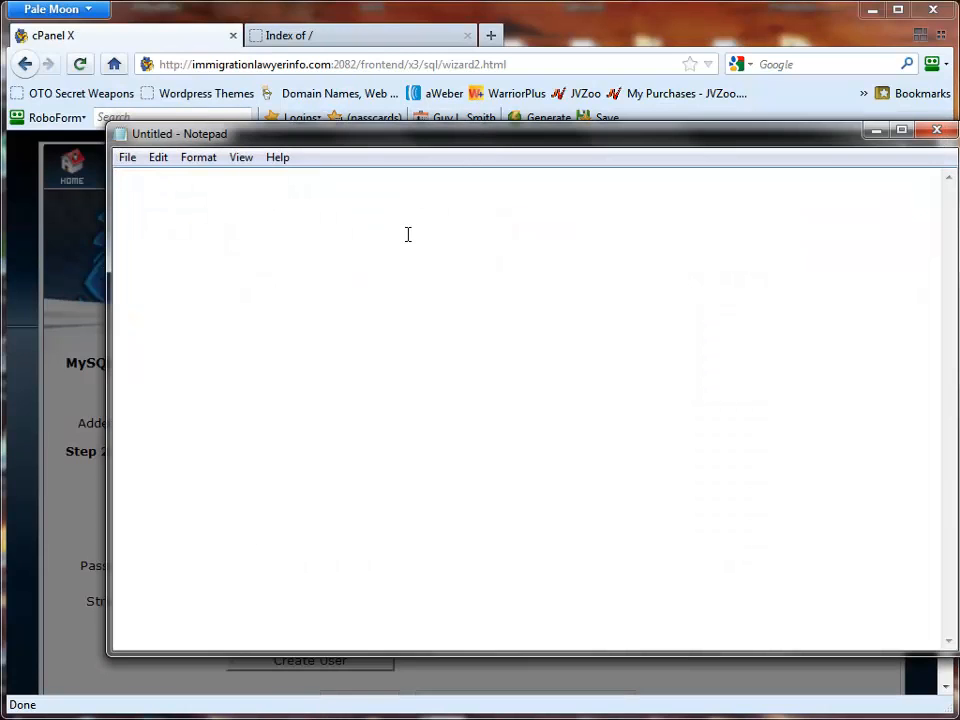
pyautogui.hotkey('ctrl', 'v')
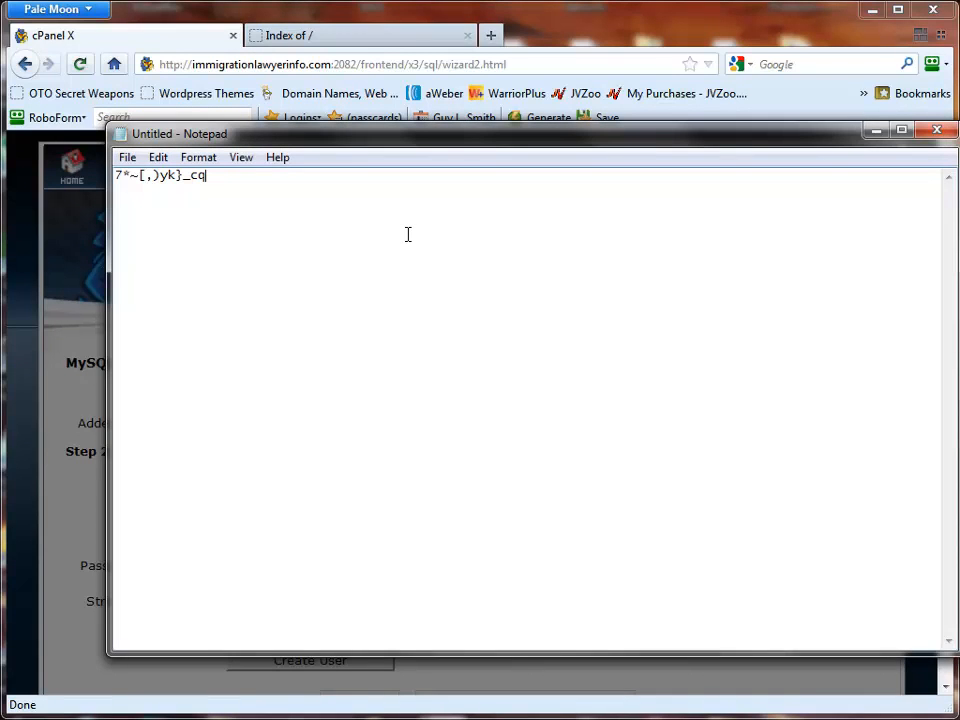
pyautogui.click(875, 131)
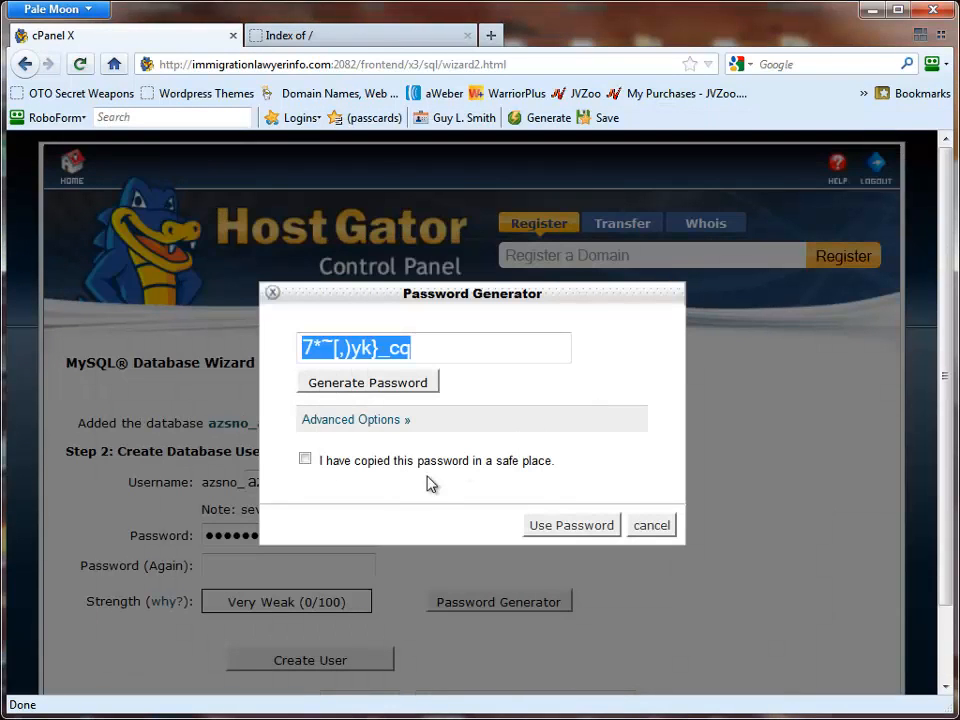
# - Use the generated password in both password fields and create the database user azsno
pyautogui.click(305, 460)
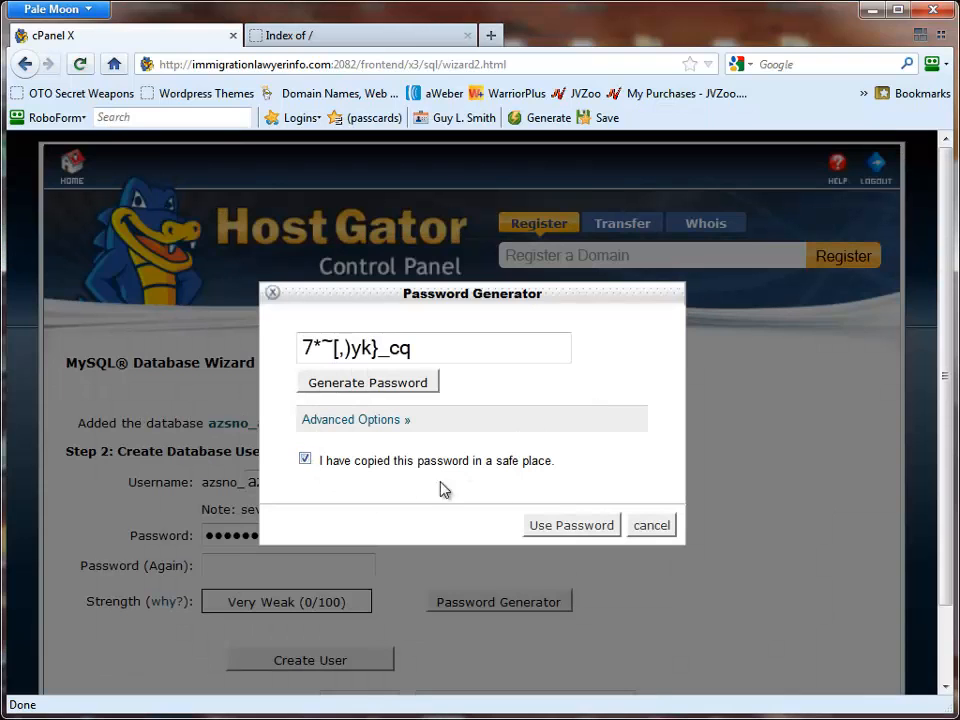
pyautogui.click(561, 525)
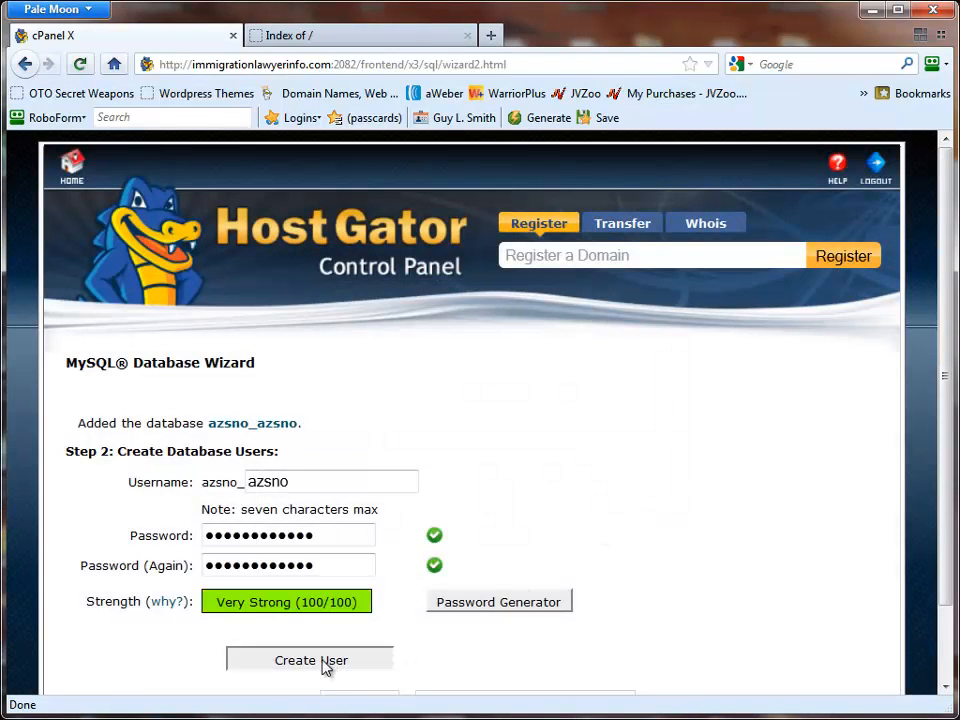
pyautogui.click(324, 664)
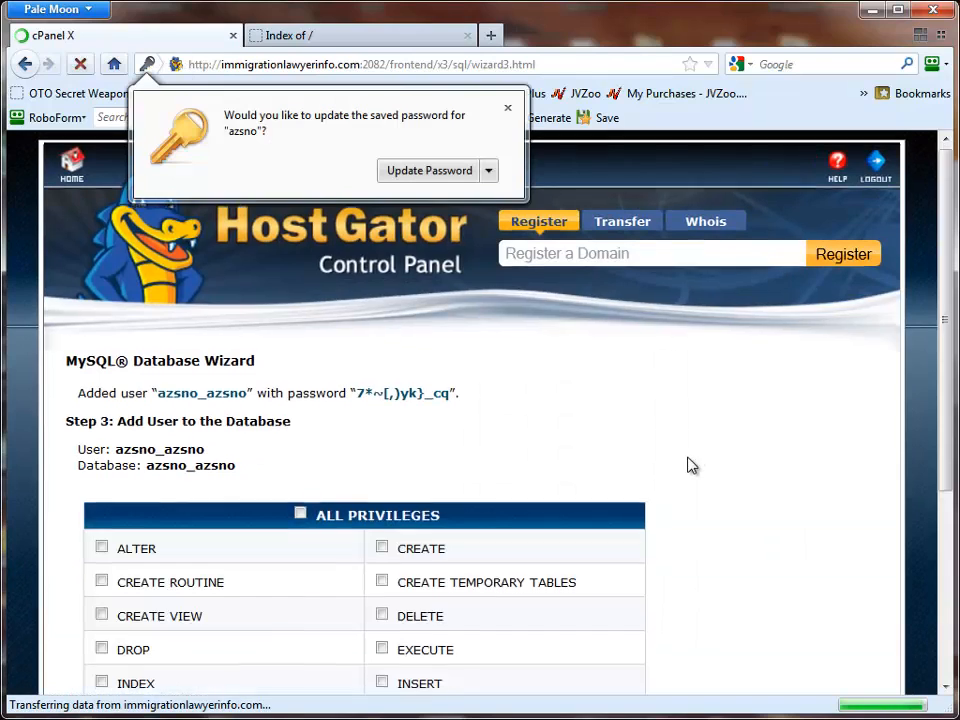
# - Grant the new user all privileges on the azsno_azsno database and complete the wizard
pyautogui.scroll(-3, 690, 465)
pyautogui.click(300, 300)
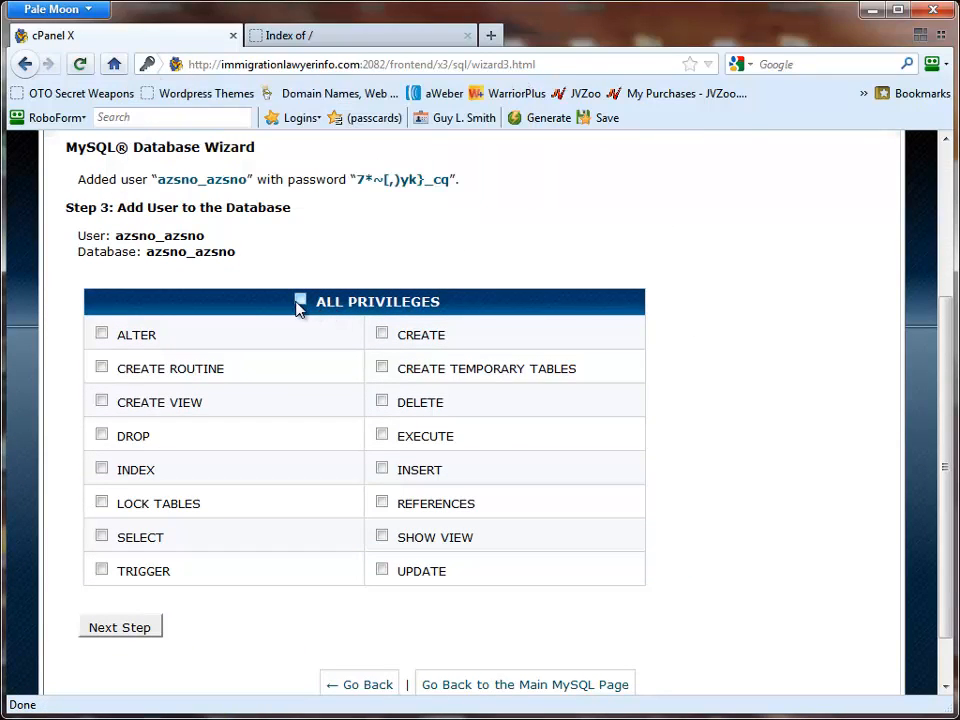
pyautogui.click(113, 632)
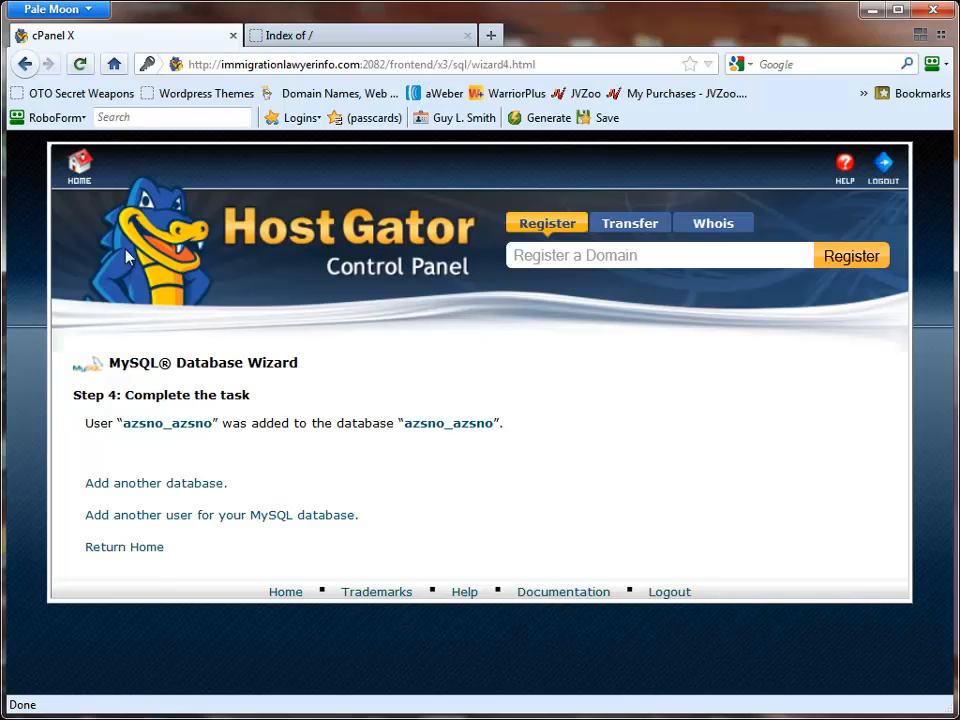
# - Return to the control panel home and open the public_html/AOCCLONEMASTER.COM folder in File Manager
pyautogui.click(90, 171)
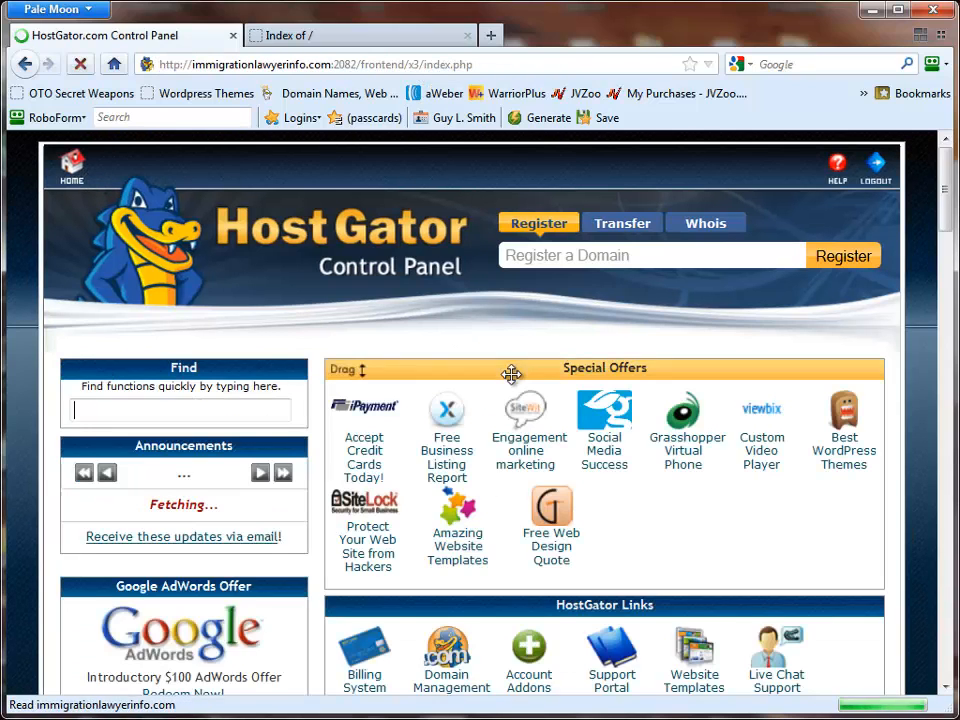
pyautogui.scroll(-5, 690, 484)
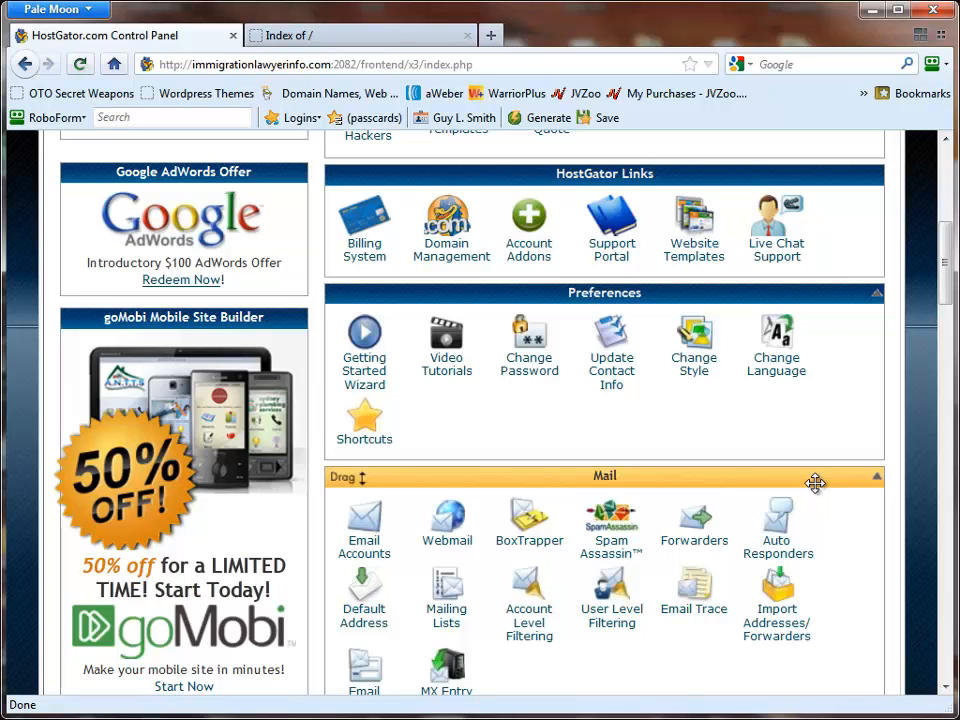
pyautogui.scroll(-5, 815, 483)
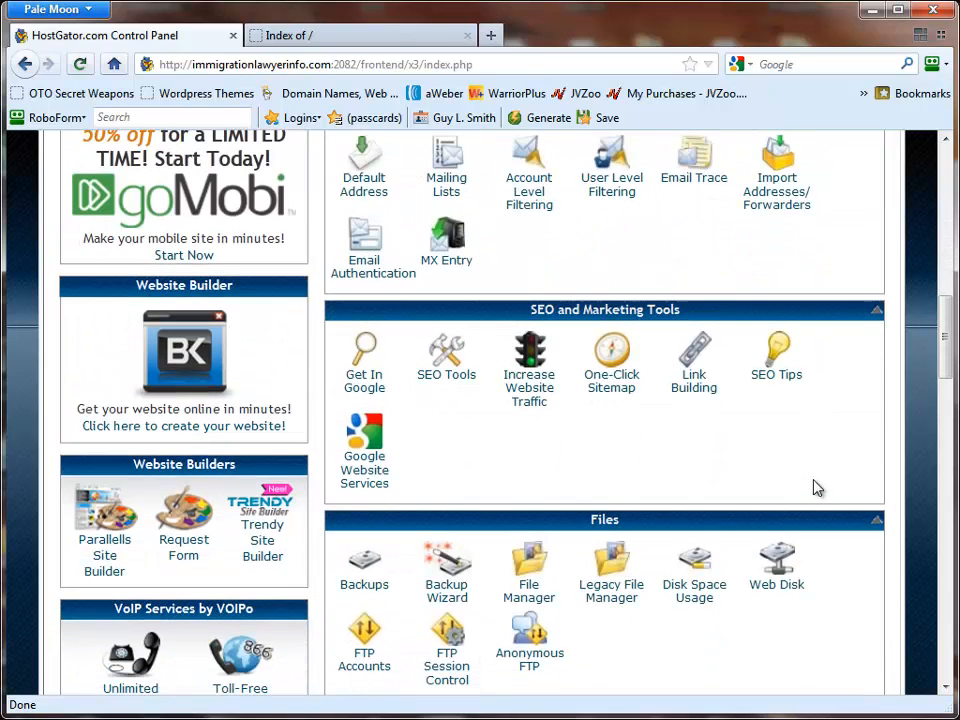
pyautogui.click(543, 603)
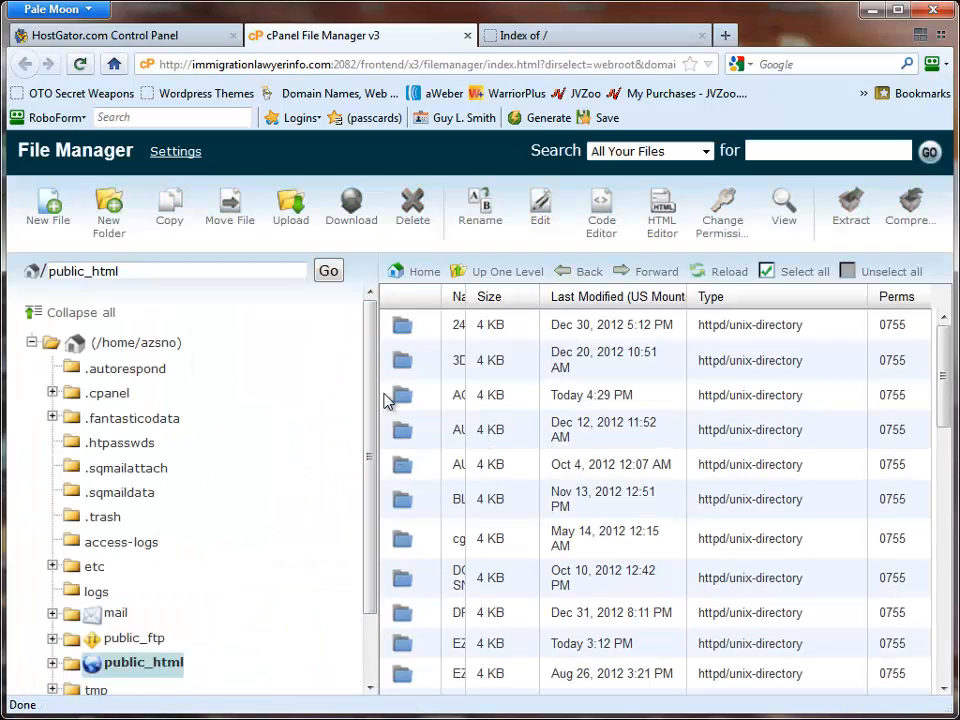
pyautogui.doubleClick(500, 394)
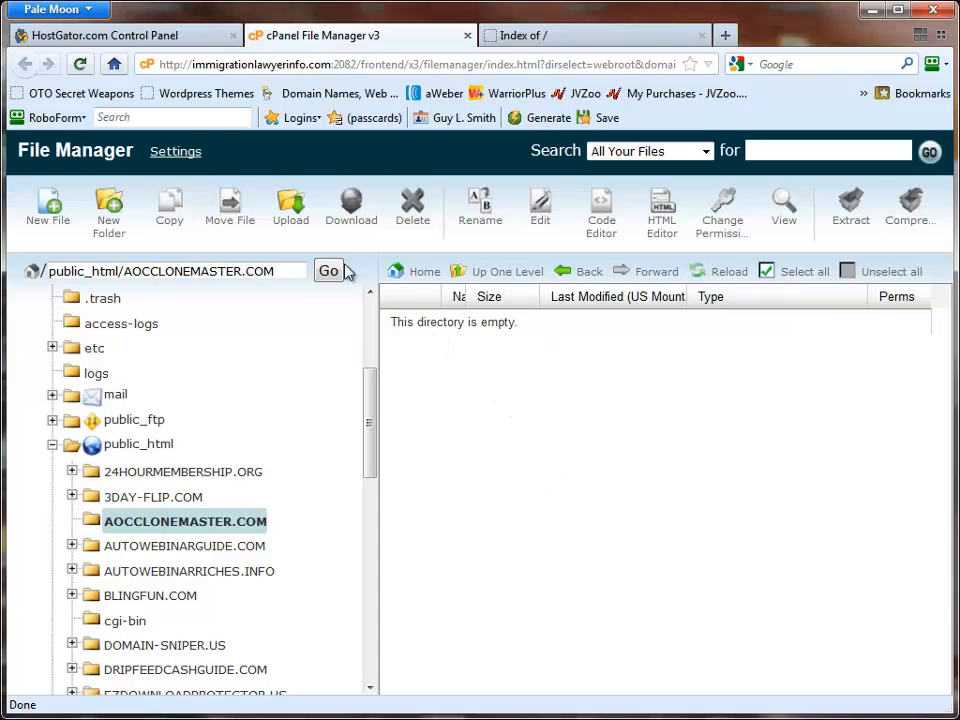
# - Upload importbuddy.php and the backup-ezdownloadprotector_us-2013_01_03 full backup zip to the AOCCLONEMASTER.COM folder
pyautogui.click(293, 213)
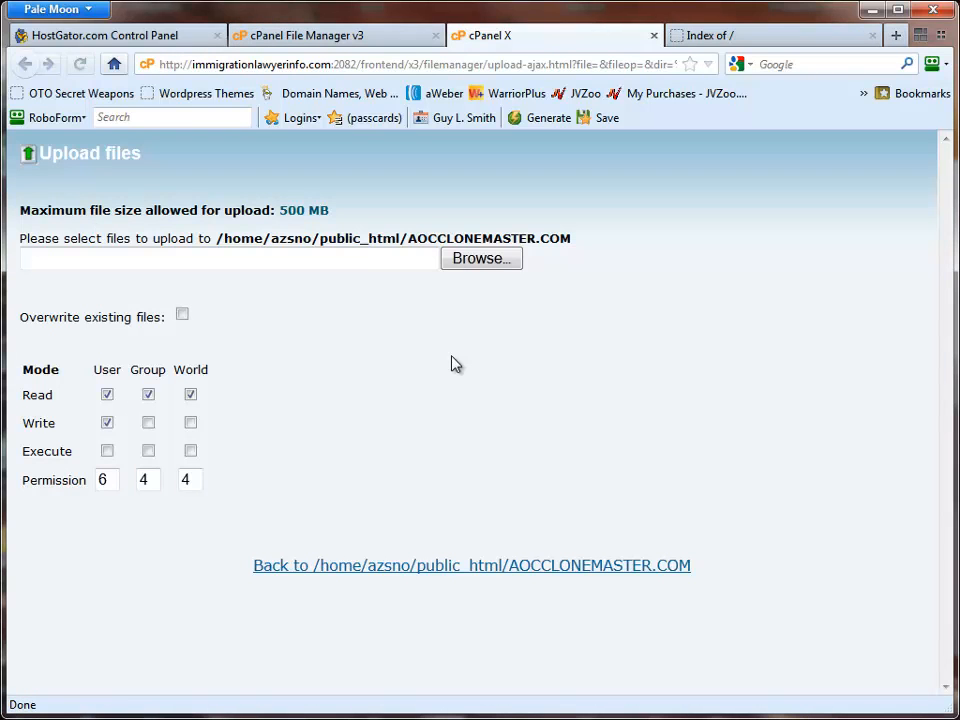
pyautogui.click(468, 253)
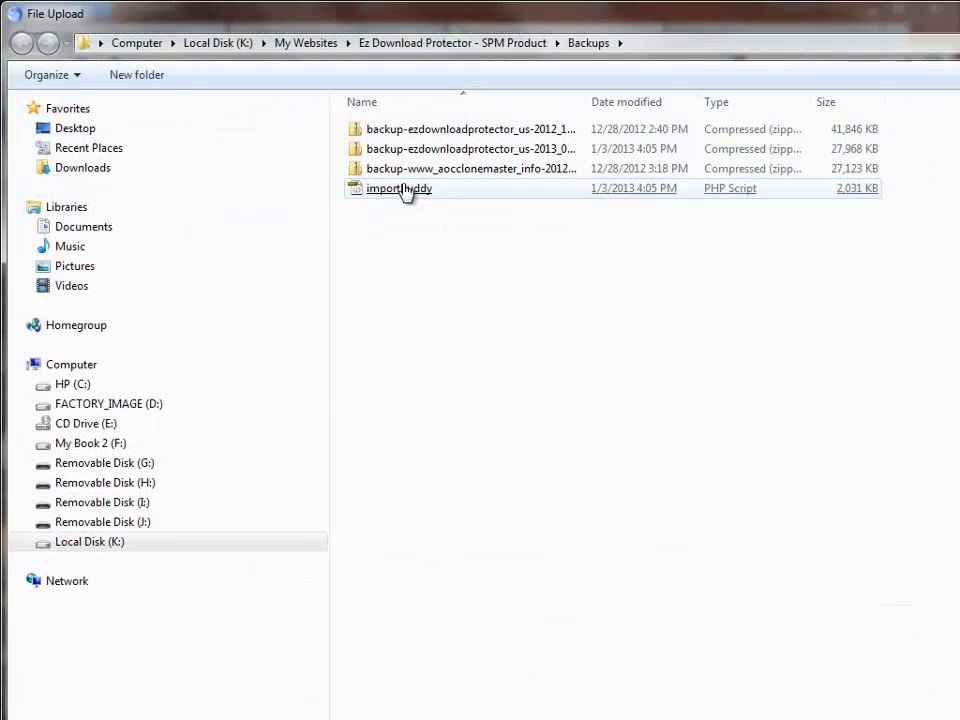
pyautogui.doubleClick(405, 190)
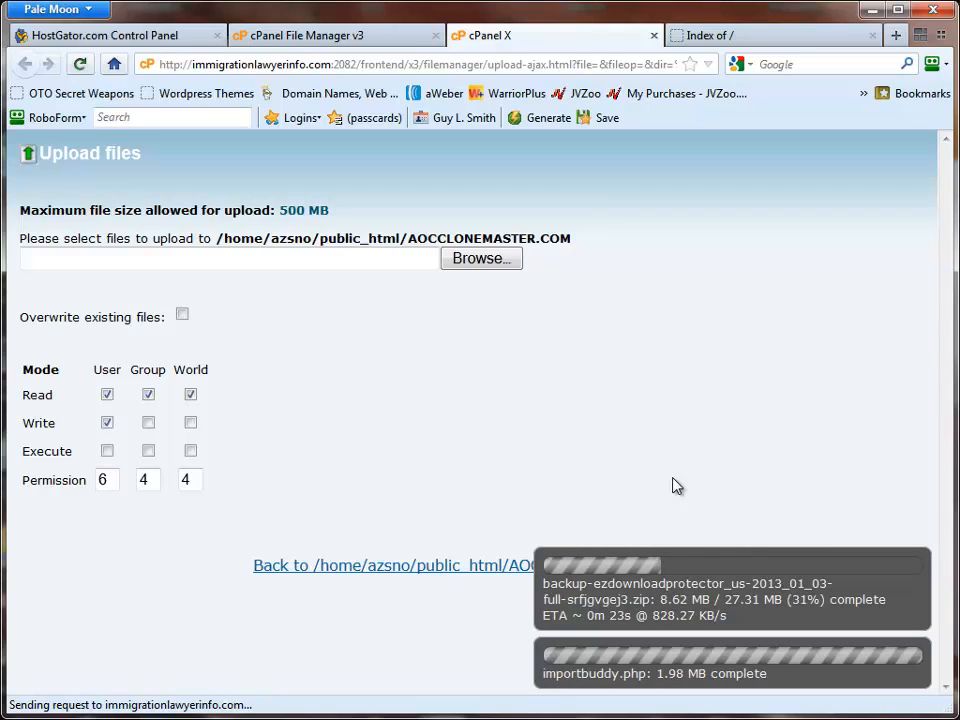
# - Check the upload progress and reload the aocclonemaster.com index page to look for the uploaded files
pyautogui.click(745, 40)
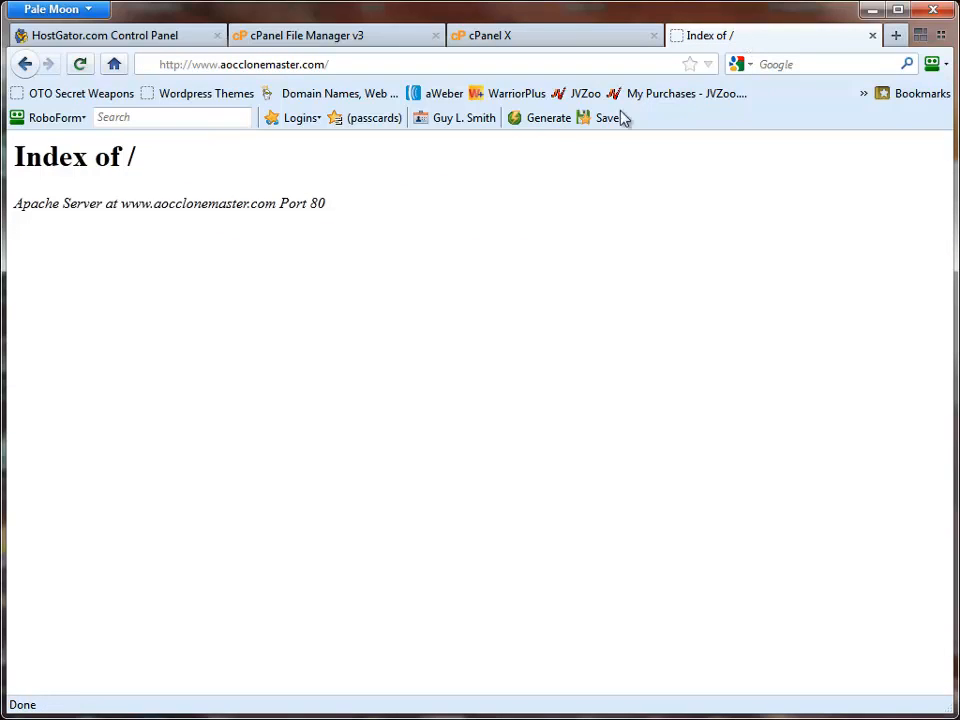
pyautogui.click(80, 65)
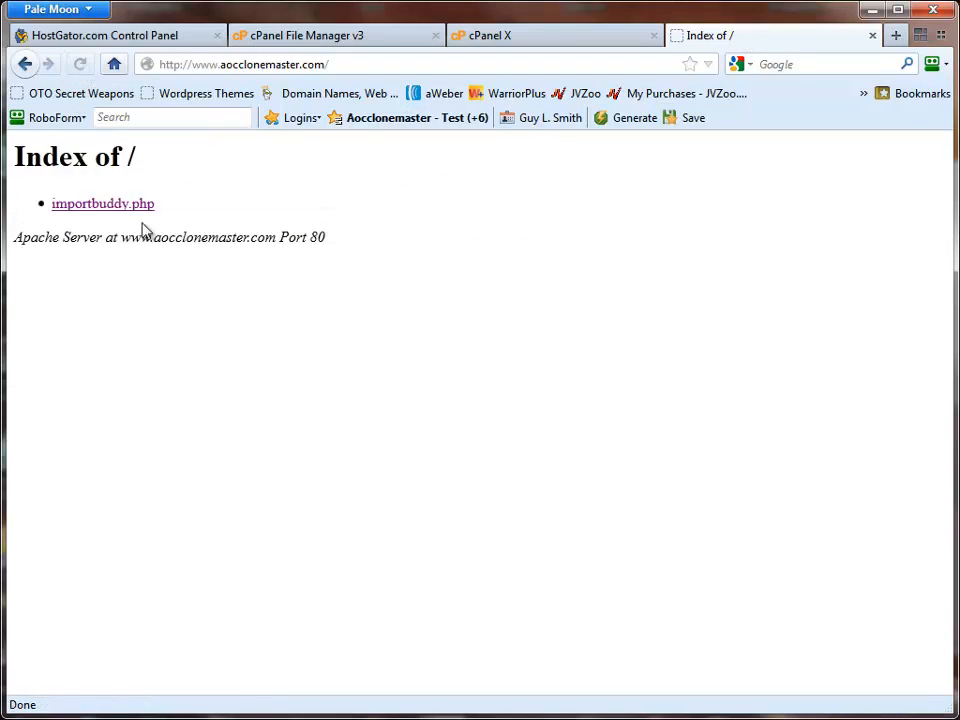
pyautogui.click(531, 40)
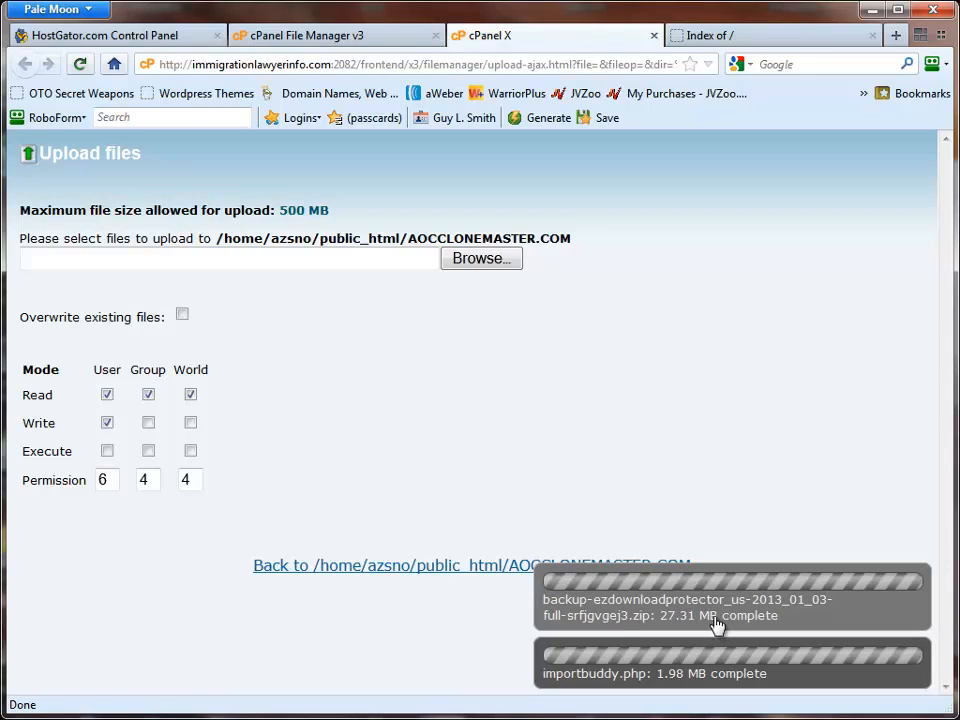
pyautogui.click(786, 35)
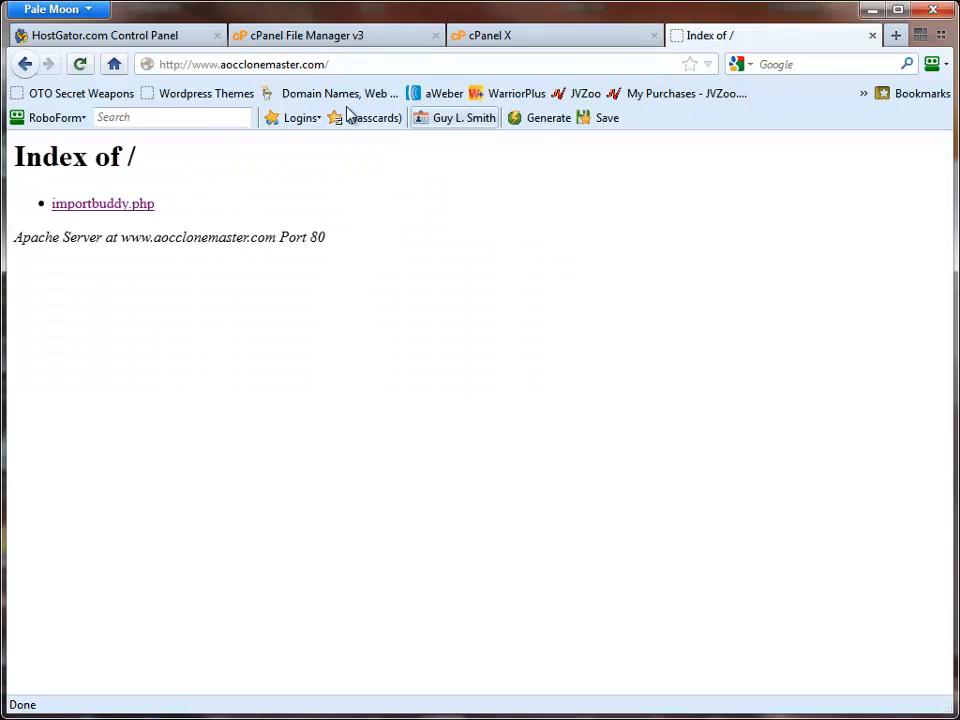
pyautogui.click(81, 64)
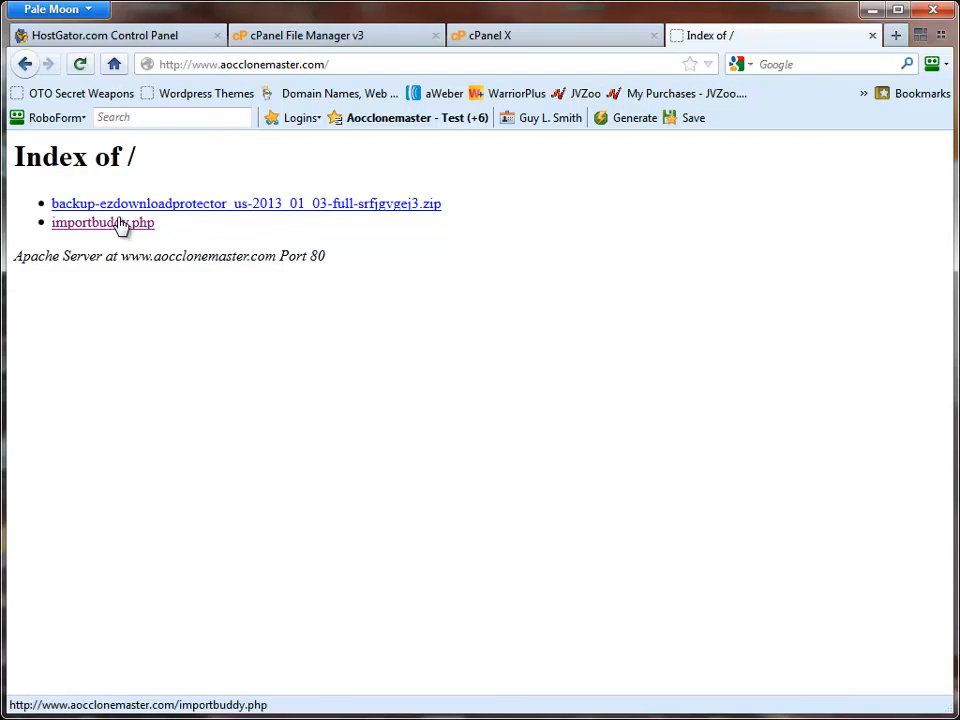
# - Open importbuddy.php on the site and try to authenticate with the ImportBuddy password
pyautogui.click(118, 224)
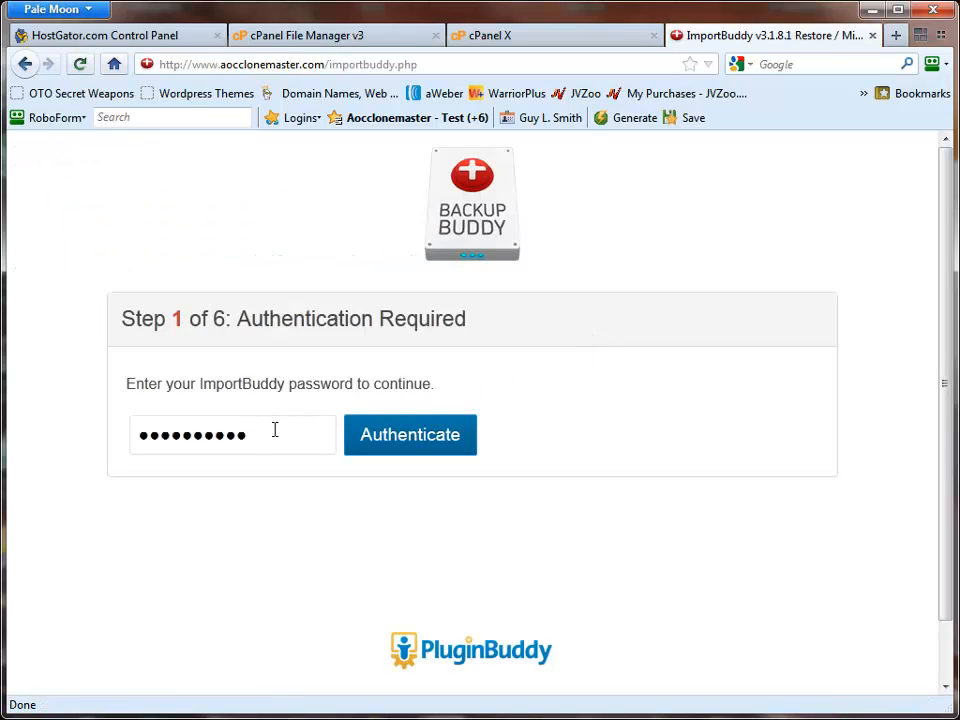
pyautogui.moveTo(275, 430); pyautogui.dragTo(106, 425)
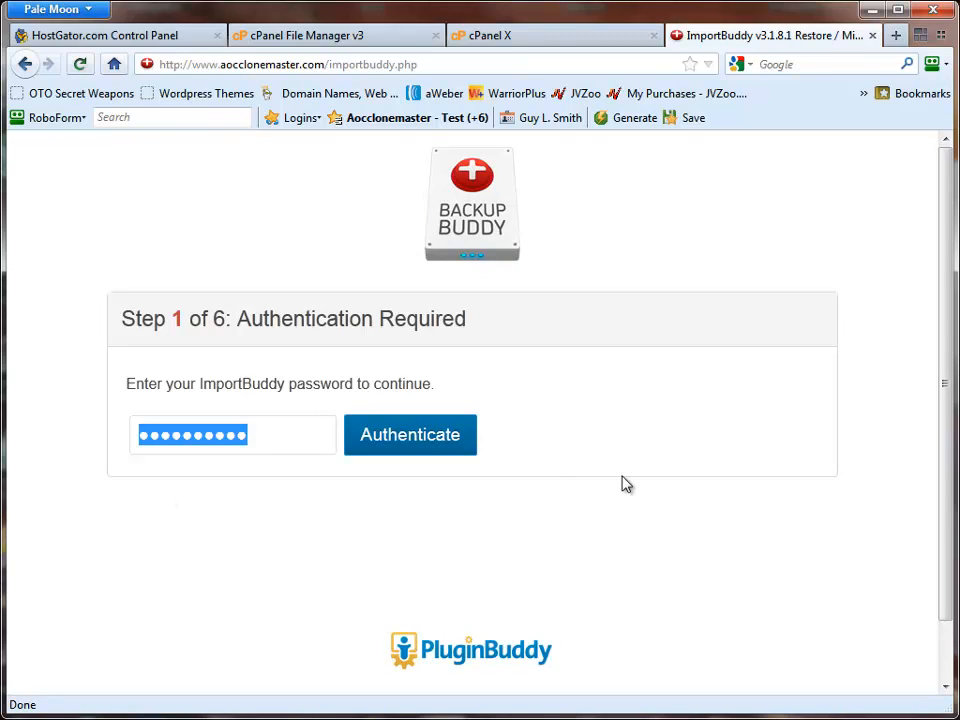
pyautogui.write('••')
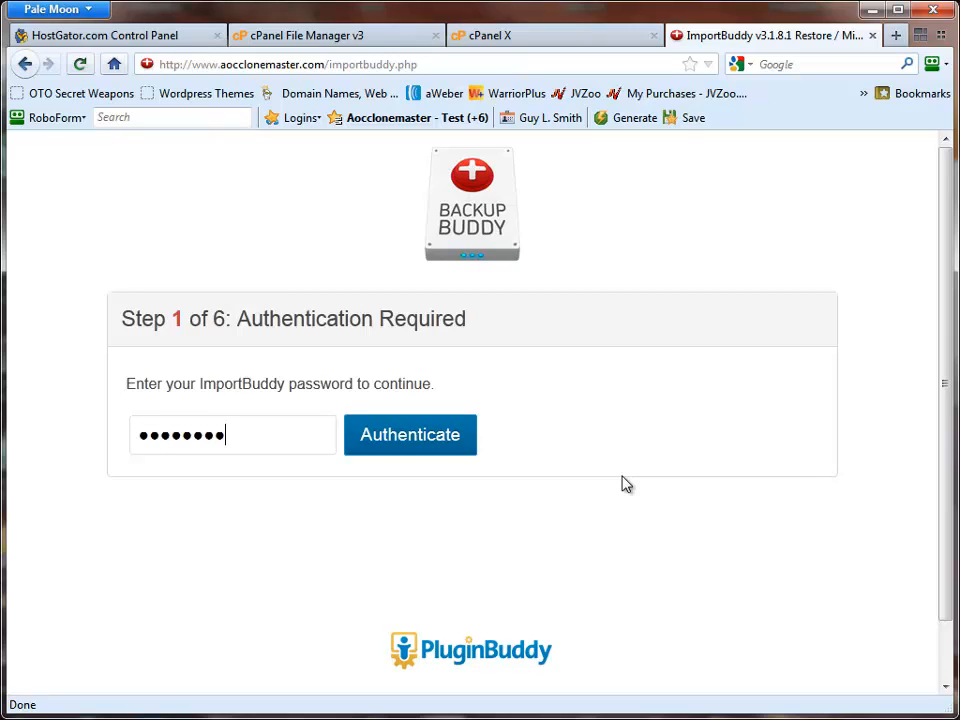
pyautogui.press('Return')
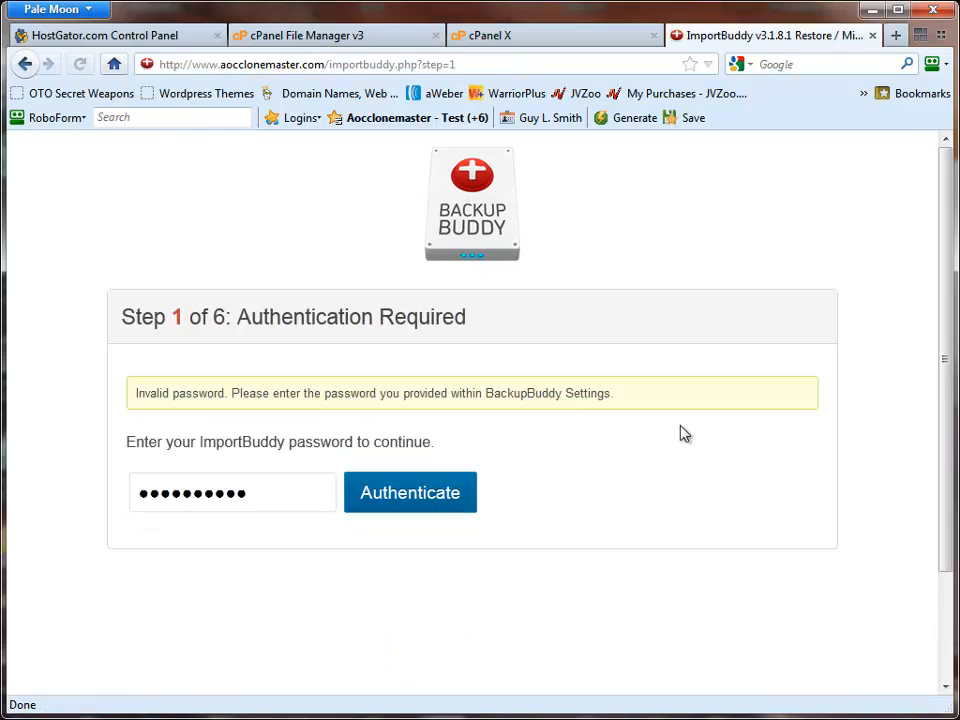
# - Replace the entry in the ImportBuddy password field with the correct password and authenticate
pyautogui.moveTo(240, 493); pyautogui.dragTo(85, 495)
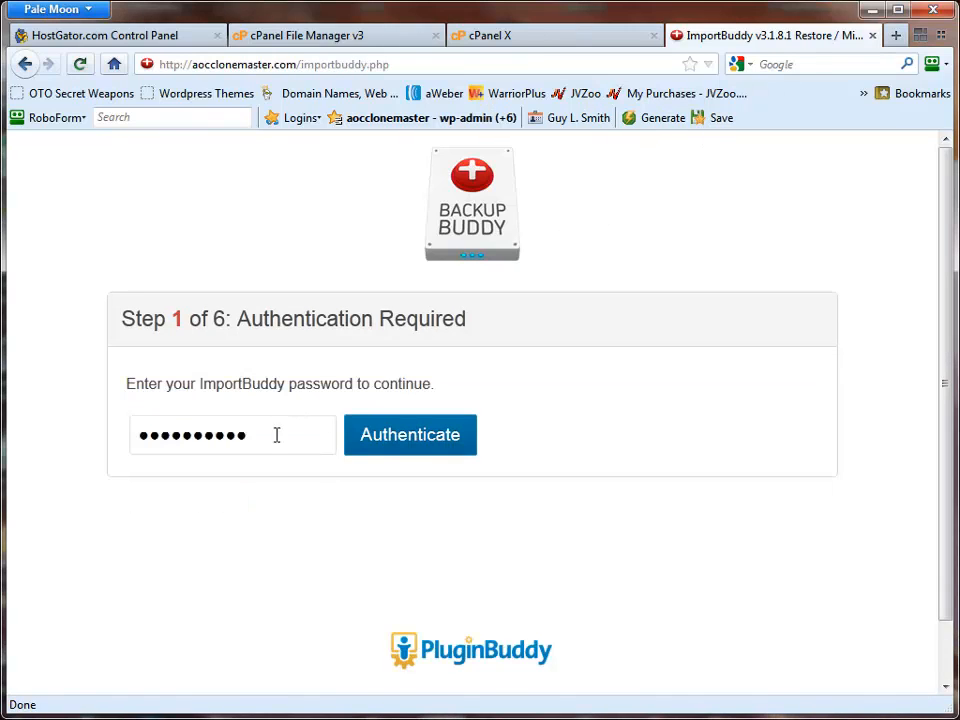
pyautogui.moveTo(247, 440); pyautogui.dragTo(102, 460)
pyautogui.write('•')
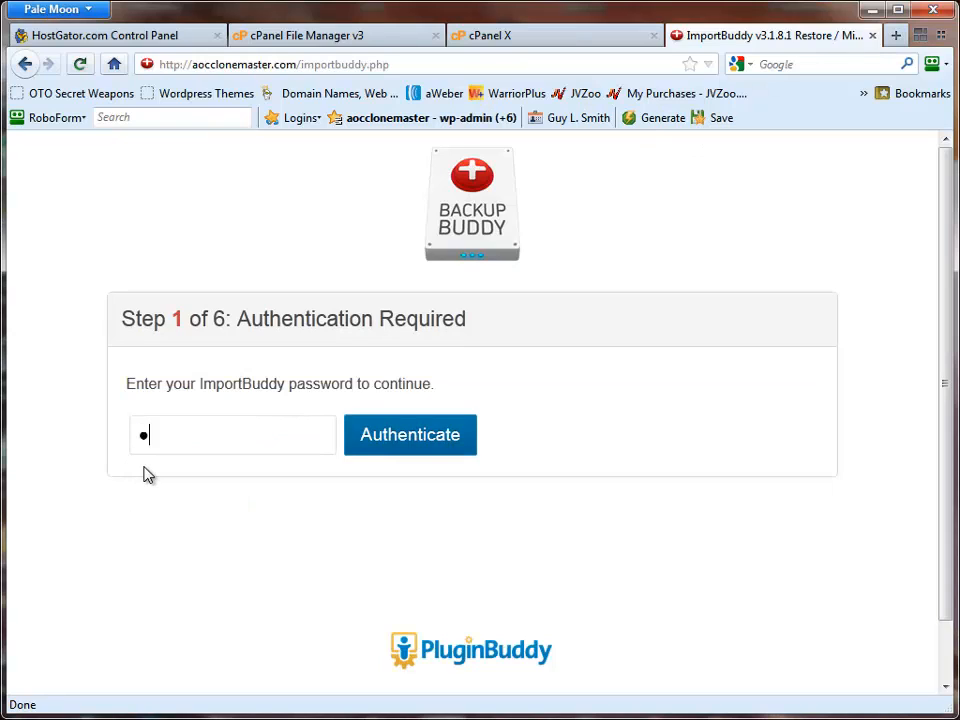
pyautogui.write('••••')
pyautogui.press('Return')
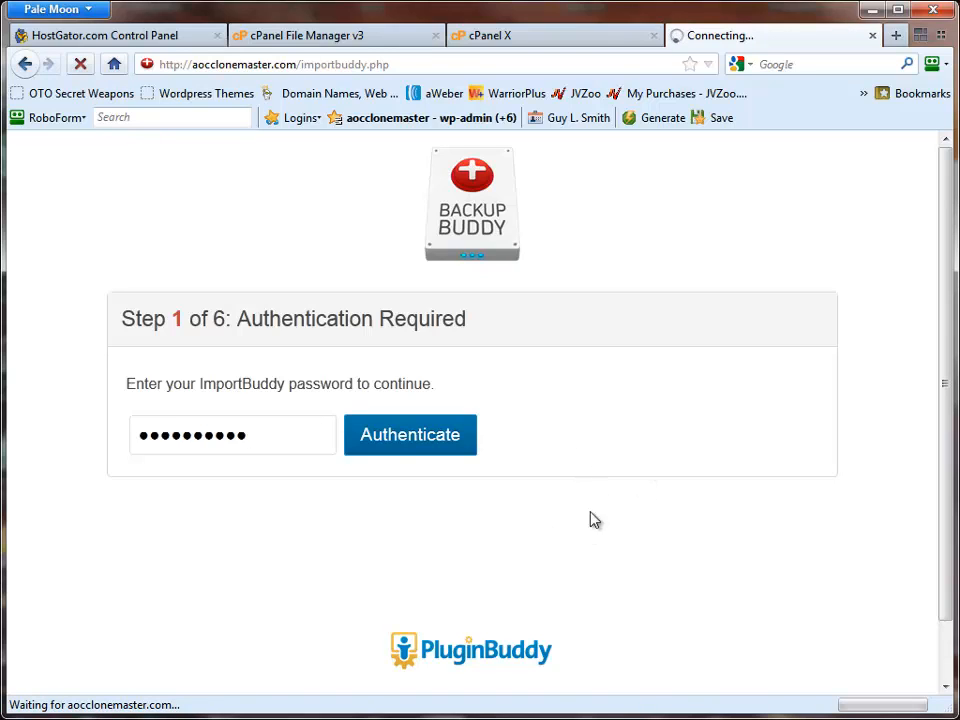
# - Unzip the stored backup-aocclonemaster_com-2013_01_03 full backup and continue to the URL and database settings
pyautogui.scroll(-3, 471, 418)
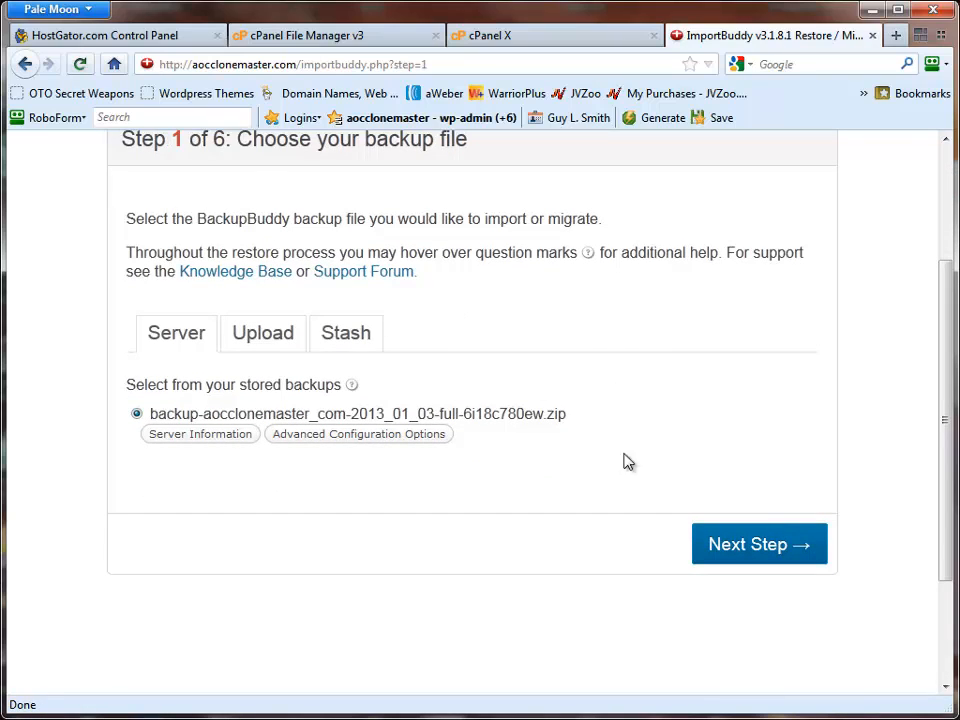
pyautogui.click(728, 544)
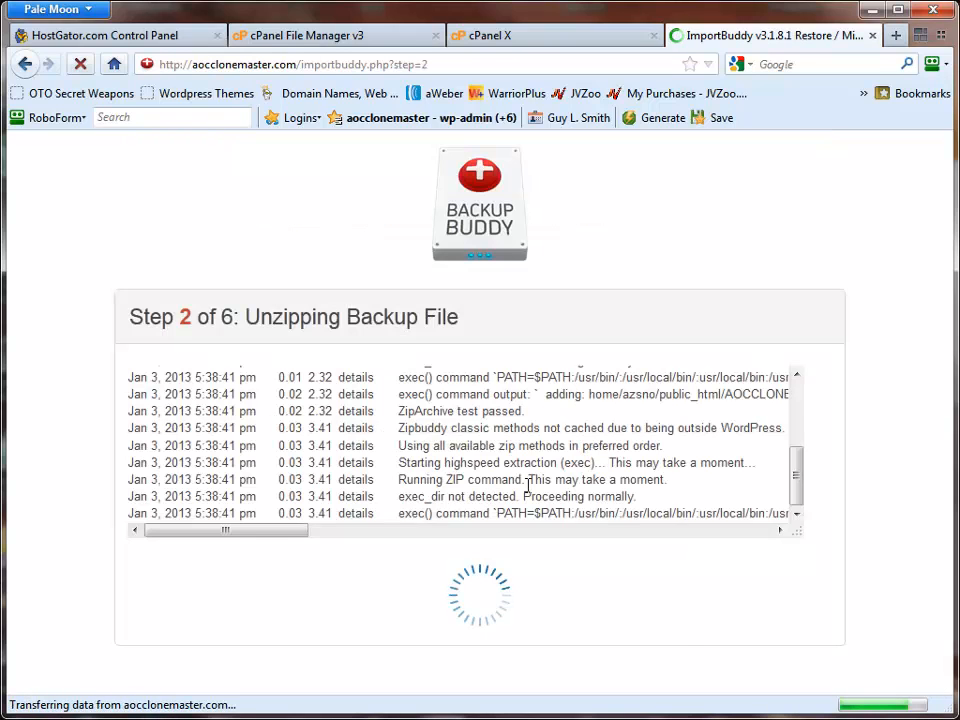
pyautogui.scroll(-3, 613, 561)
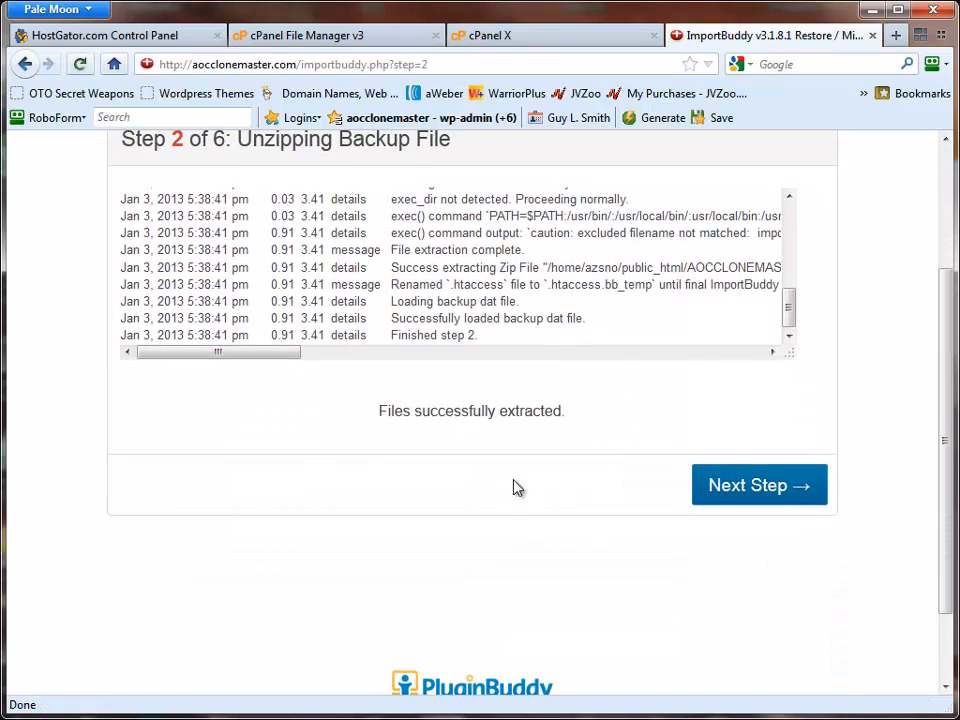
pyautogui.click(752, 491)
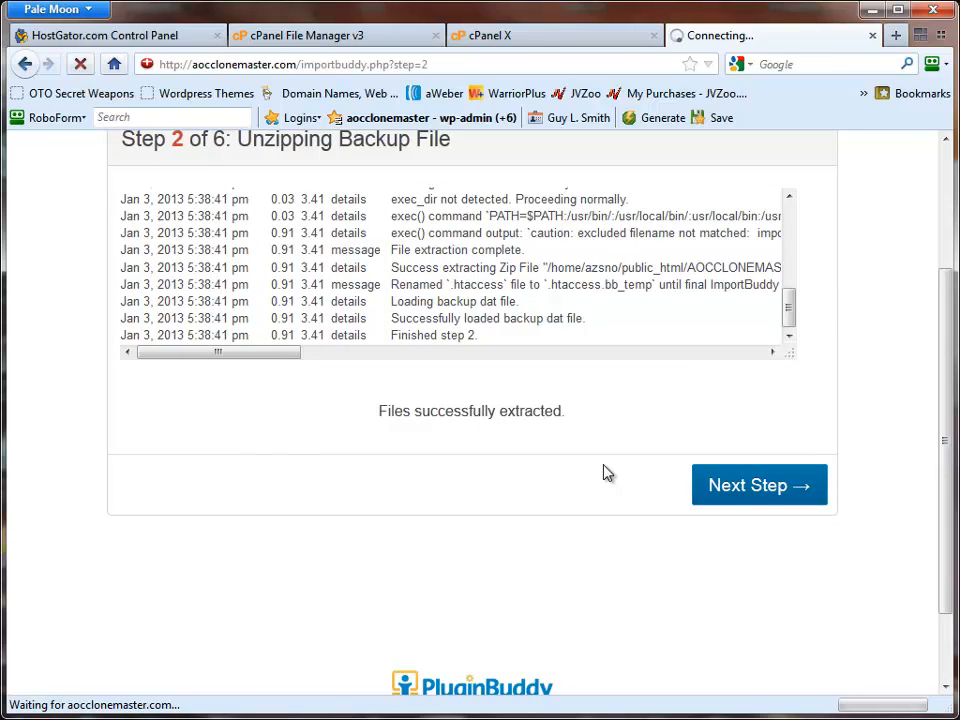
# - Set both the database name and the database user to azsno_azsno
pyautogui.scroll(-6, 590, 455)
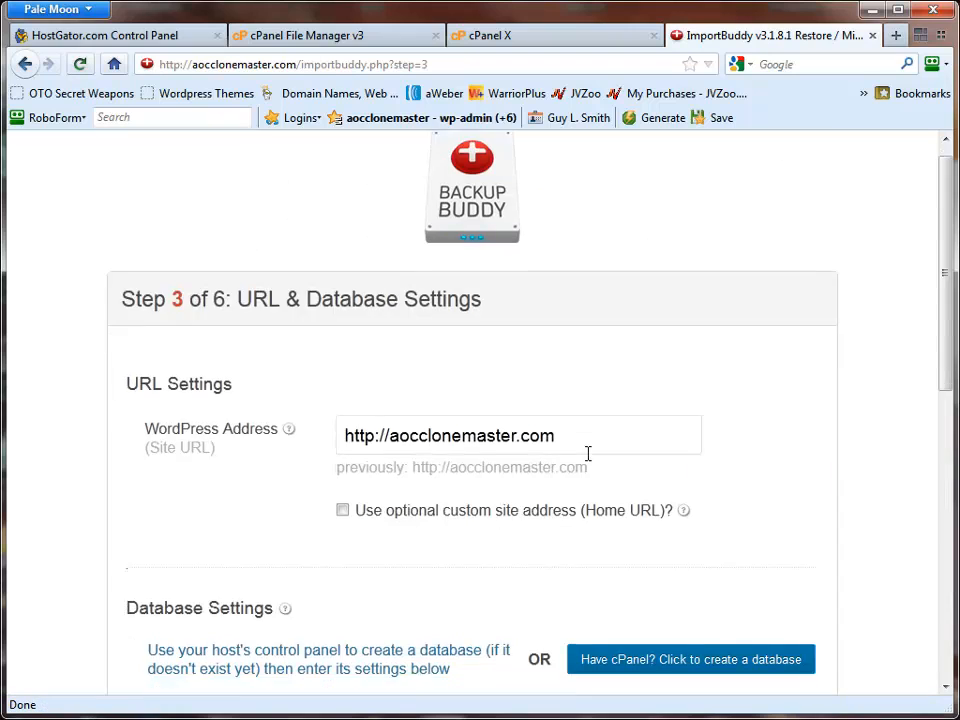
pyautogui.scroll(-3, 590, 460)
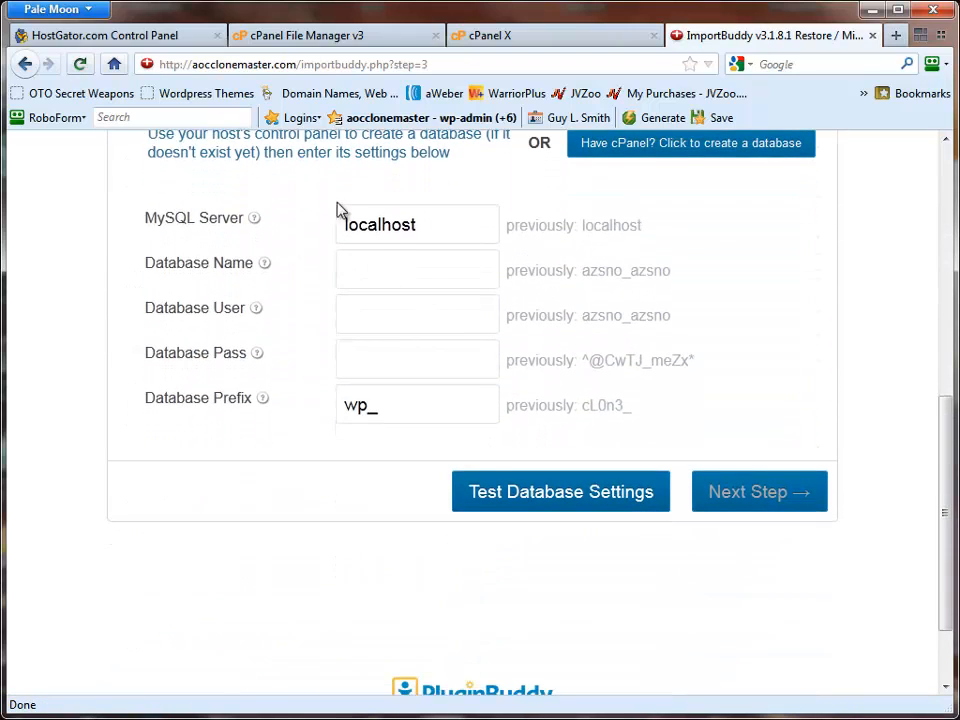
pyautogui.click(395, 271)
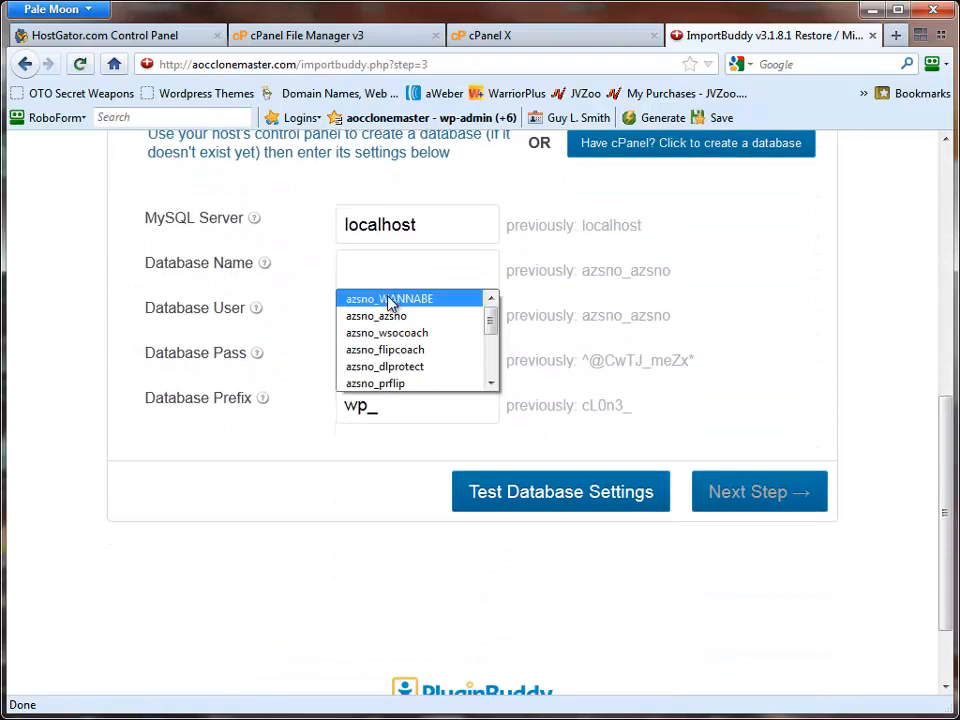
pyautogui.click(386, 315)
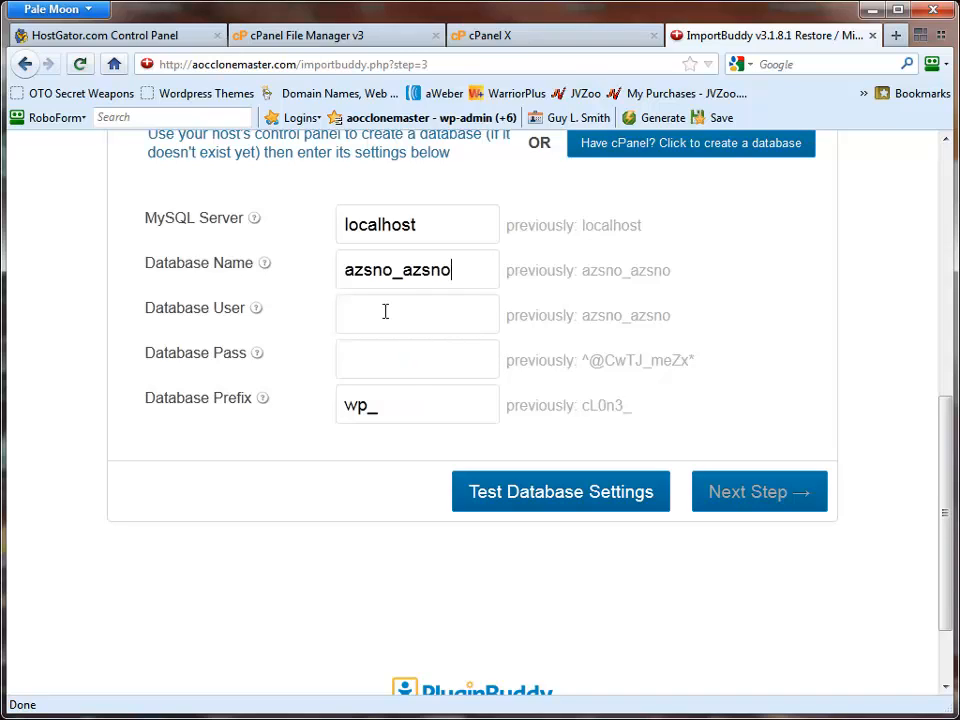
pyautogui.click(385, 312)
pyautogui.click(370, 359)
# - Copy the database password from the Notepad note and paste it into the Database Pass field
pyautogui.click(396, 361)
pyautogui.rightClick(396, 361)
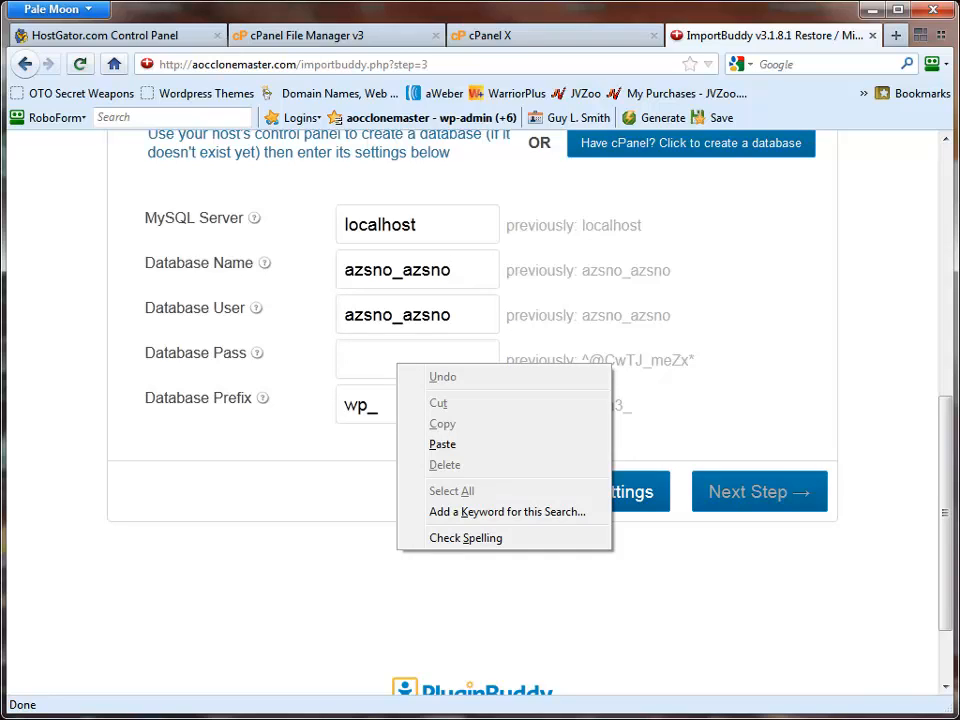
pyautogui.click(940, 716)
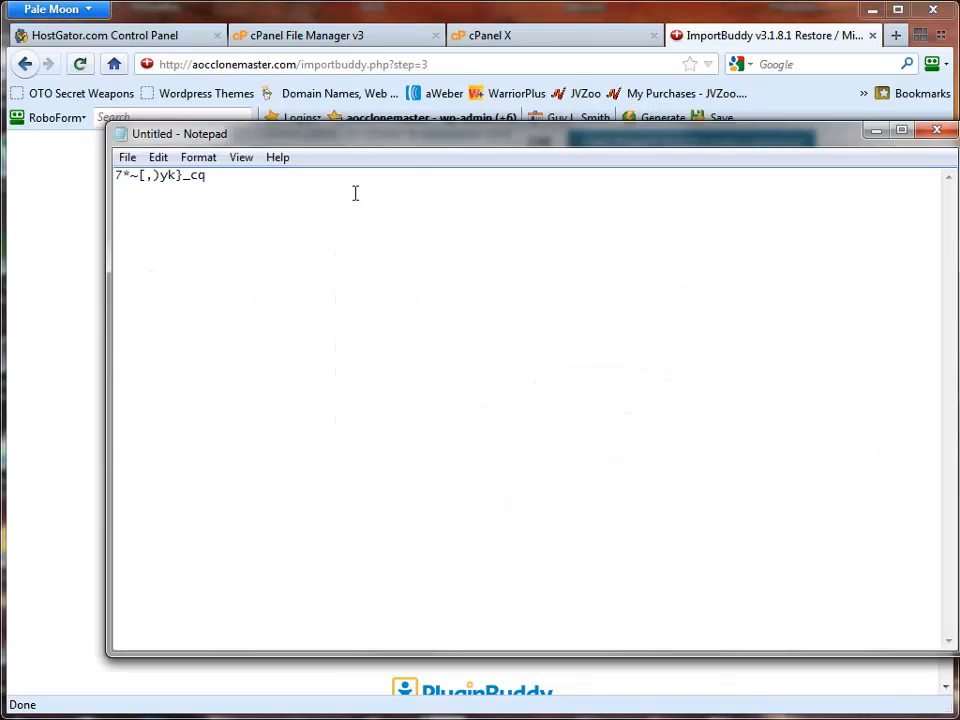
pyautogui.moveTo(246, 188); pyautogui.dragTo(90, 171)
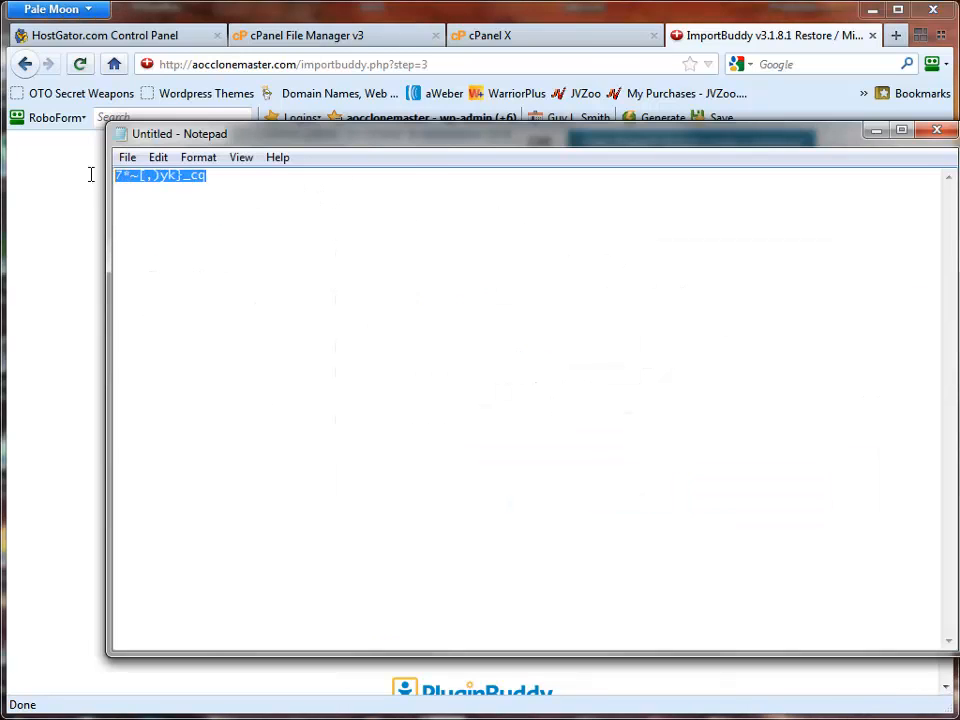
pyautogui.rightClick(146, 182)
pyautogui.click(182, 238)
pyautogui.click(876, 131)
pyautogui.click(409, 361)
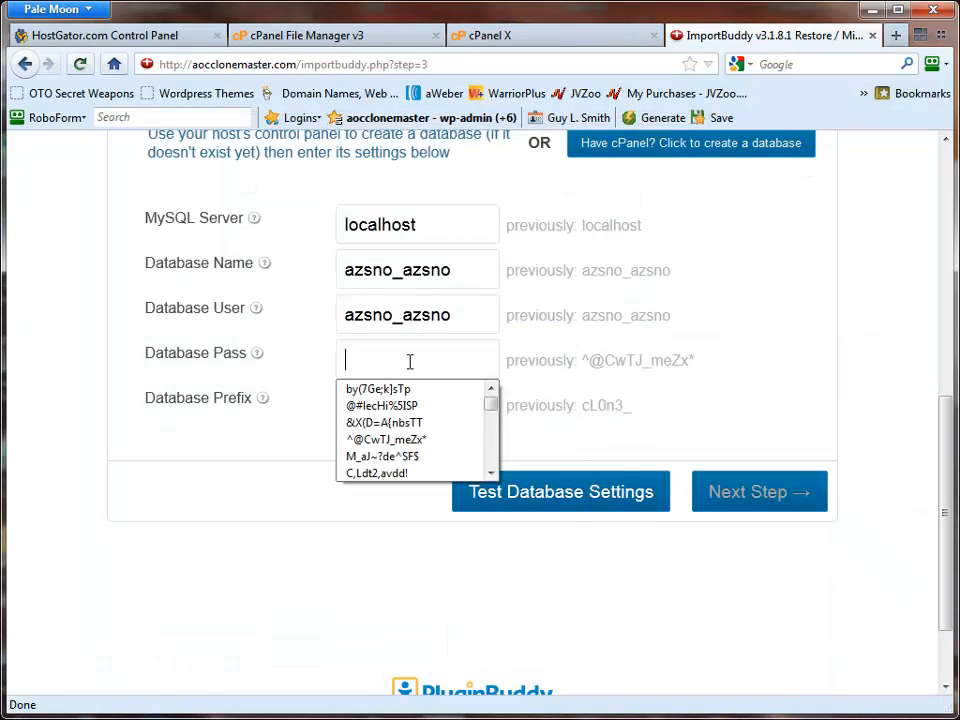
pyautogui.rightClick(409, 361)
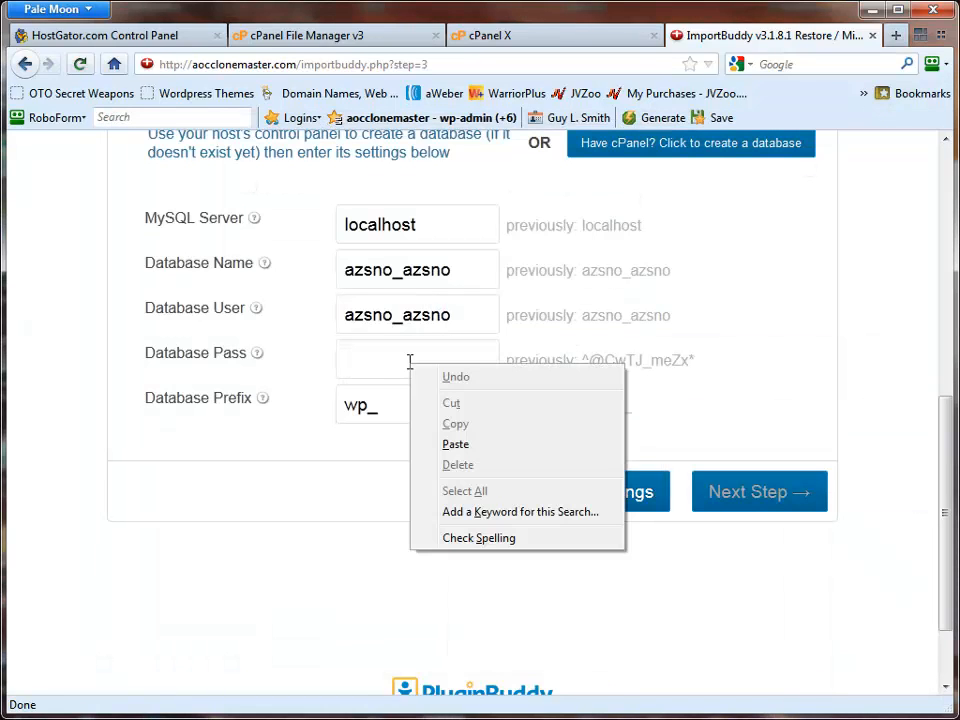
pyautogui.click(455, 444)
# - Set the database prefix to cL0n3_ and test the database settings
pyautogui.moveTo(424, 416); pyautogui.dragTo(332, 404)
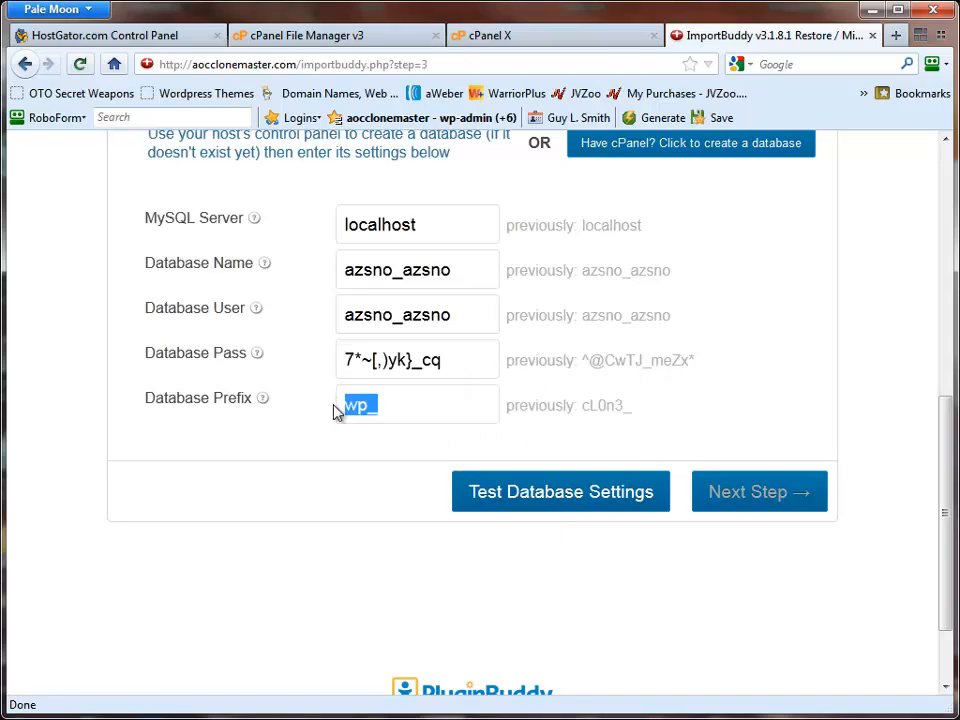
pyautogui.write('c')
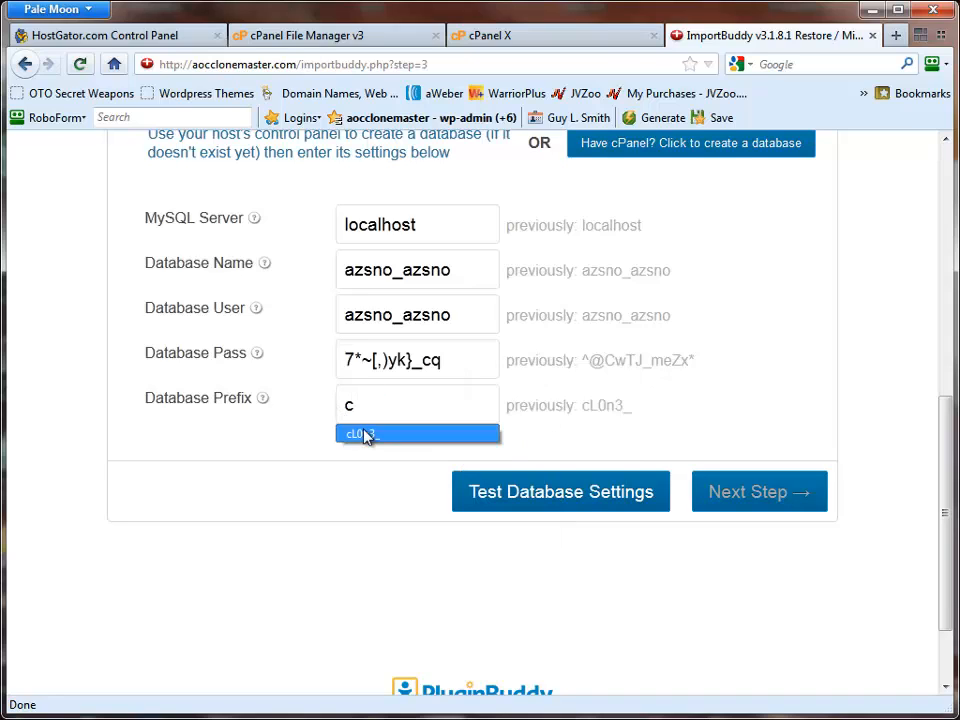
pyautogui.click(364, 432)
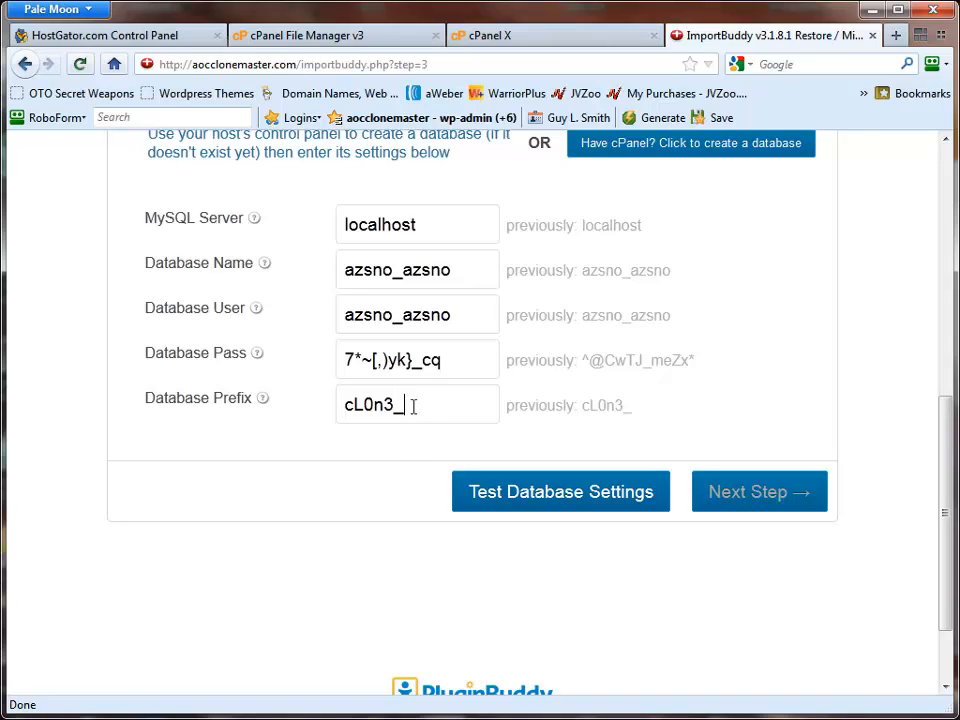
pyautogui.click(556, 492)
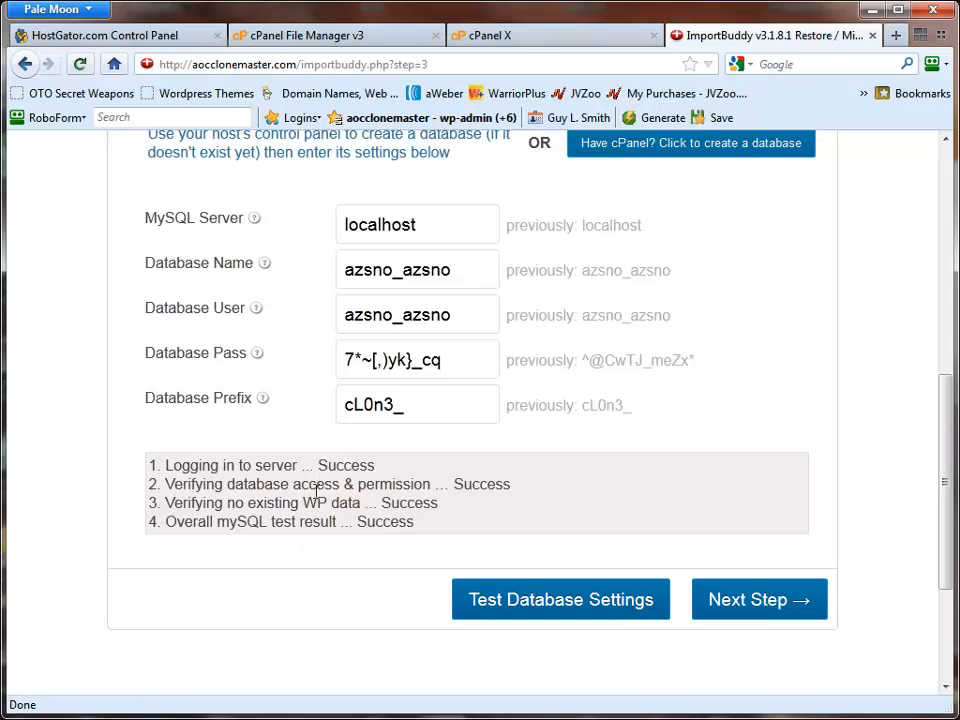
# - Import the database and proceed with the migration of its URLs and file paths
pyautogui.click(748, 619)
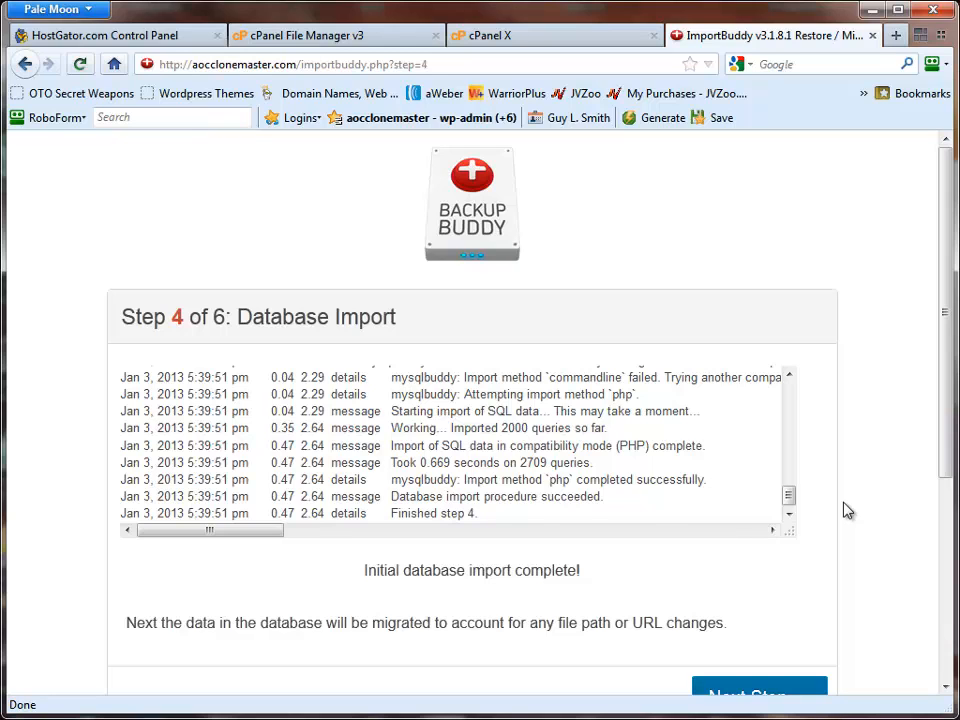
pyautogui.scroll(-3, 847, 511)
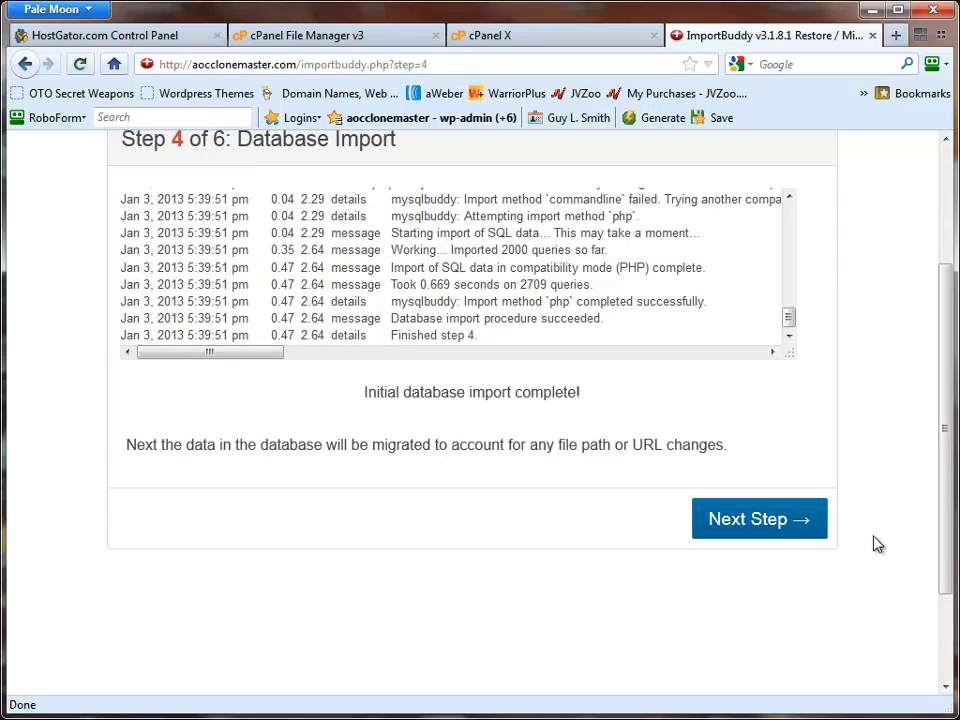
pyautogui.click(775, 522)
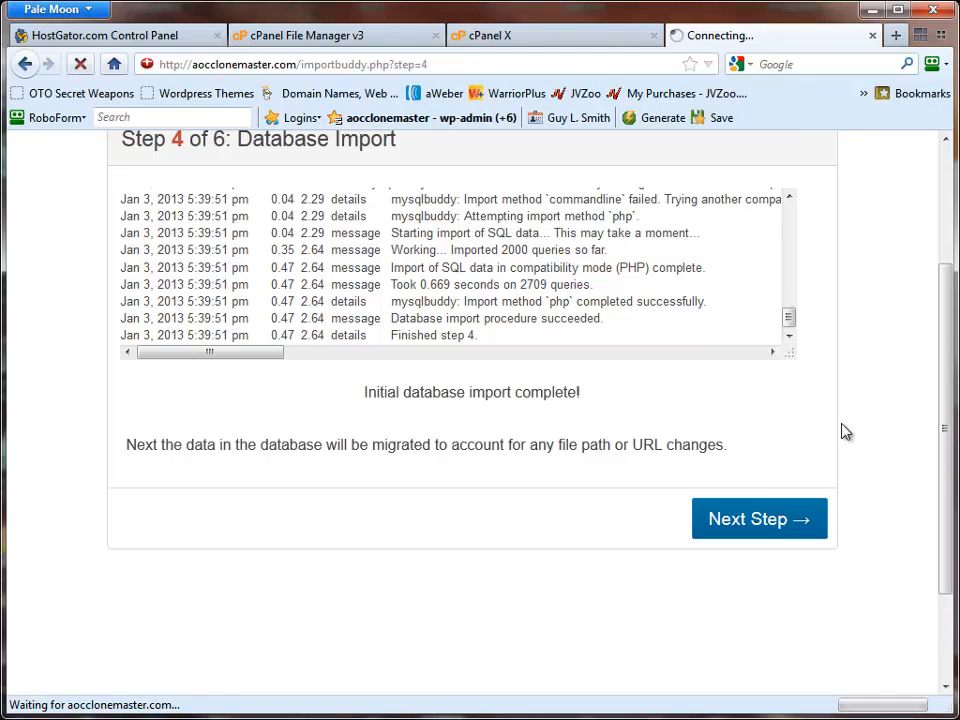
# - Run the final cleanup with deletion of the backup zip archive and the ImportBuddy tool files enabled
pyautogui.scroll(-2, 843, 460)
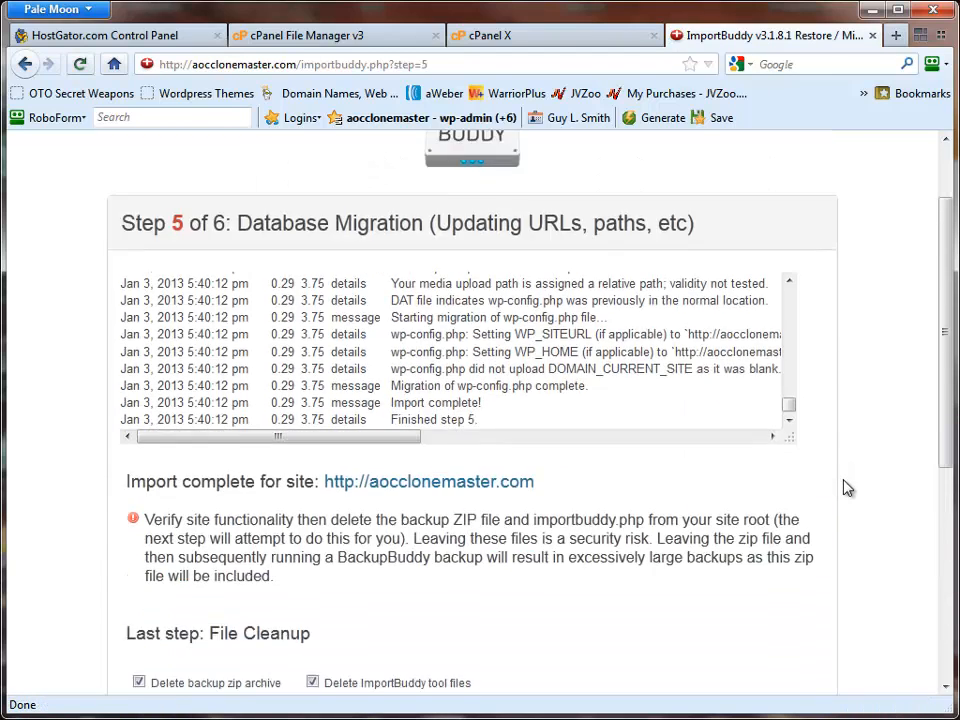
pyautogui.scroll(-5, 847, 487)
pyautogui.click(632, 400)
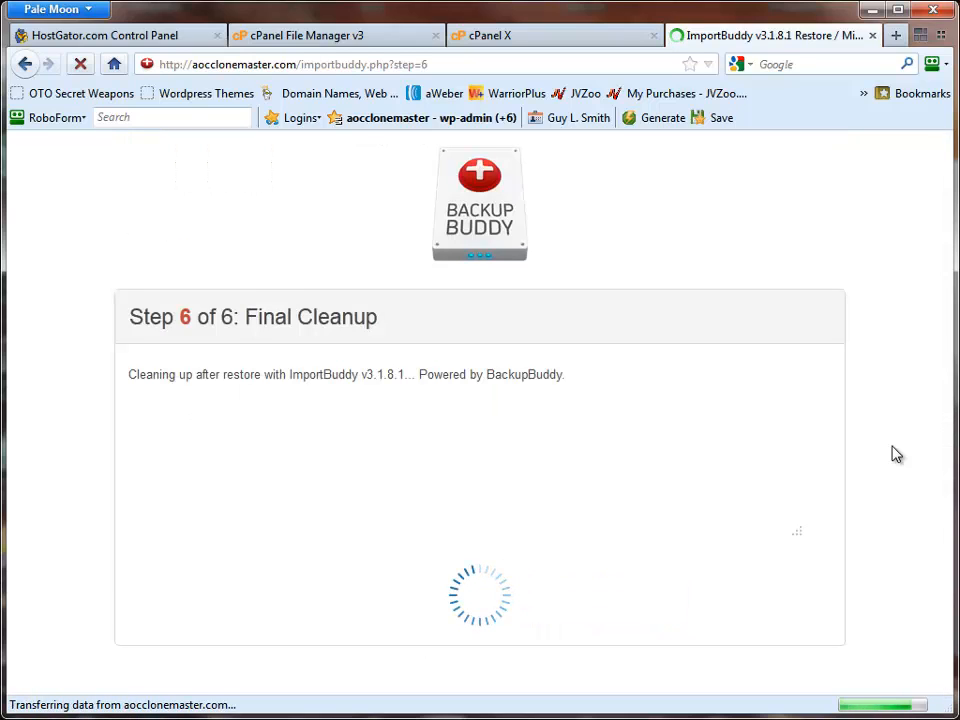
# - Open the restored aocclonemaster.com site in a new tab and look through its sales page
pyautogui.scroll(-3, 896, 458)
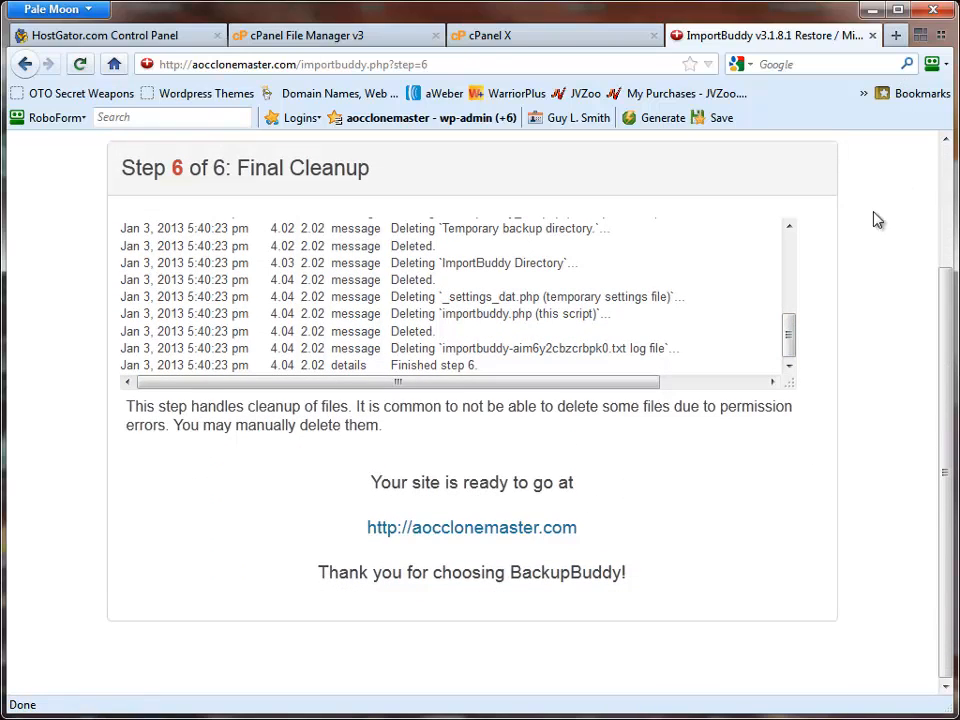
pyautogui.rightClick(546, 531)
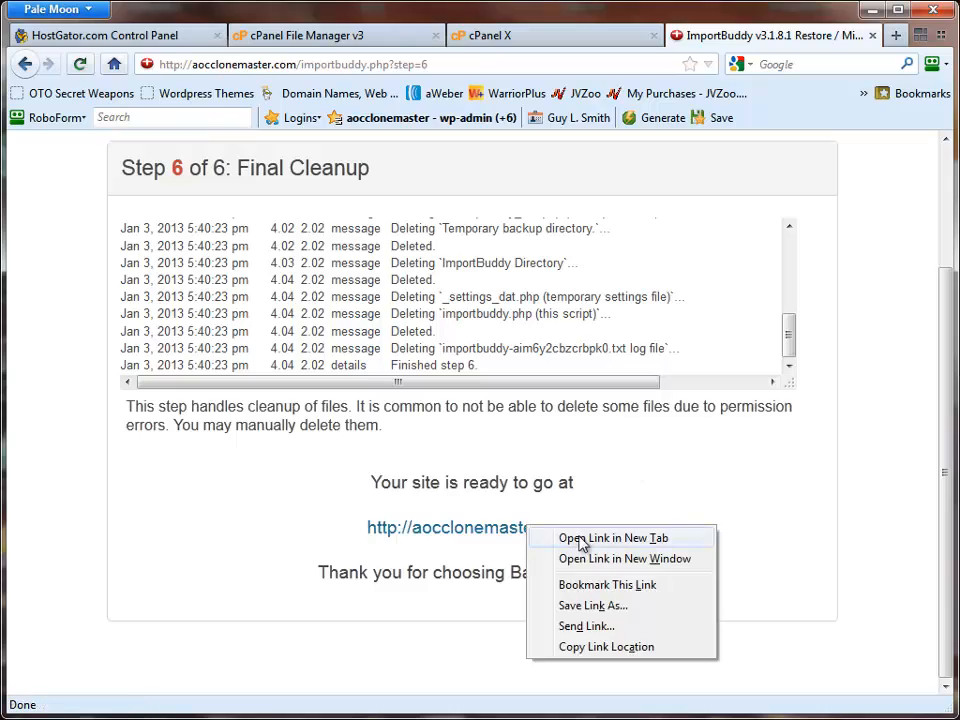
pyautogui.click(590, 540)
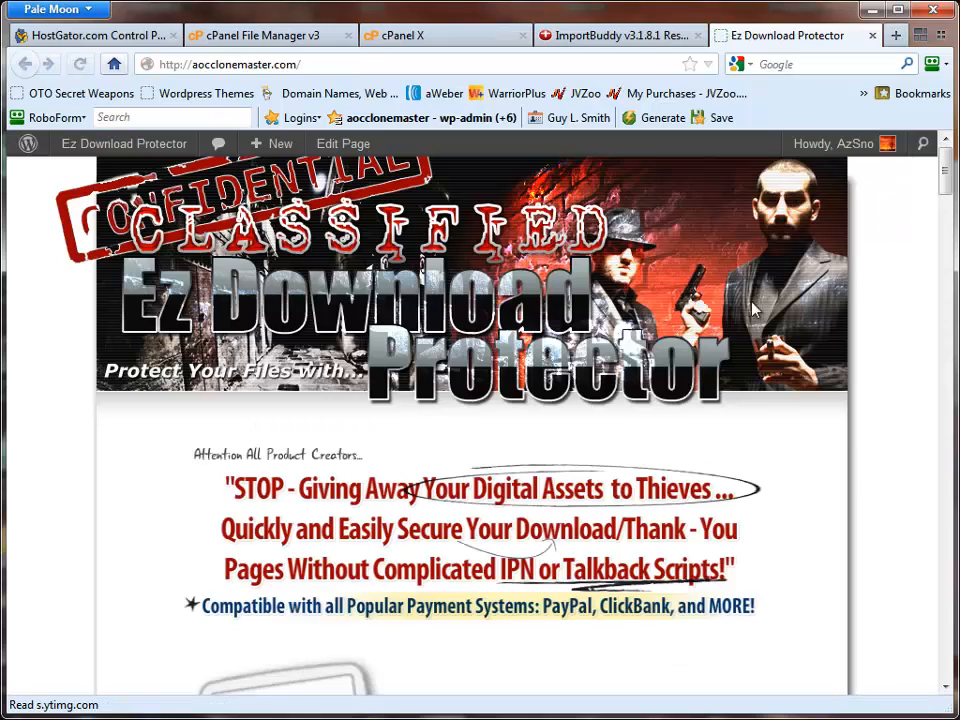
pyautogui.scroll(-20, 540, 536)
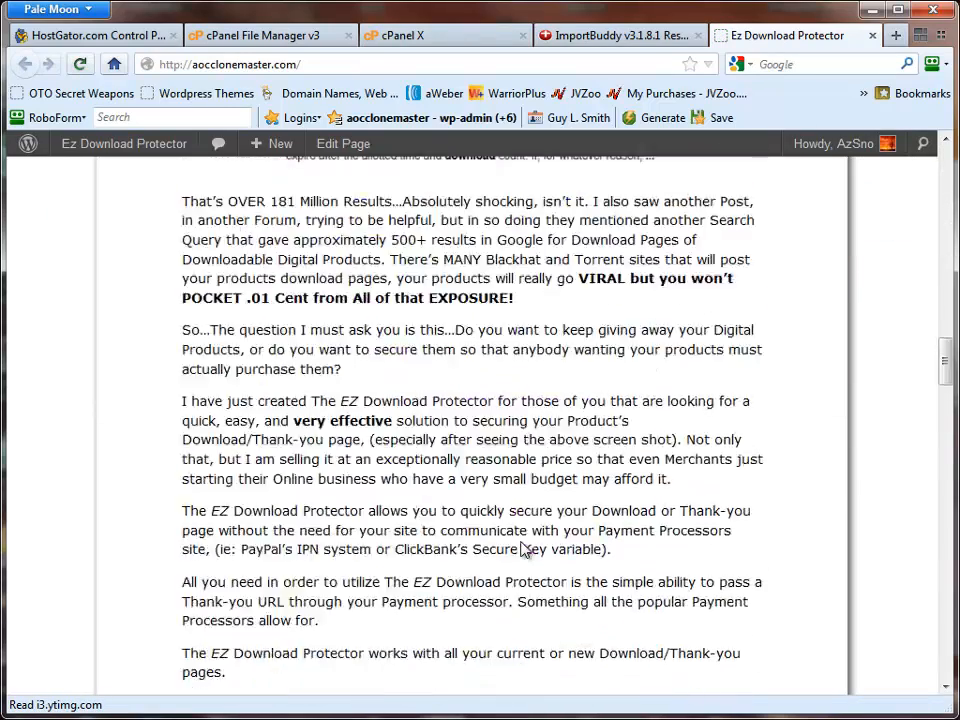
pyautogui.scroll(-10, 520, 550)
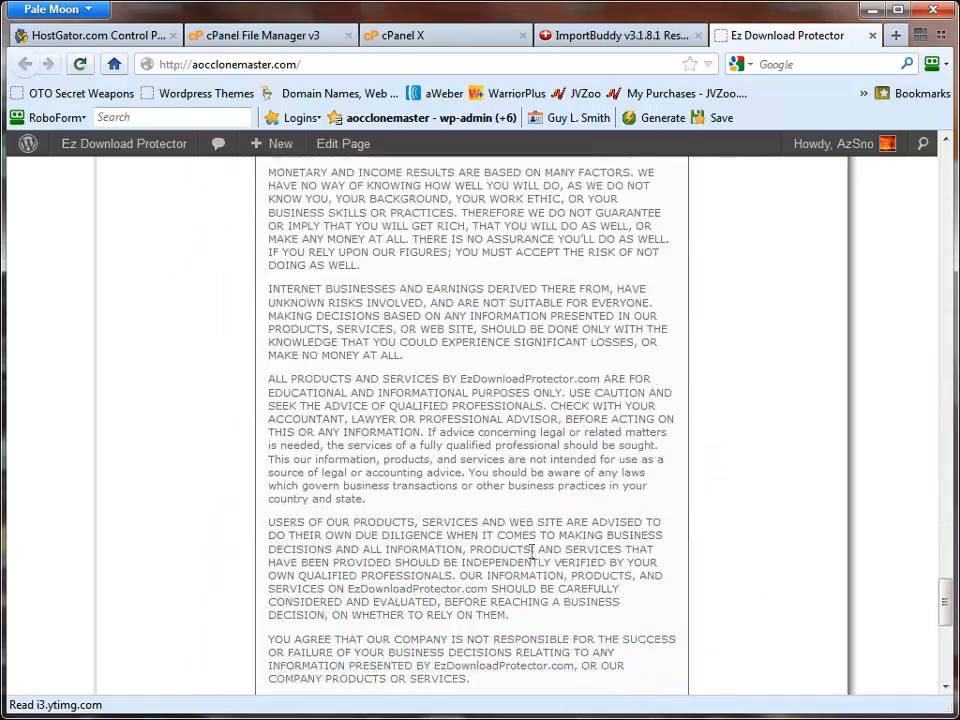
pyautogui.scroll(7, 530, 550)
pyautogui.scroll(20, 590, 565)
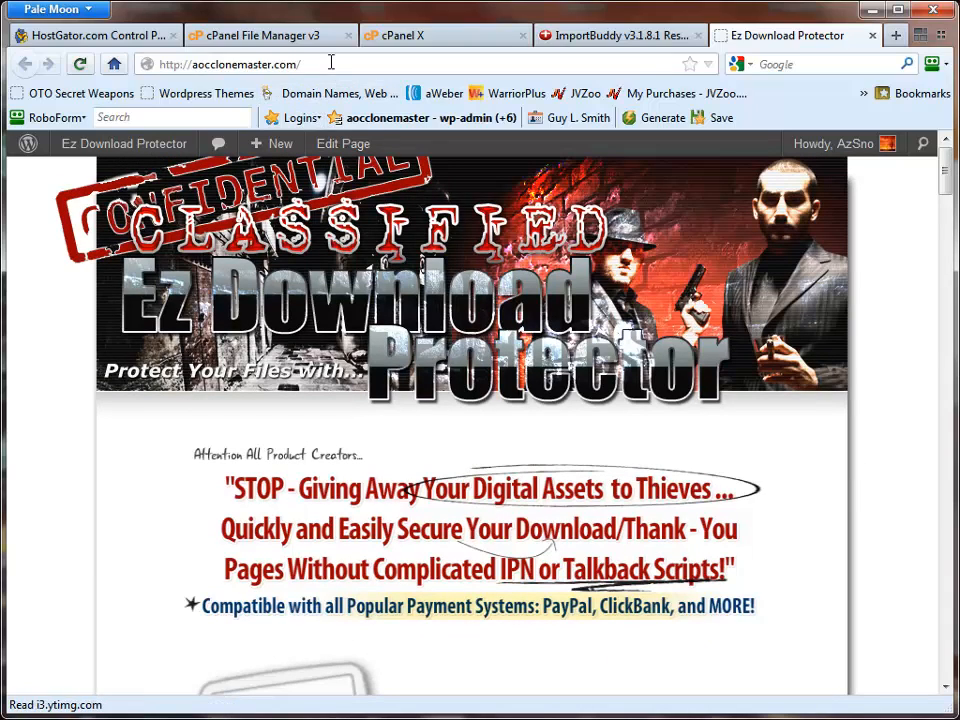
# - Open the WP-Padlock.php page on aocclonemaster.com
pyautogui.click(370, 66)
pyautogui.click(374, 63)
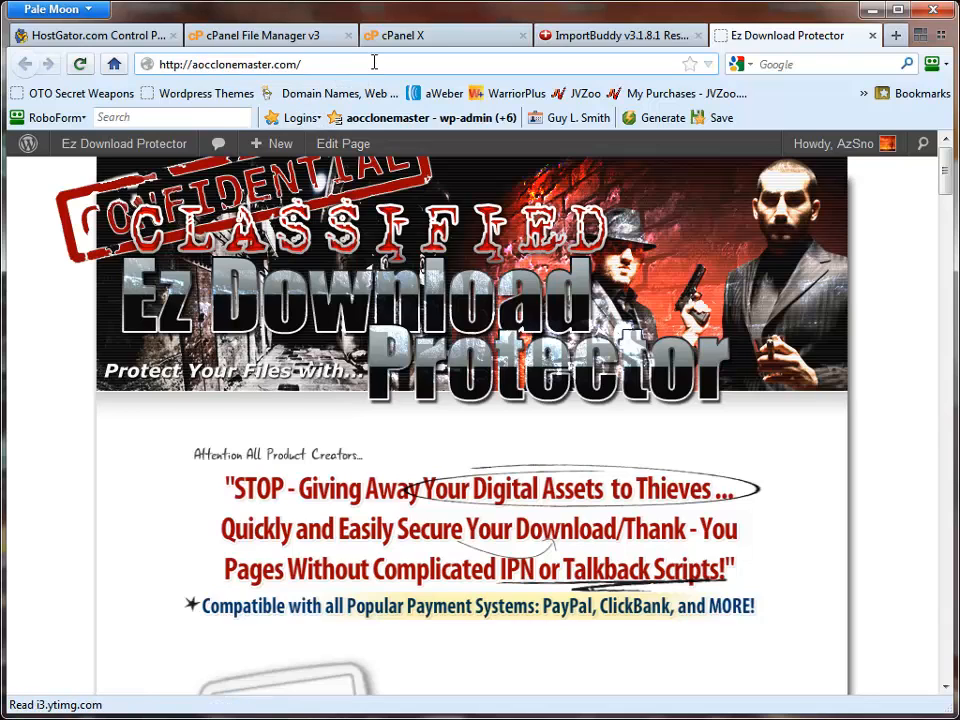
pyautogui.write('w')
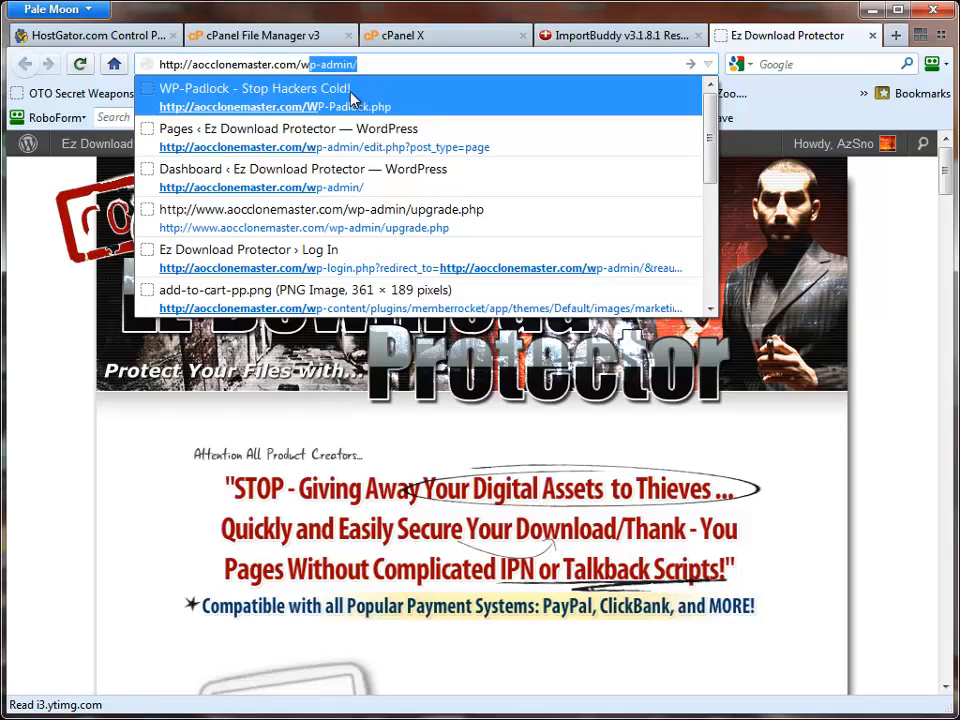
pyautogui.press('Escape')
pyautogui.write('P-Padlock.php')
pyautogui.press('Return')
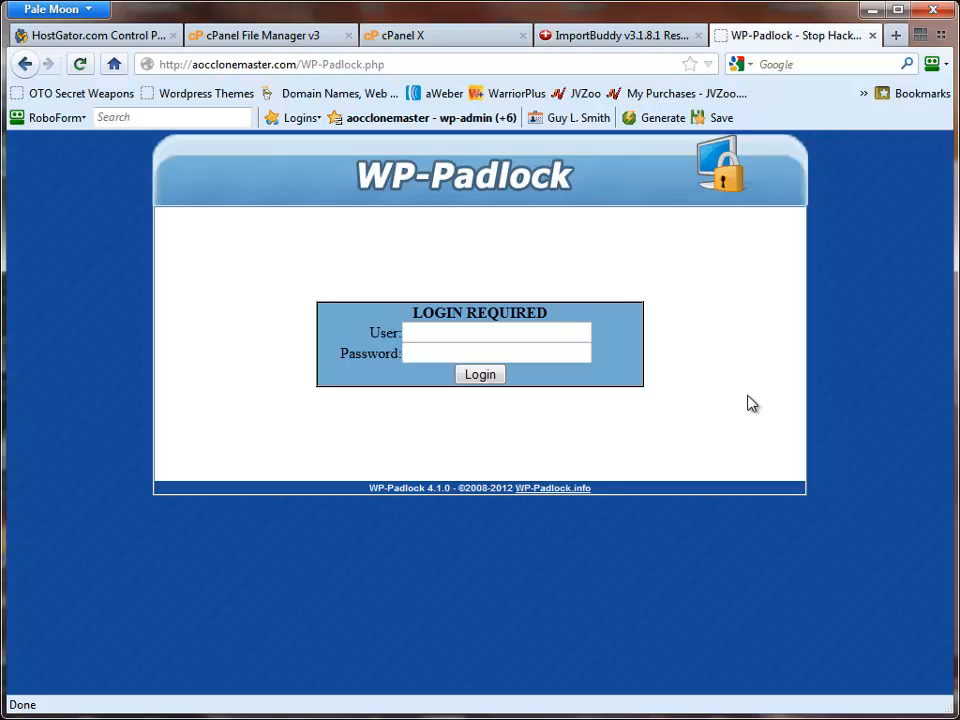
# - Fill in the WP-Padlock login with the saved wp-admin user and its password
pyautogui.click(565, 117)
pyautogui.click(476, 334)
pyautogui.click(476, 334)
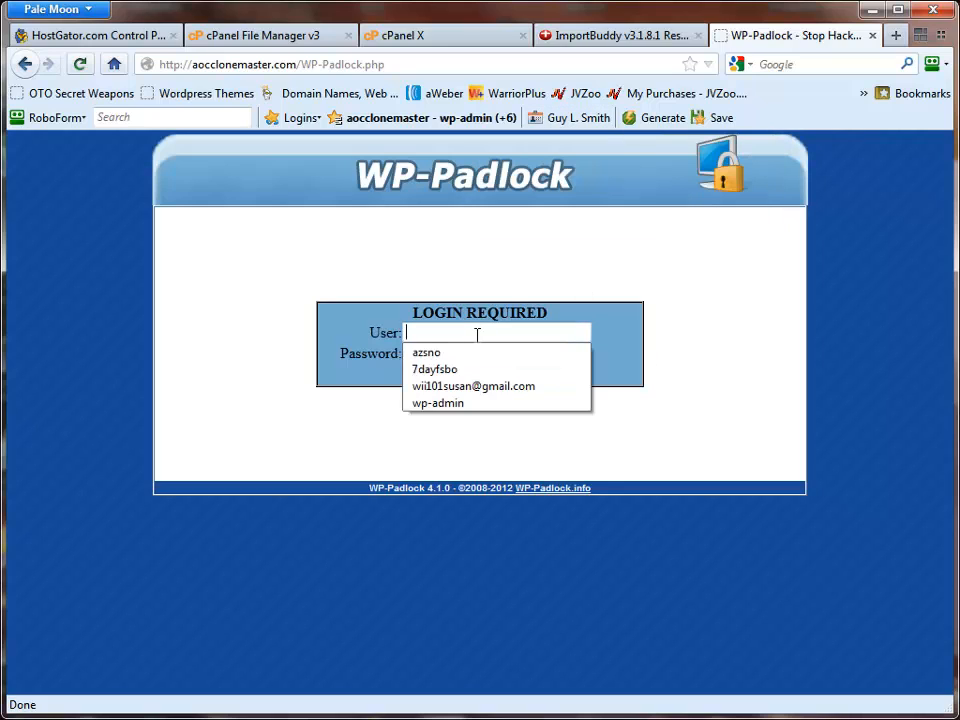
pyautogui.click(440, 403)
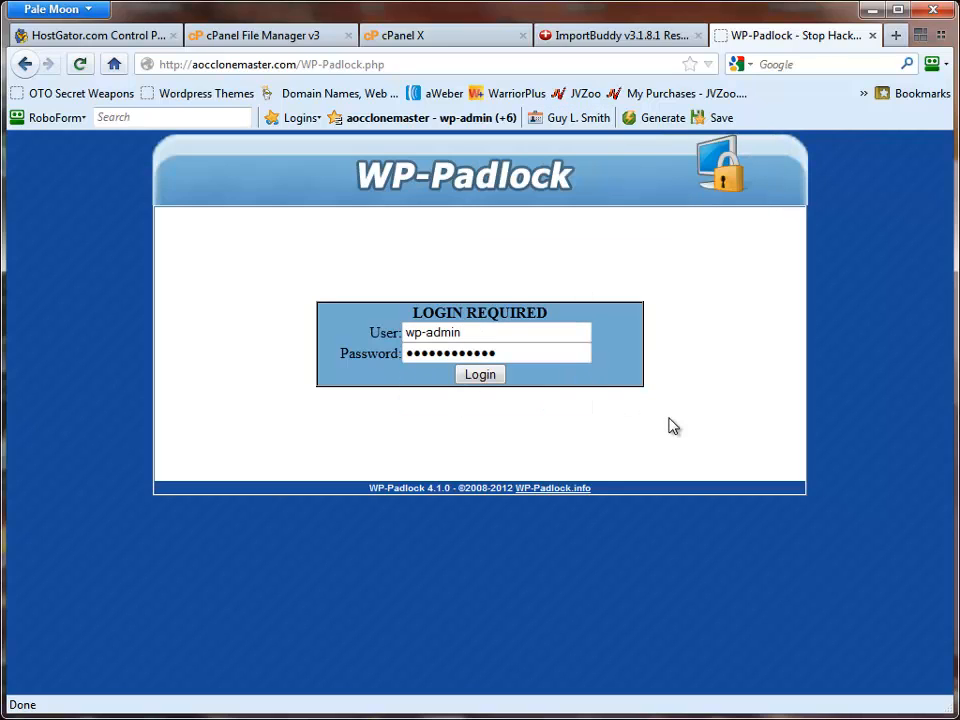
# - Replace the saved password in the WP-Padlock login with the correct one, log in and continue to the WordPress dashboard
pyautogui.moveTo(500, 355); pyautogui.dragTo(325, 355)
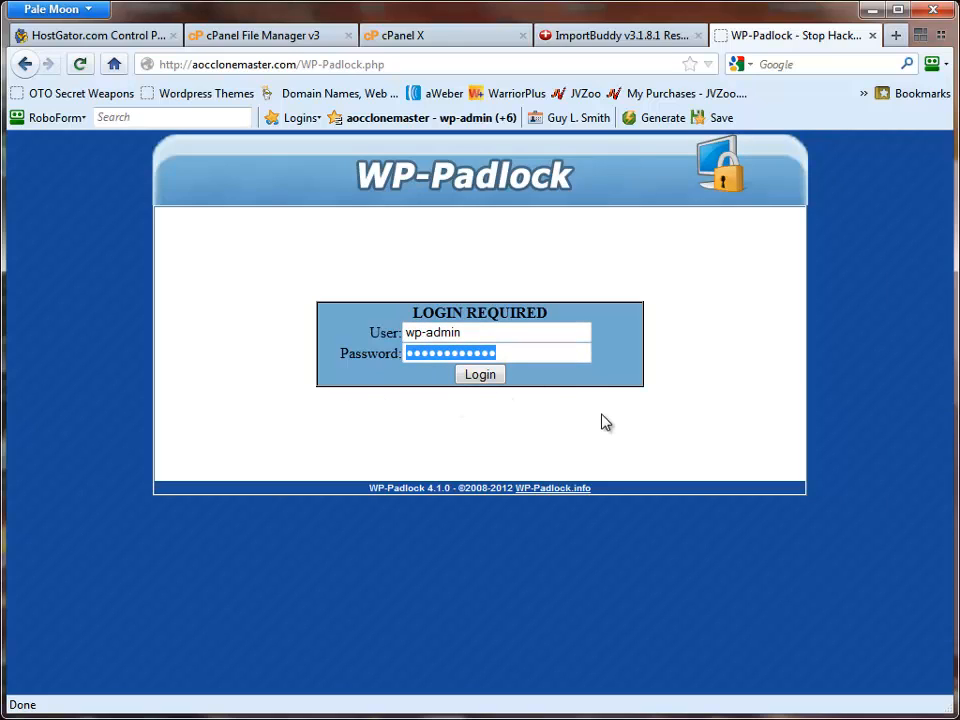
pyautogui.write('****')
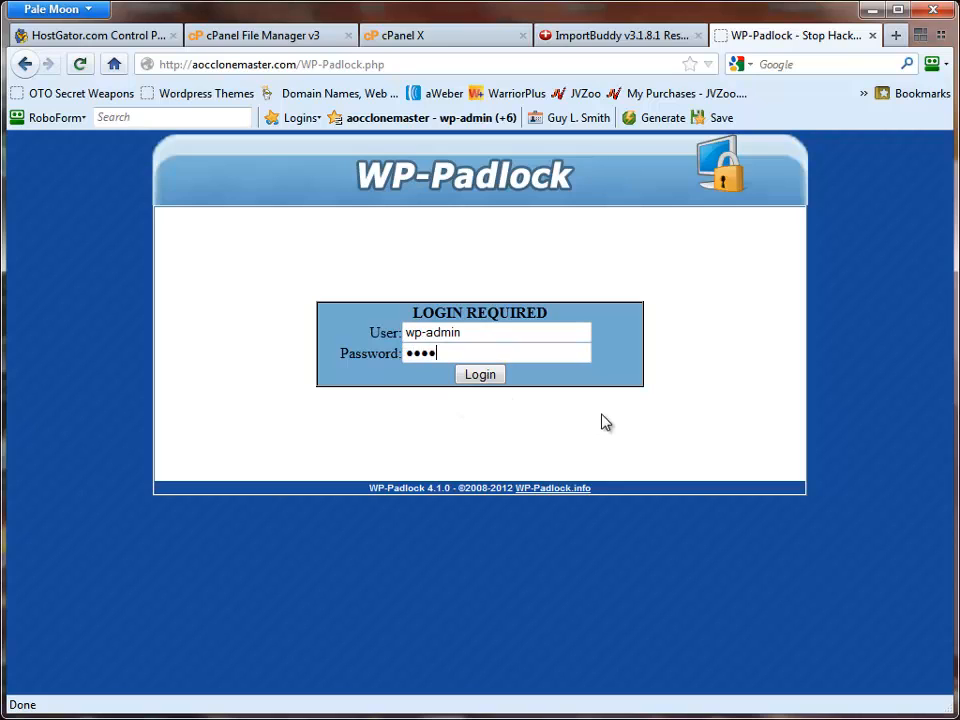
pyautogui.write('******')
pyautogui.press('Return')
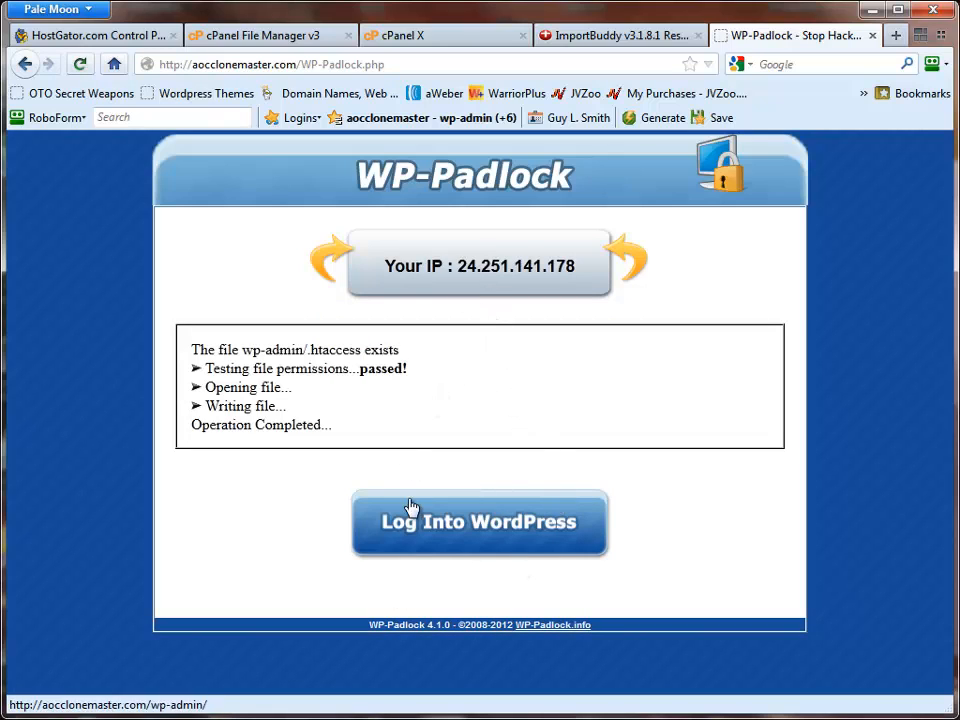
pyautogui.click(465, 533)
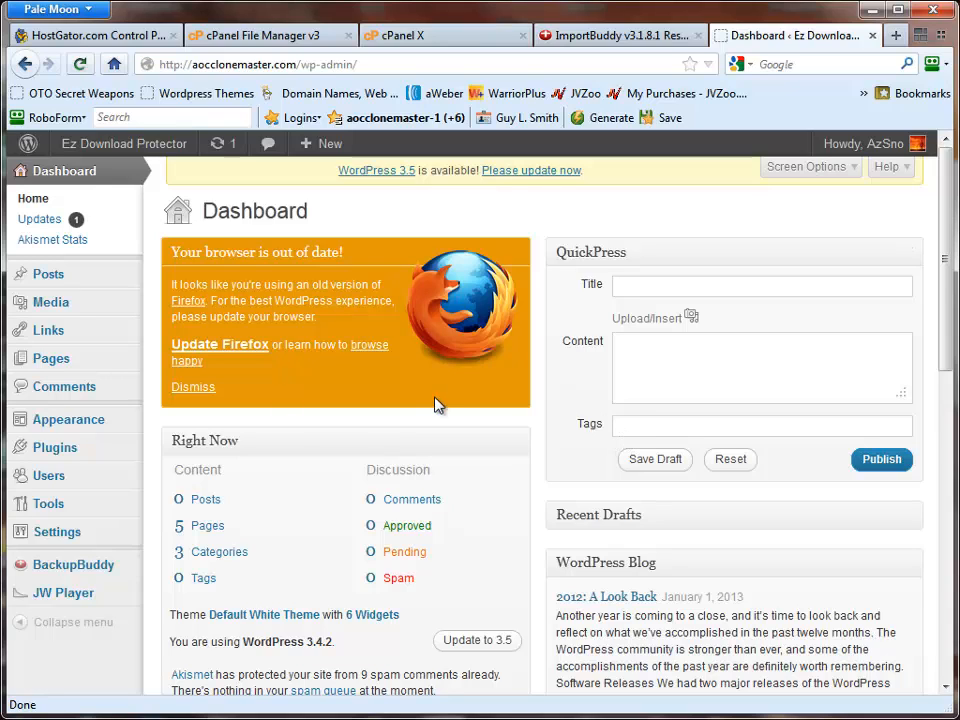
# - Open the wp-admin account for editing from the list of all WordPress users
pyautogui.moveTo(53, 483)
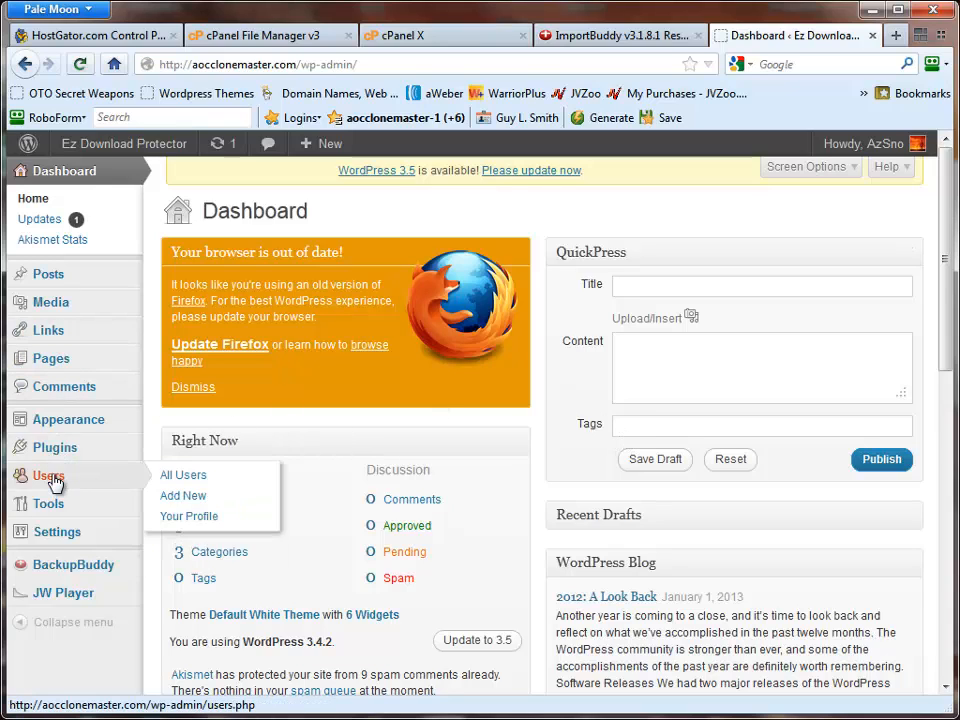
pyautogui.click(184, 478)
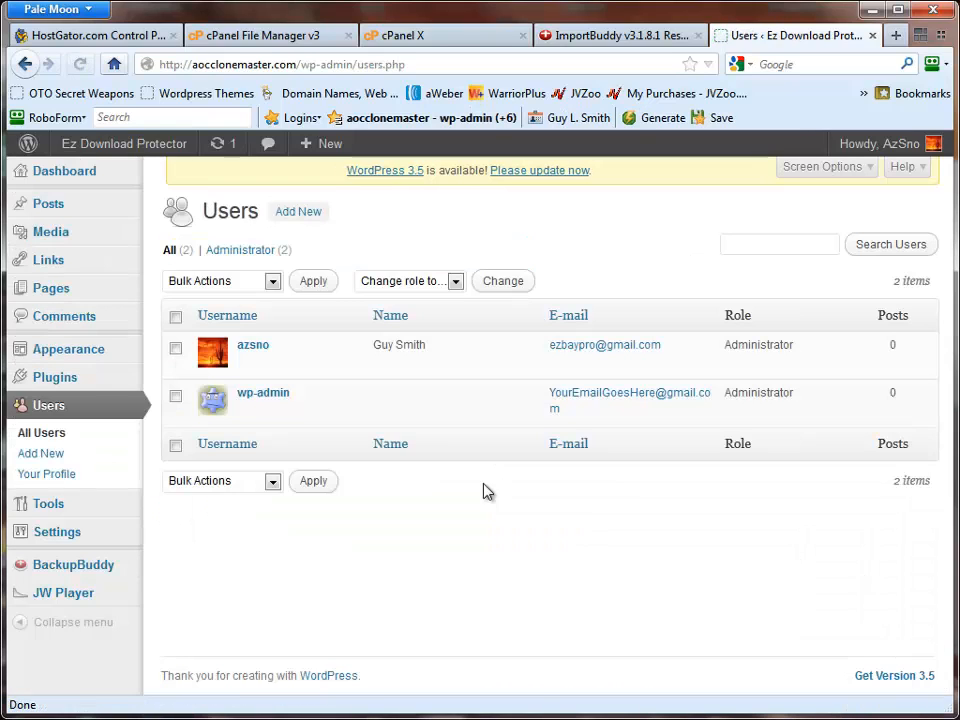
pyautogui.moveTo(270, 360)
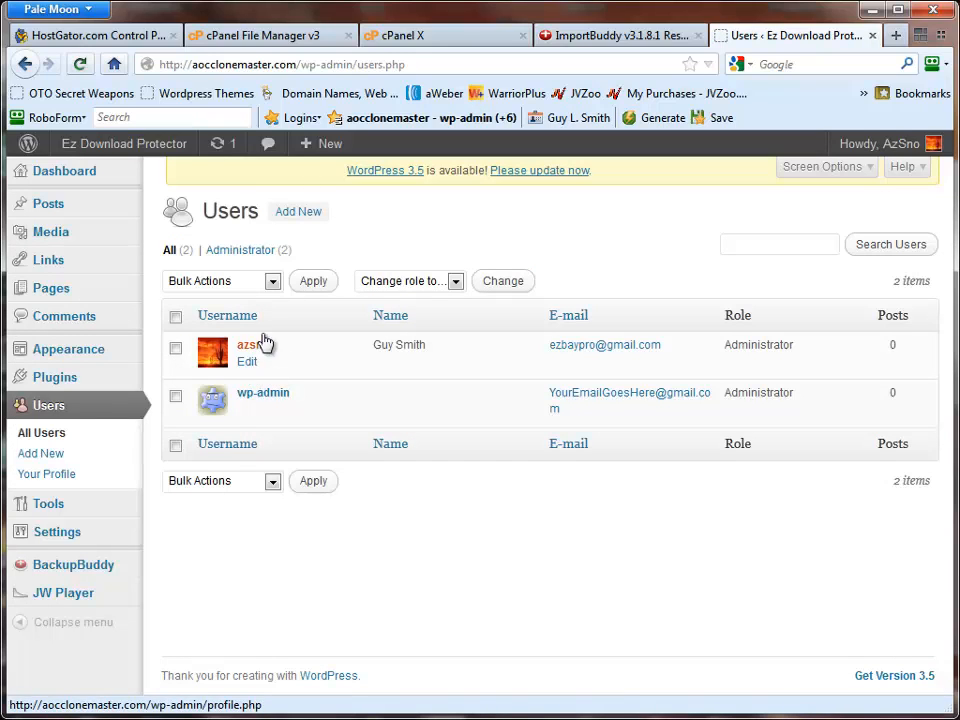
pyautogui.moveTo(268, 407)
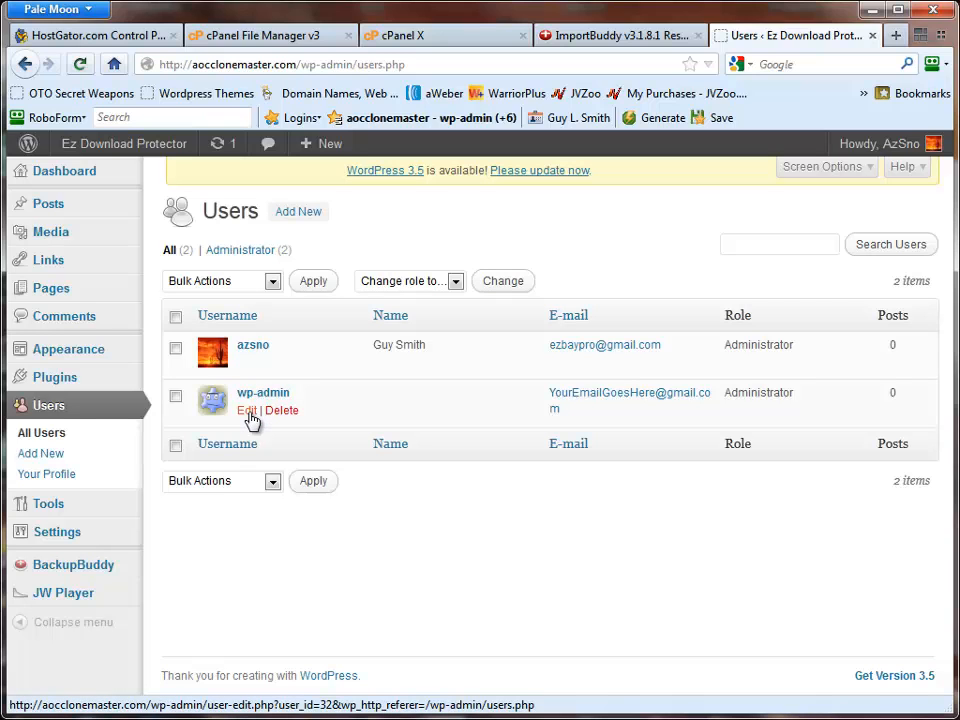
pyautogui.click(247, 411)
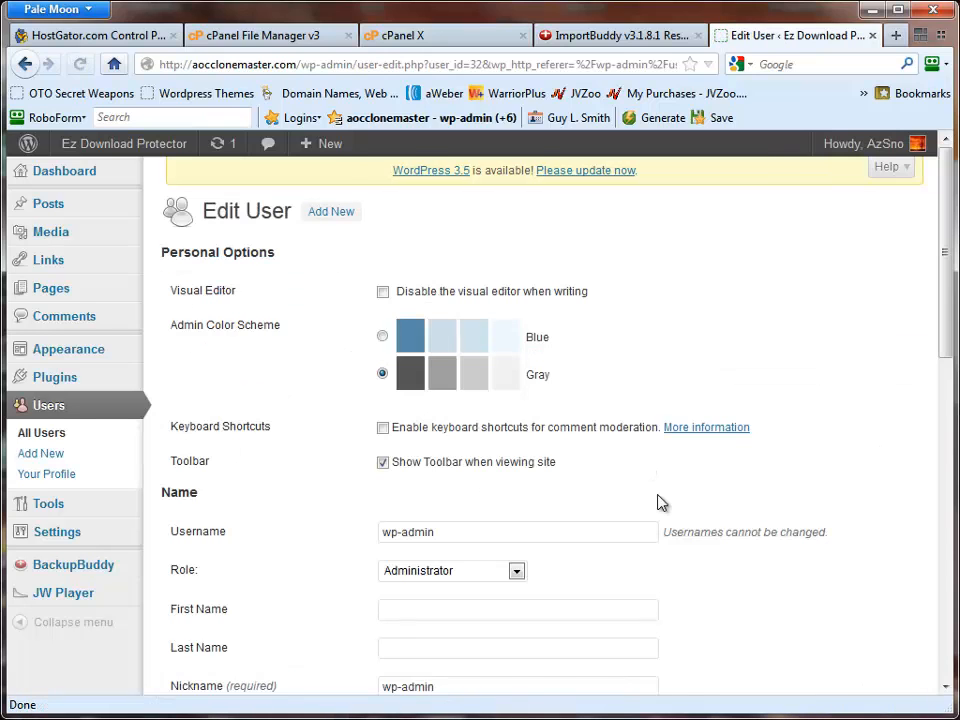
# - Review the wp-admin profile's contact e-mail and new password fields down to the option for updating the user
pyautogui.scroll(-6, 657, 502)
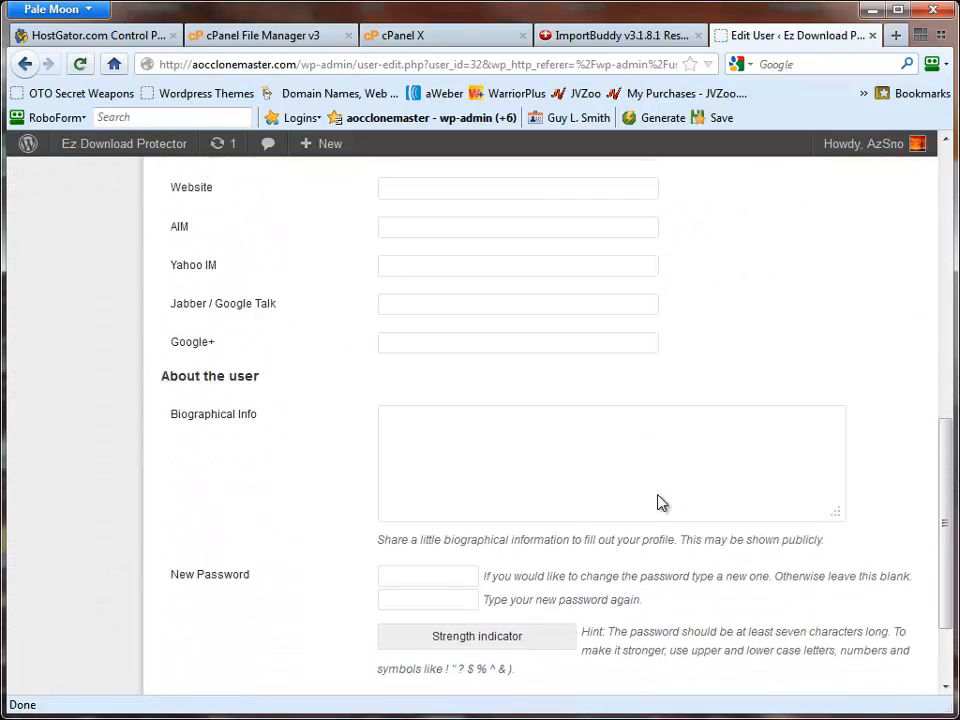
pyautogui.scroll(1, 660, 388)
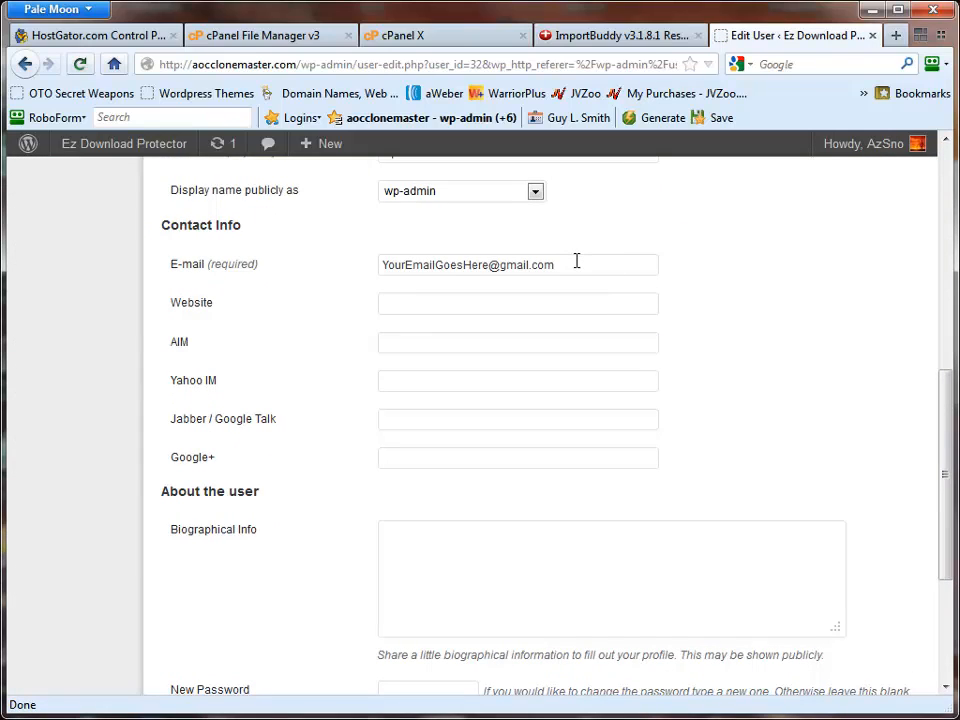
pyautogui.moveTo(576, 261); pyautogui.dragTo(306, 255)
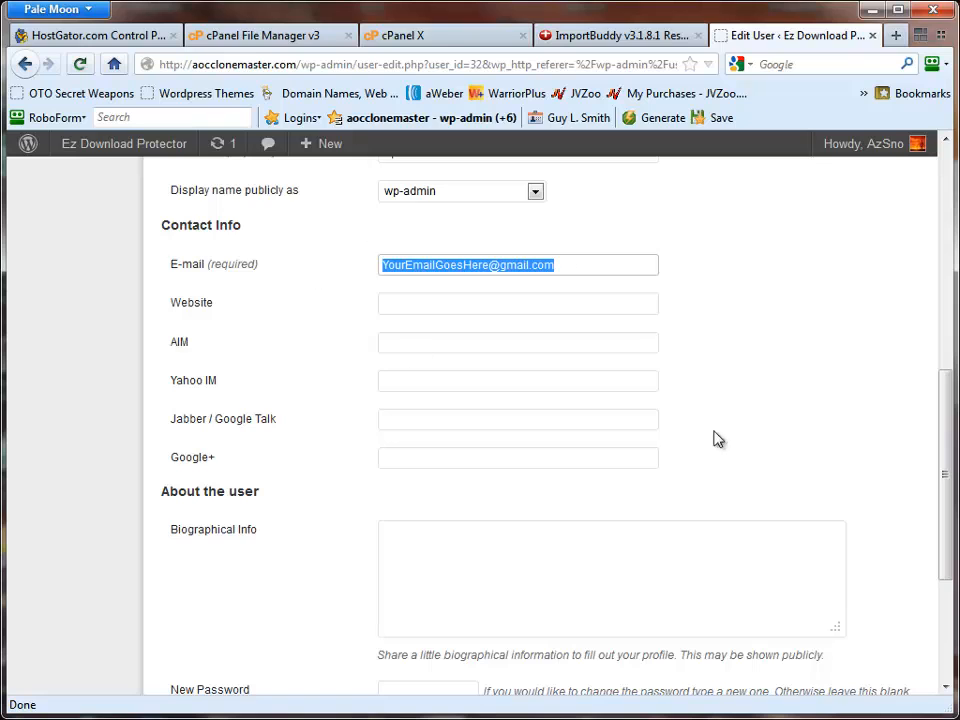
pyautogui.scroll(-5, 739, 448)
pyautogui.click(425, 455)
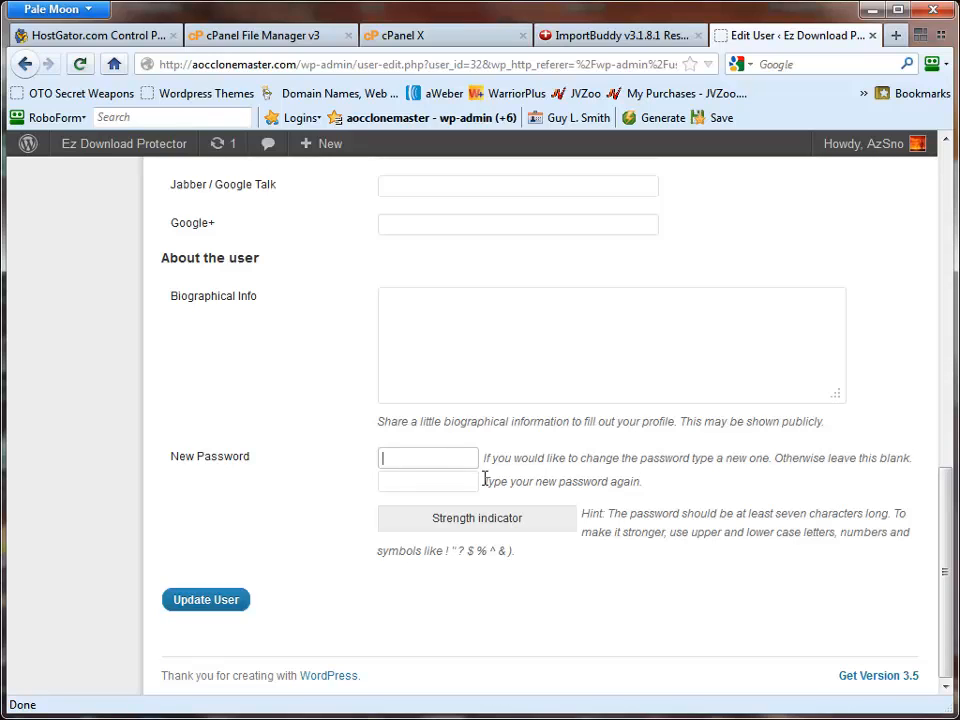
pyautogui.click(236, 600)
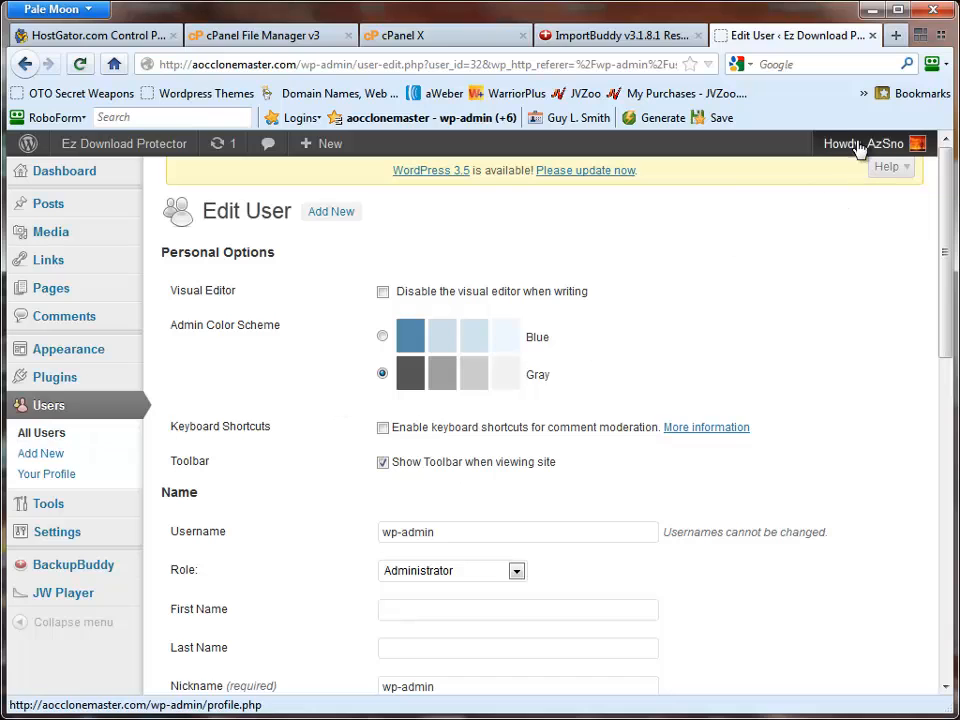
# - Log out of WordPress and try to log back in as wp-admin with the saved password
pyautogui.moveTo(858, 147)
pyautogui.click(801, 254)
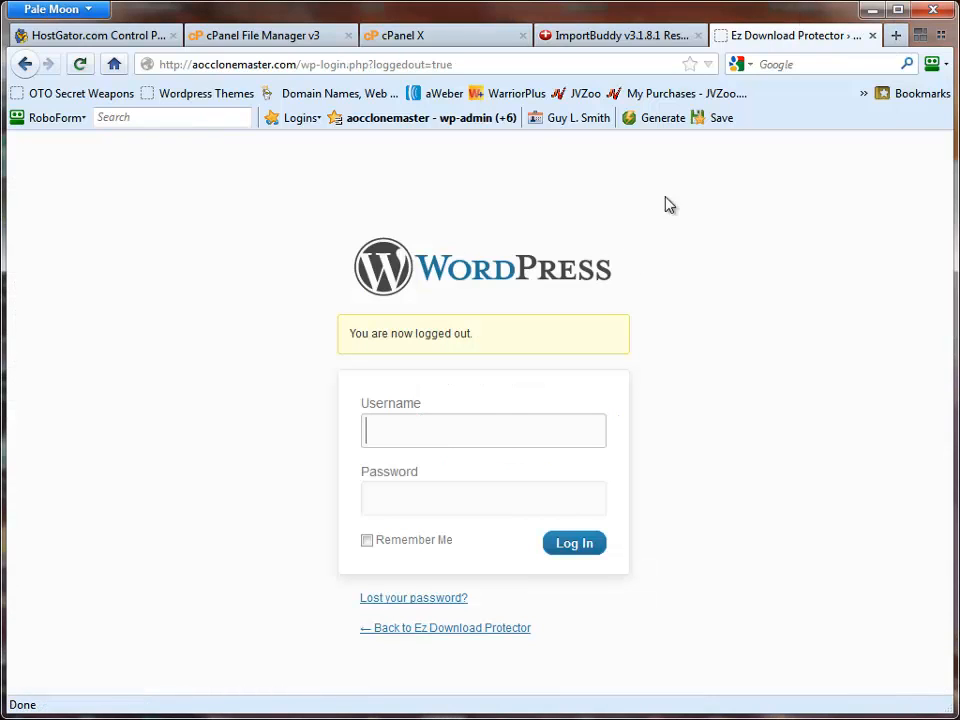
pyautogui.click(446, 428)
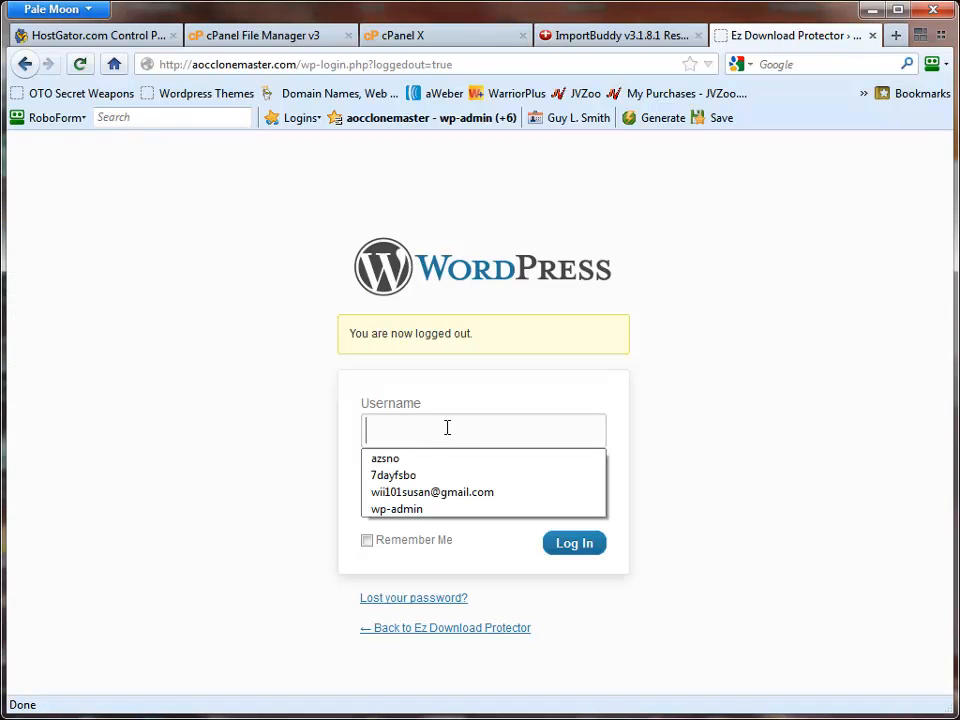
pyautogui.click(398, 510)
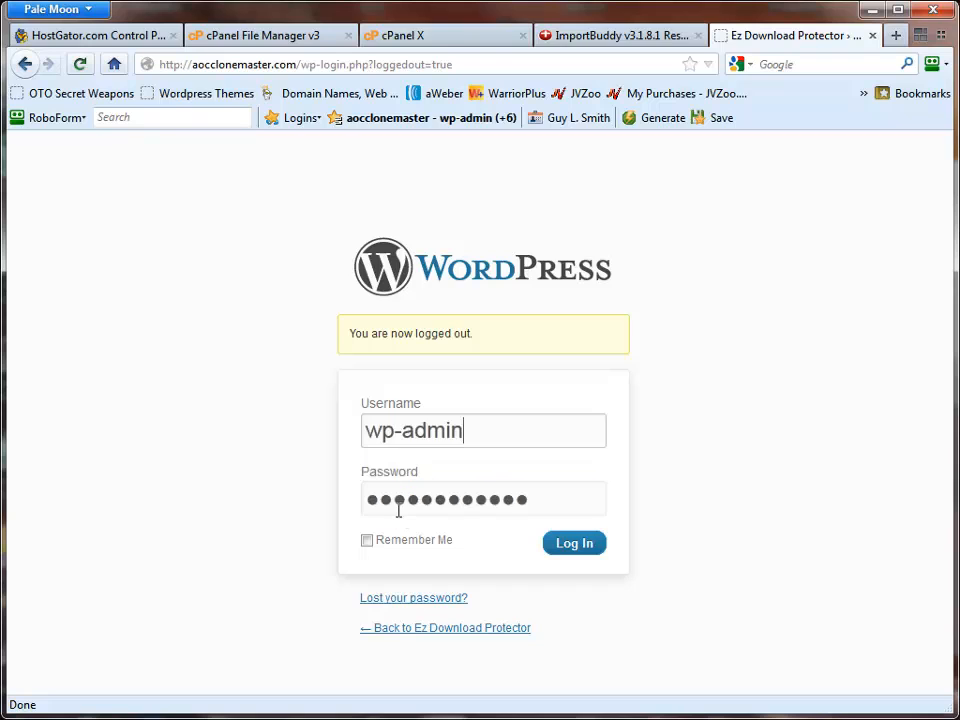
pyautogui.click(606, 538)
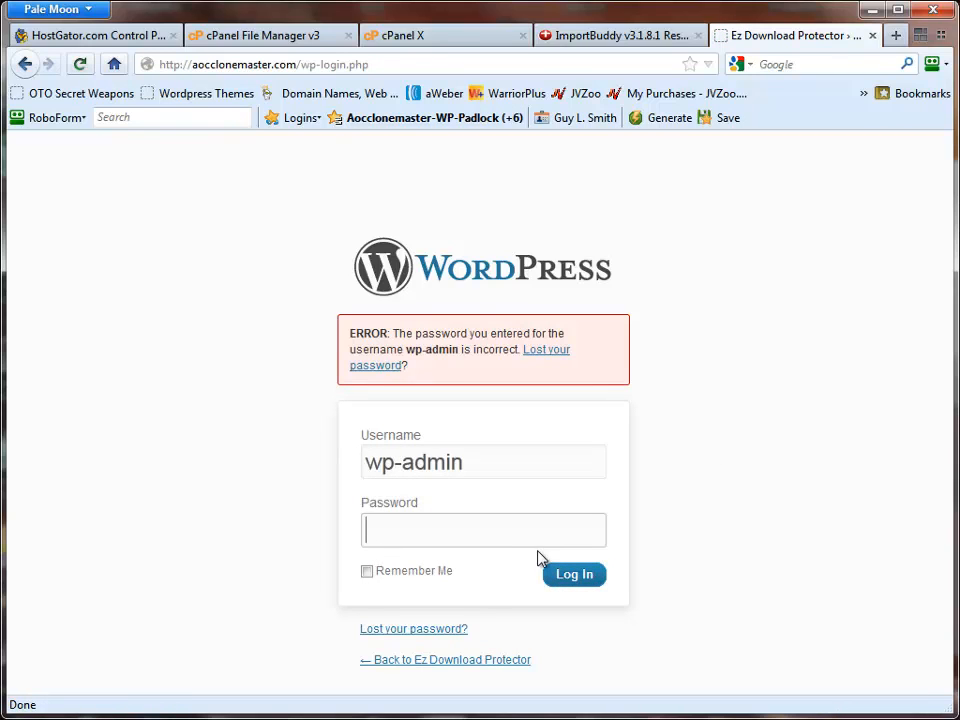
# - Enter the wp-admin account's password and log in to WordPress
pyautogui.write('**********')
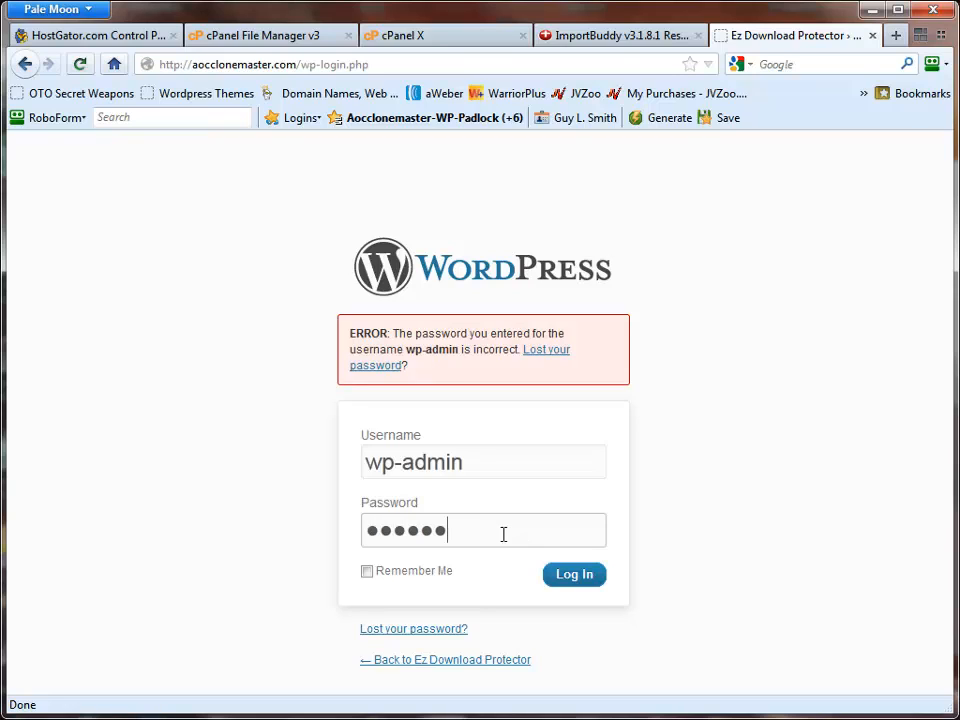
pyautogui.press('Return')
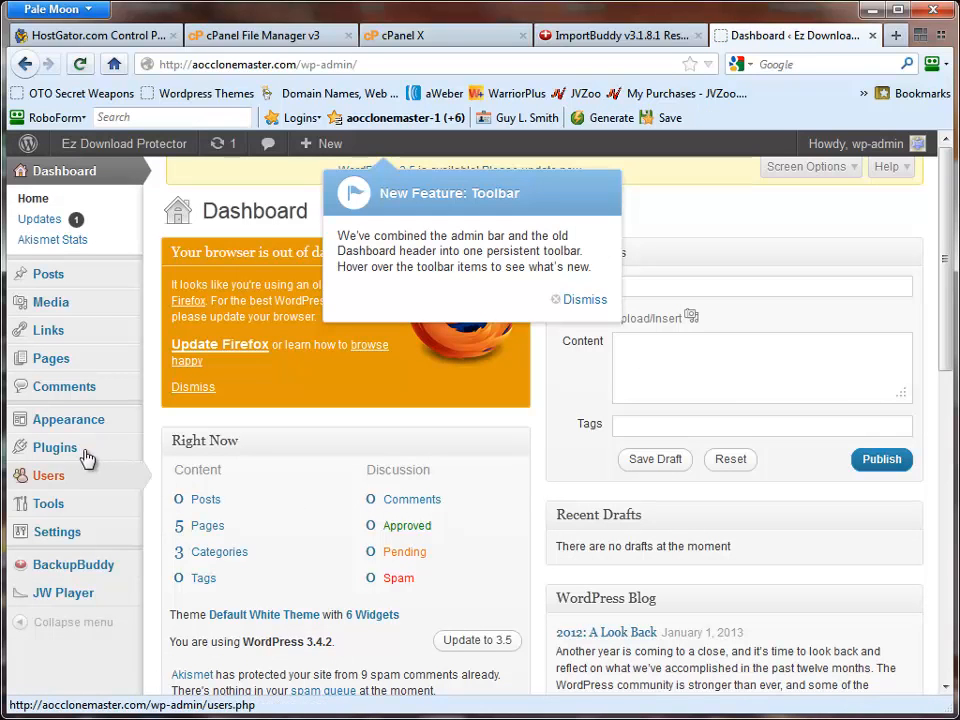
# - Prepare to delete the other administrator user, attributing all posts and links to wp-admin, without confirming the deletion
pyautogui.moveTo(45, 483)
pyautogui.click(182, 476)
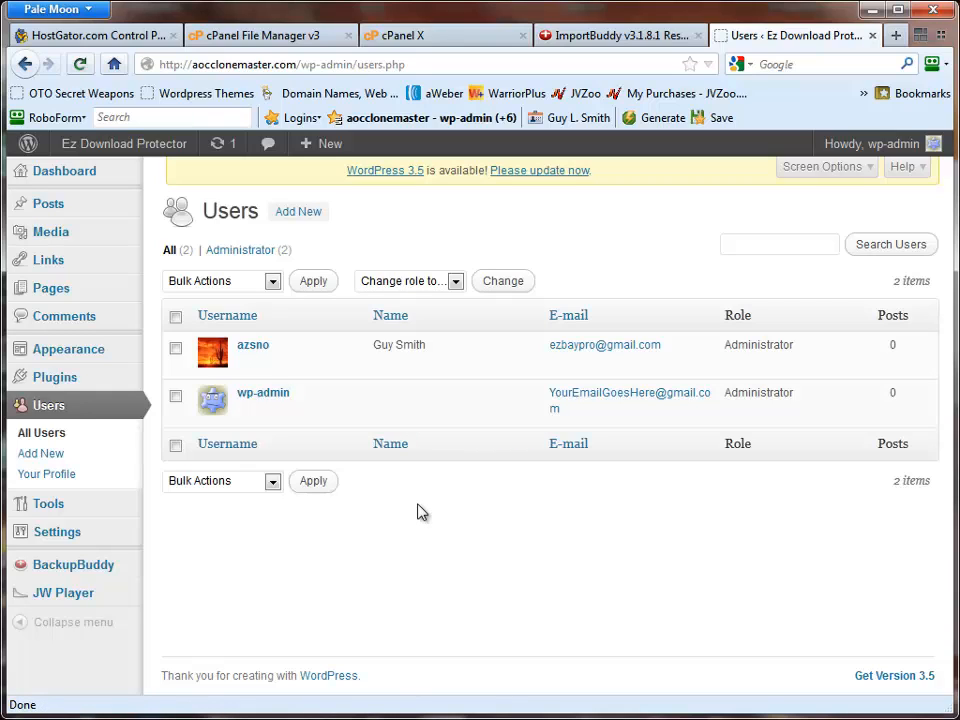
pyautogui.moveTo(300, 377)
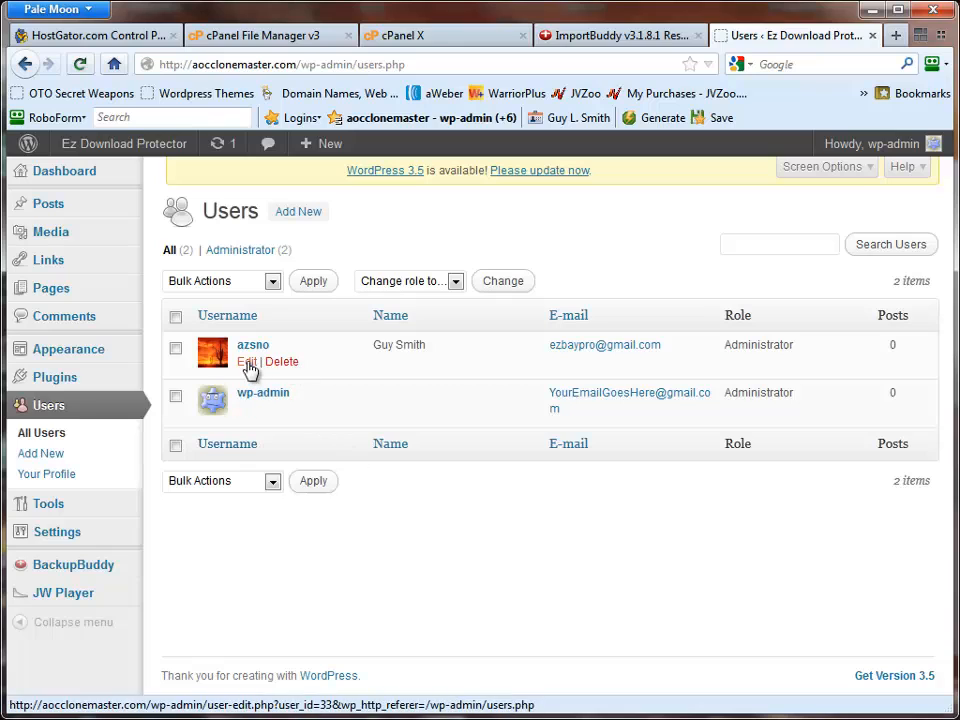
pyautogui.click(284, 366)
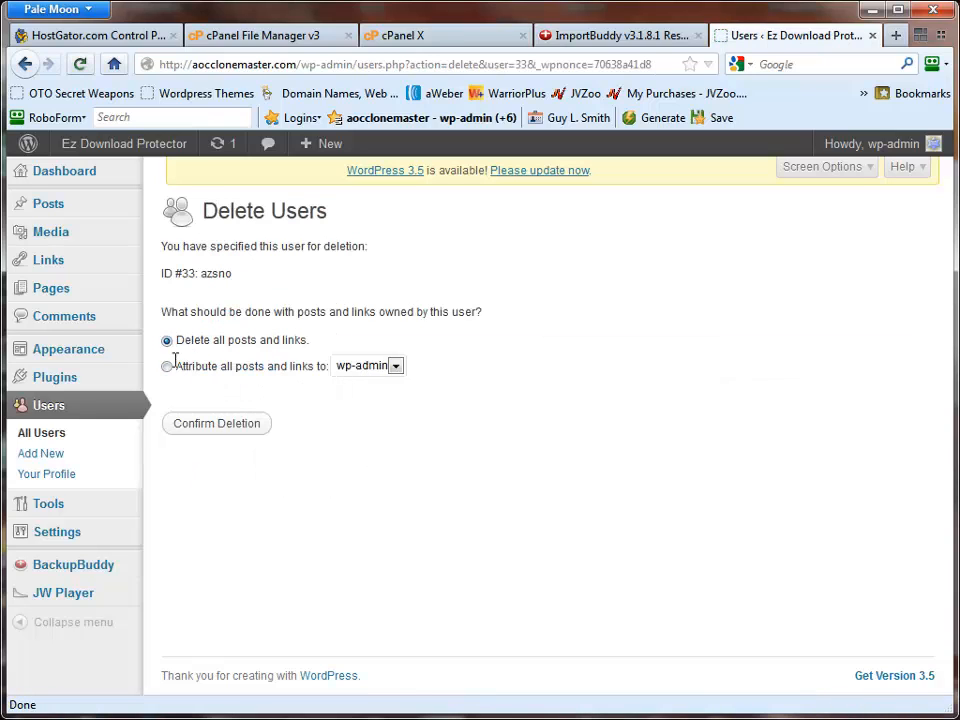
pyautogui.click(167, 367)
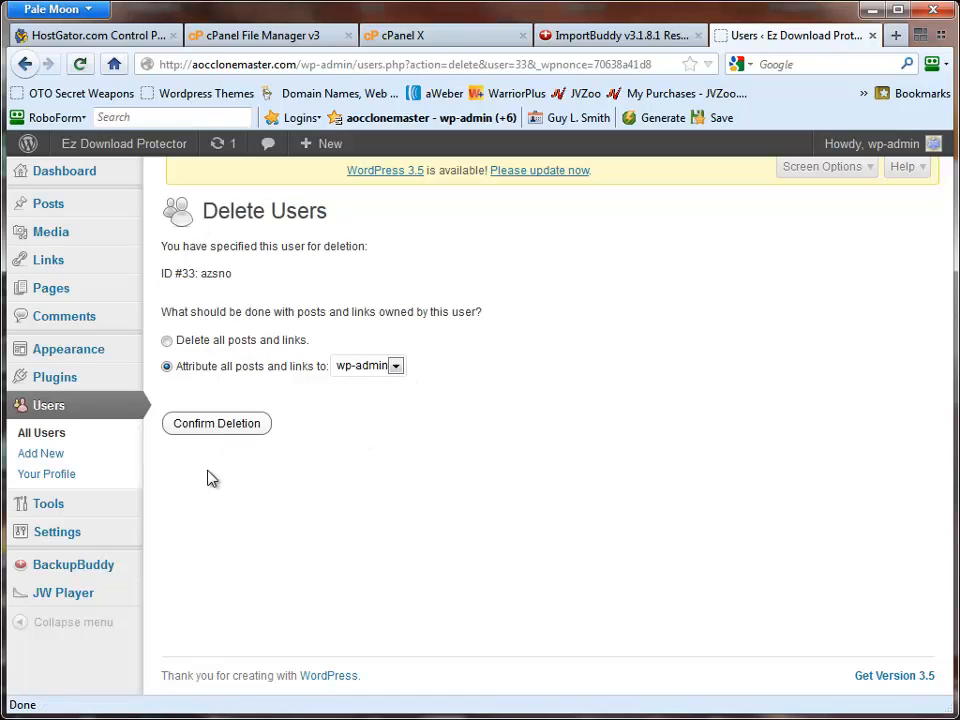
# - Open the site's General Settings and review the admin e-mail address, timezone list, and date and time formats
pyautogui.moveTo(77, 303)
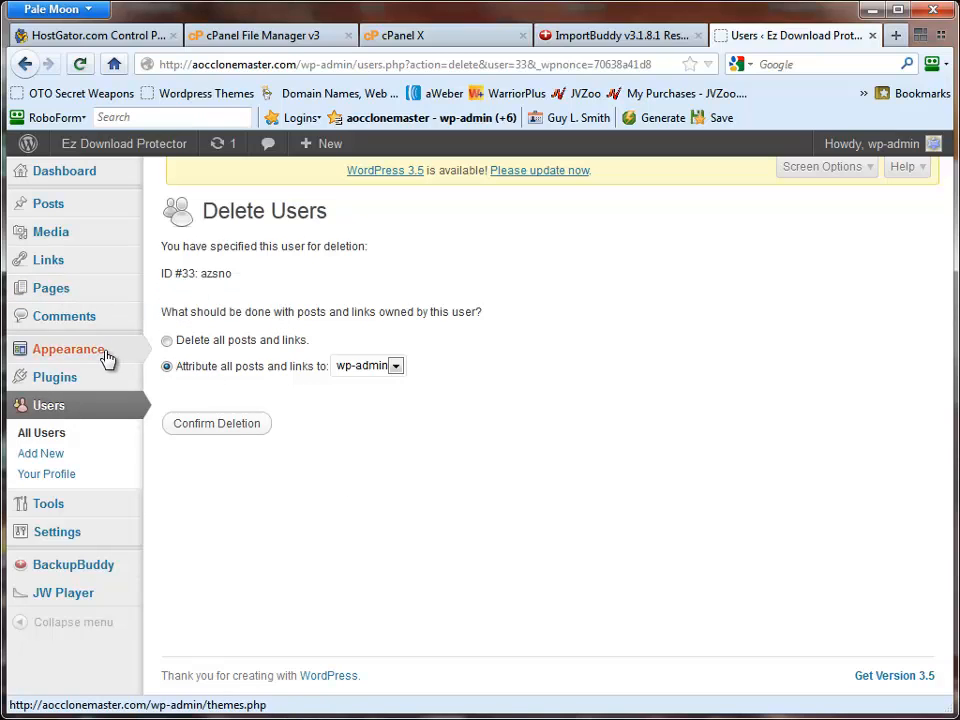
pyautogui.moveTo(70, 540)
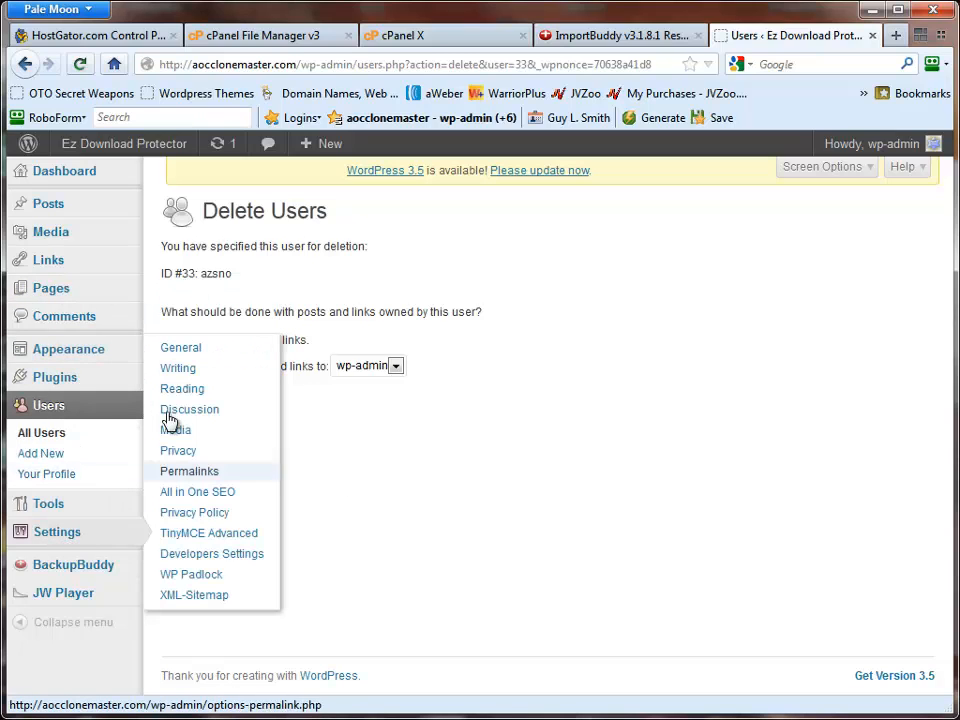
pyautogui.click(185, 350)
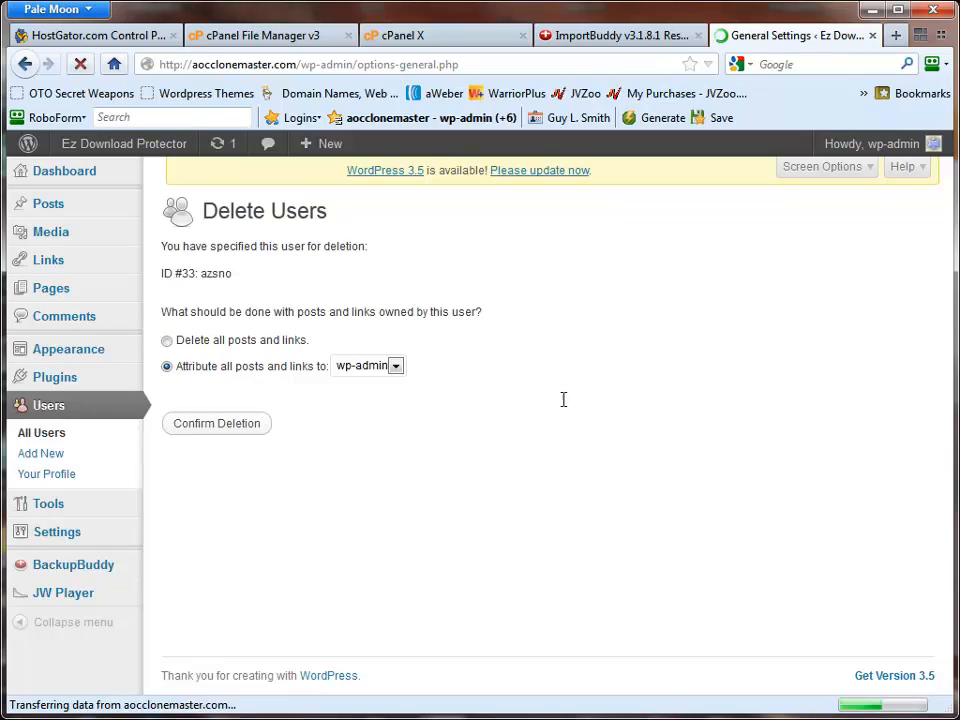
pyautogui.scroll(-3, 570, 397)
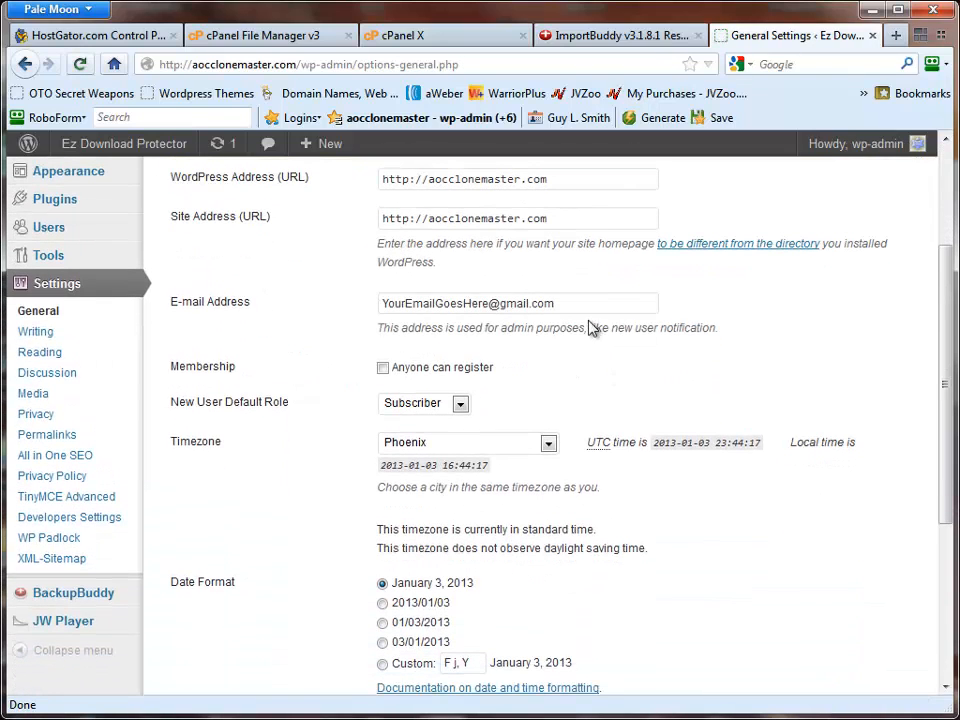
pyautogui.moveTo(578, 302); pyautogui.dragTo(339, 300)
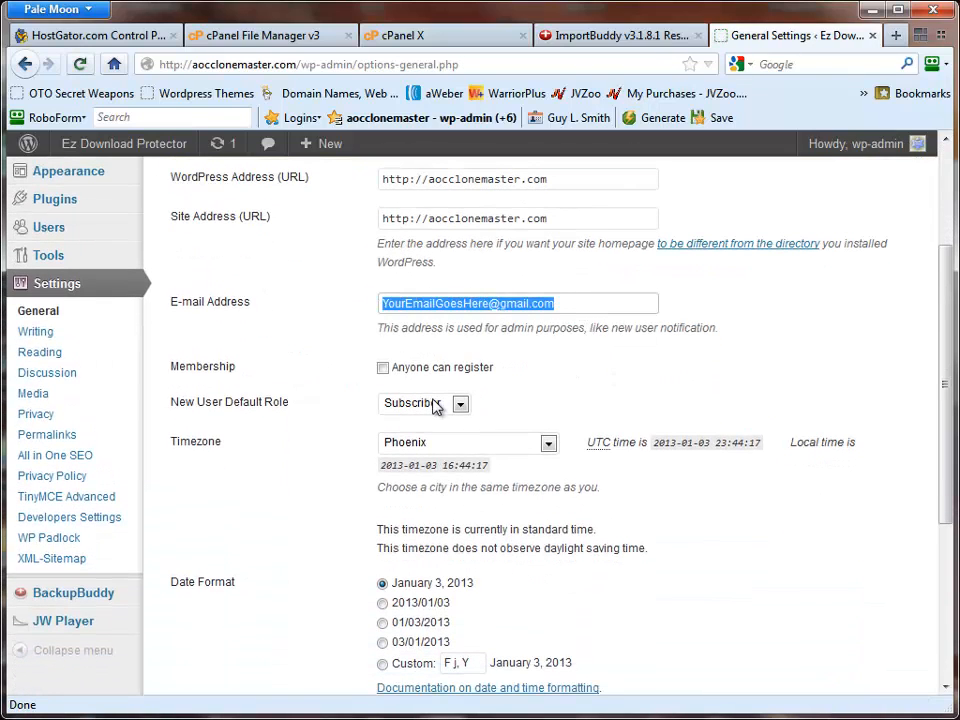
pyautogui.click(548, 443)
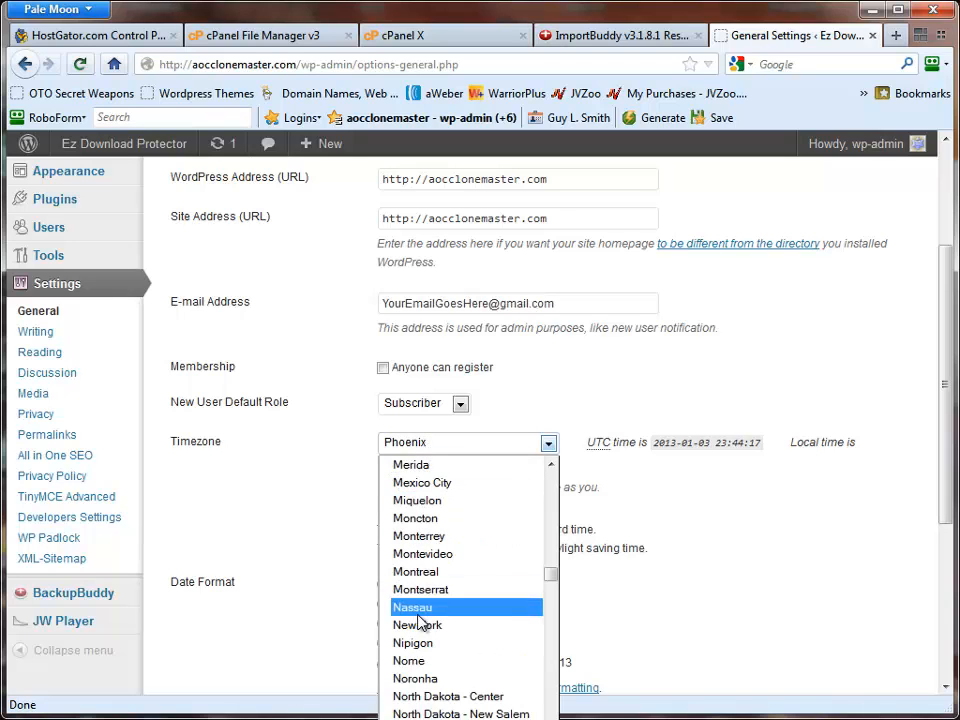
pyautogui.click(612, 487)
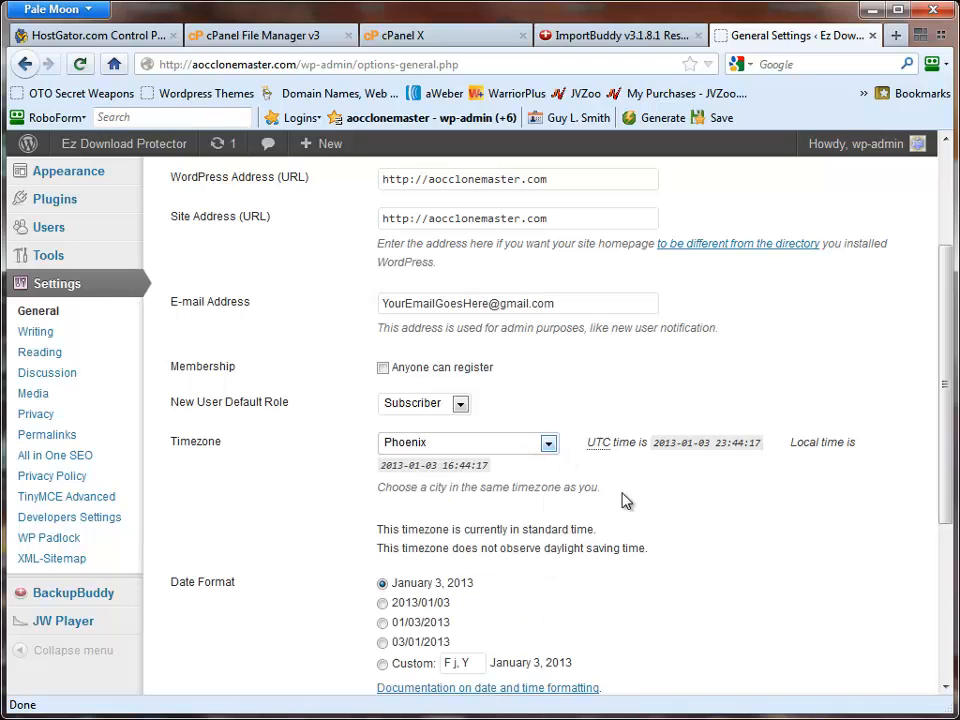
pyautogui.scroll(-4, 624, 500)
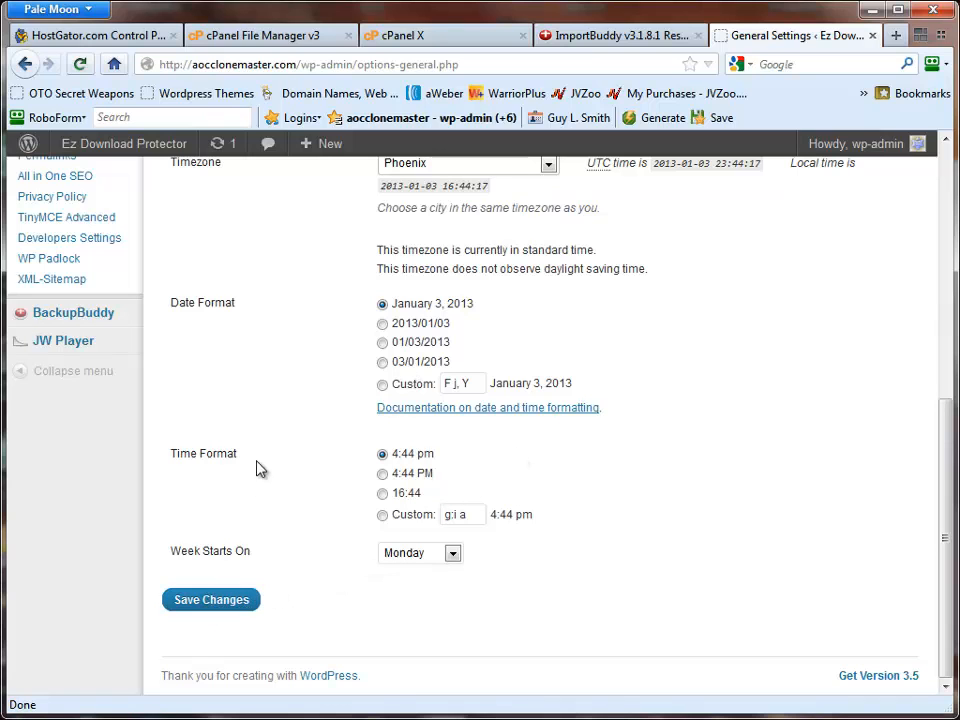
pyautogui.scroll(5, 258, 466)
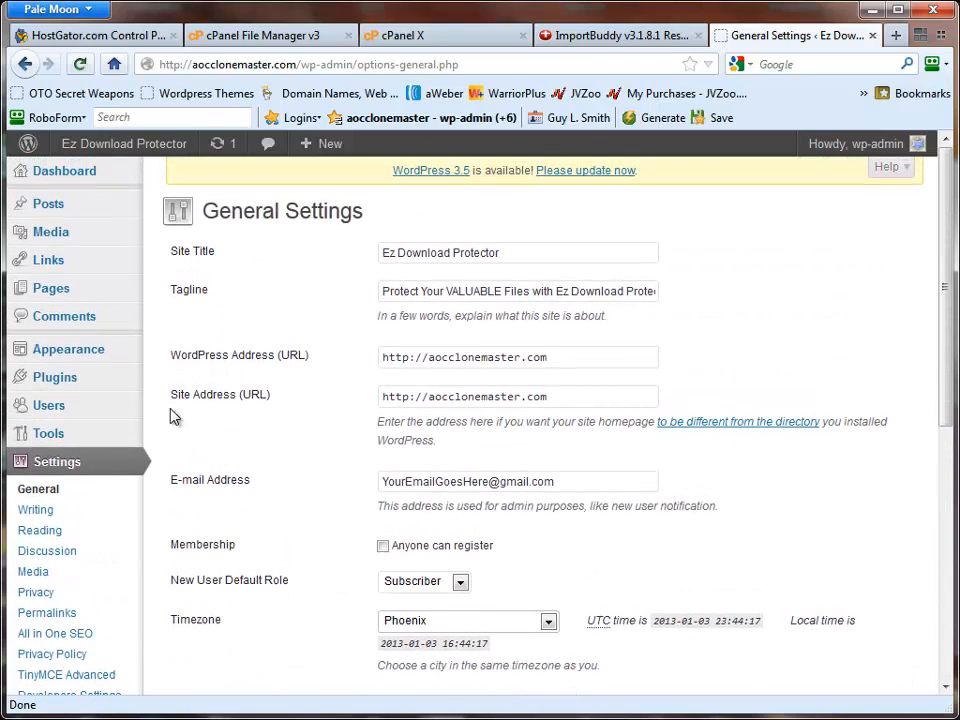
pyautogui.moveTo(85, 304)
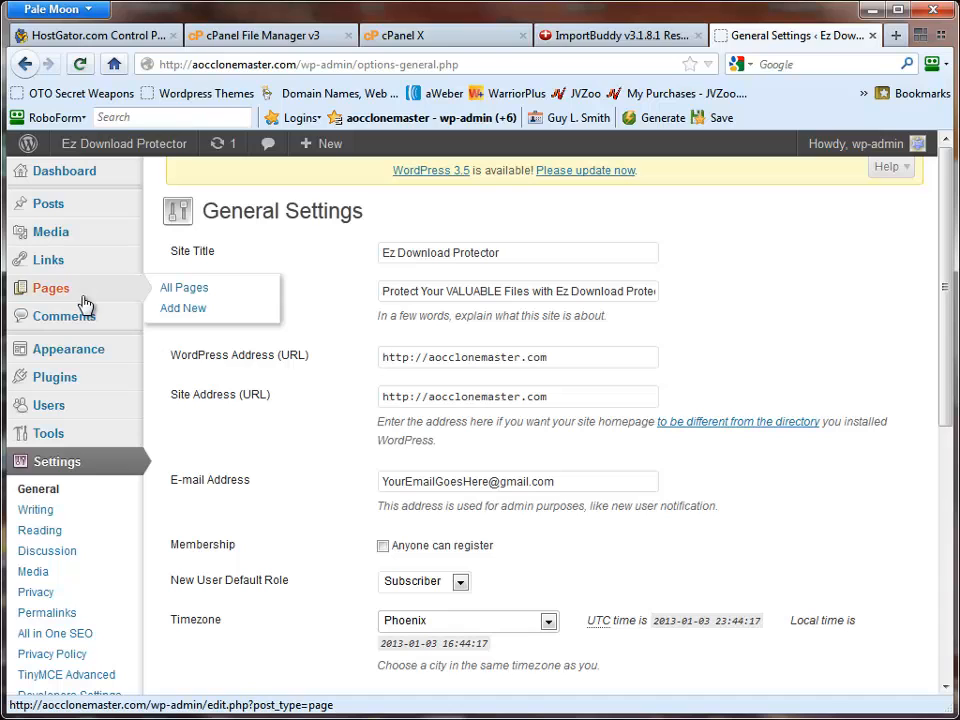
pyautogui.moveTo(71, 388)
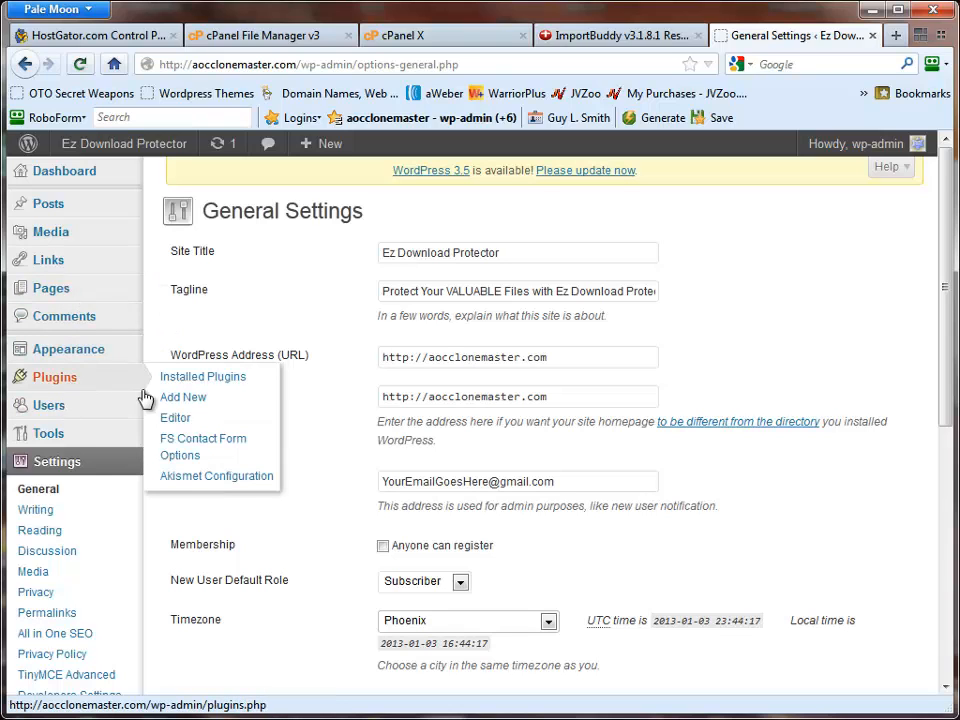
# - Open the FS Contact Form Options and review form 1's E-mail To address and the e-mail and autoresponder settings
pyautogui.click(172, 448)
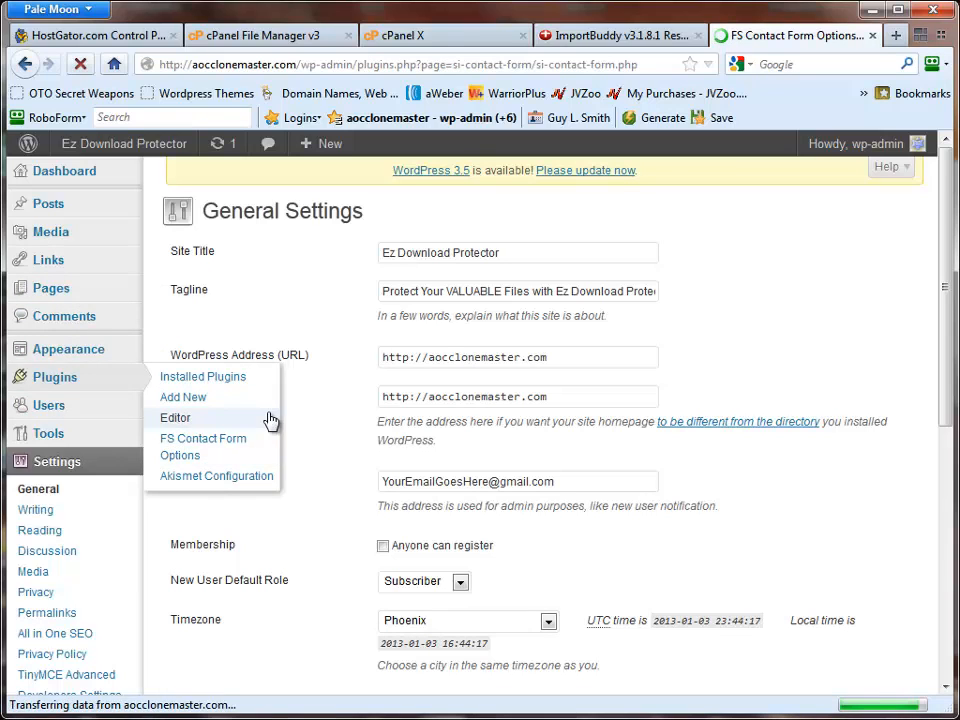
pyautogui.scroll(-10, 412, 468)
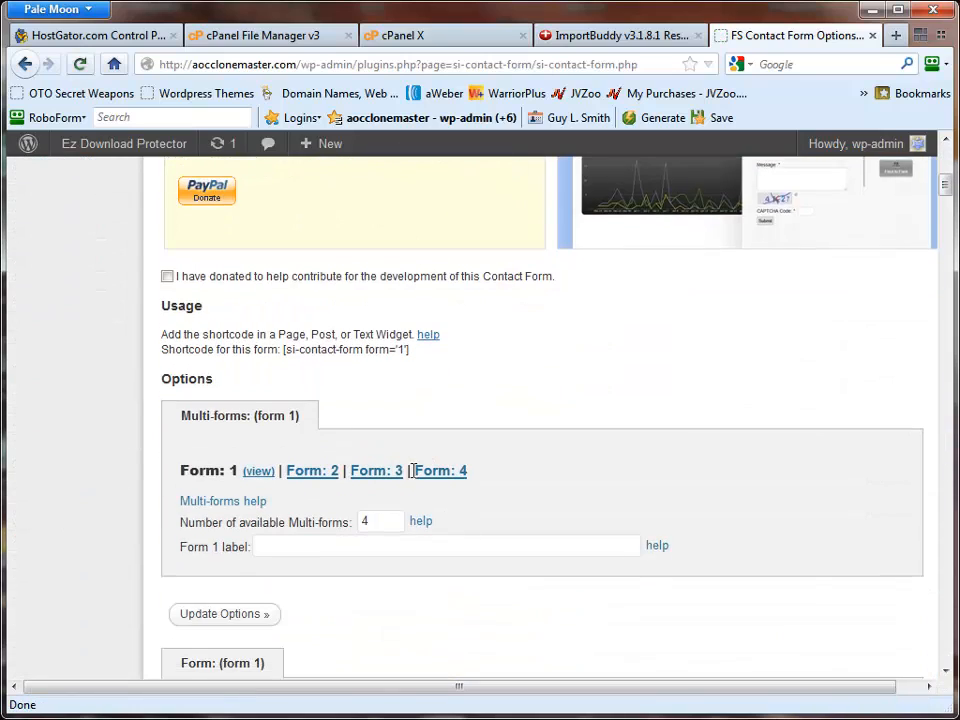
pyautogui.scroll(-9, 411, 470)
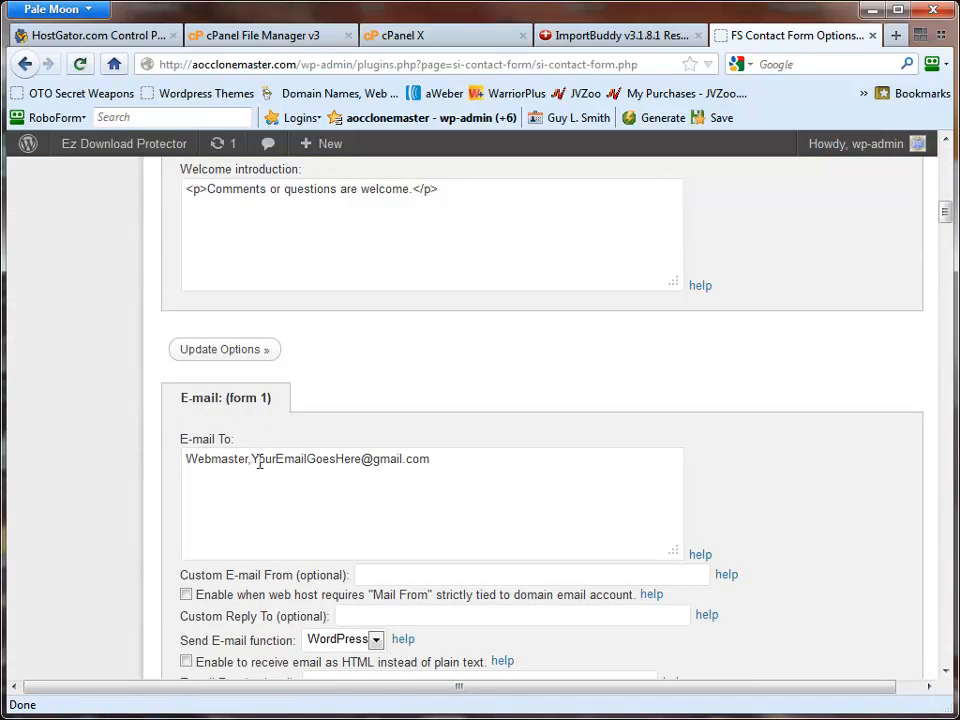
pyautogui.moveTo(256, 457)
pyautogui.mouseDown()
pyautogui.moveTo(405, 480)
pyautogui.moveTo(470, 472)
pyautogui.moveTo(257, 454)
pyautogui.mouseUp()
pyautogui.scroll(-9, 345, 495)
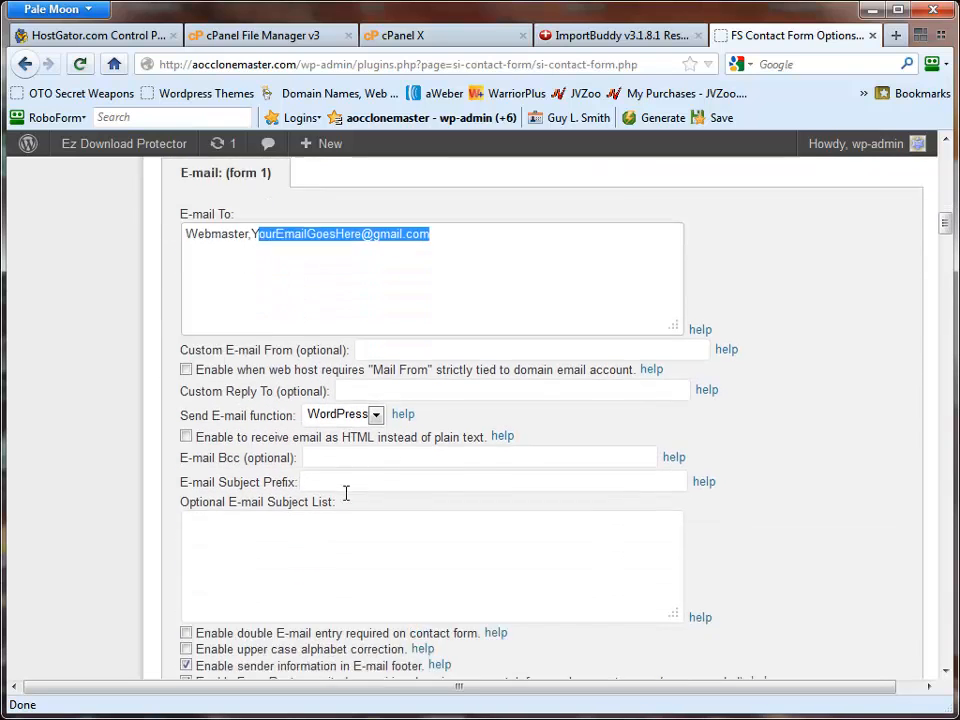
pyautogui.click(199, 456)
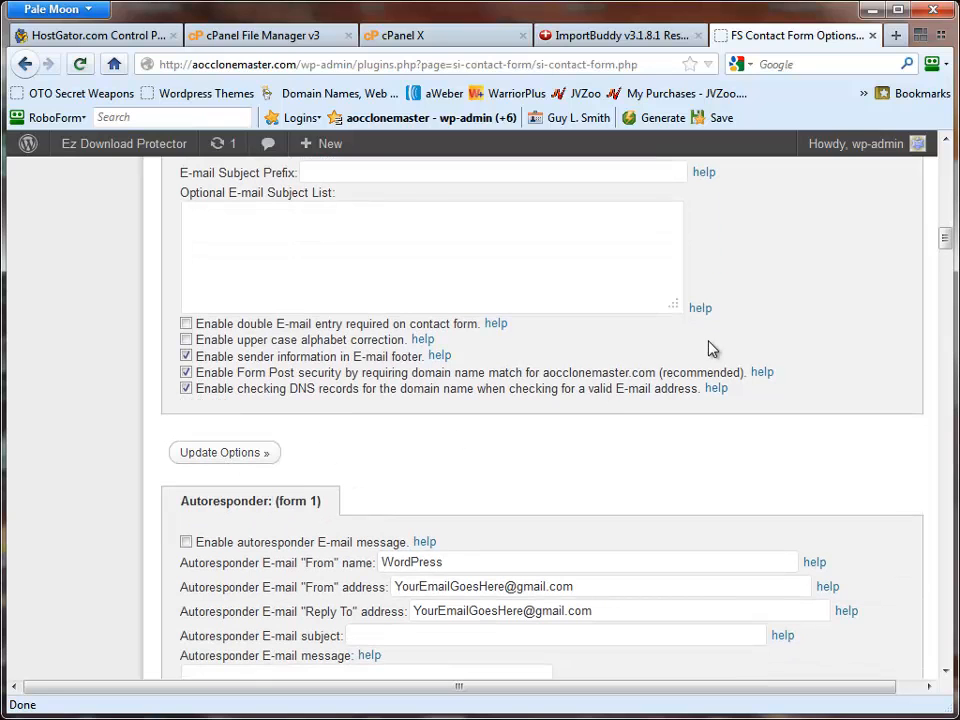
pyautogui.scroll(20, 709, 349)
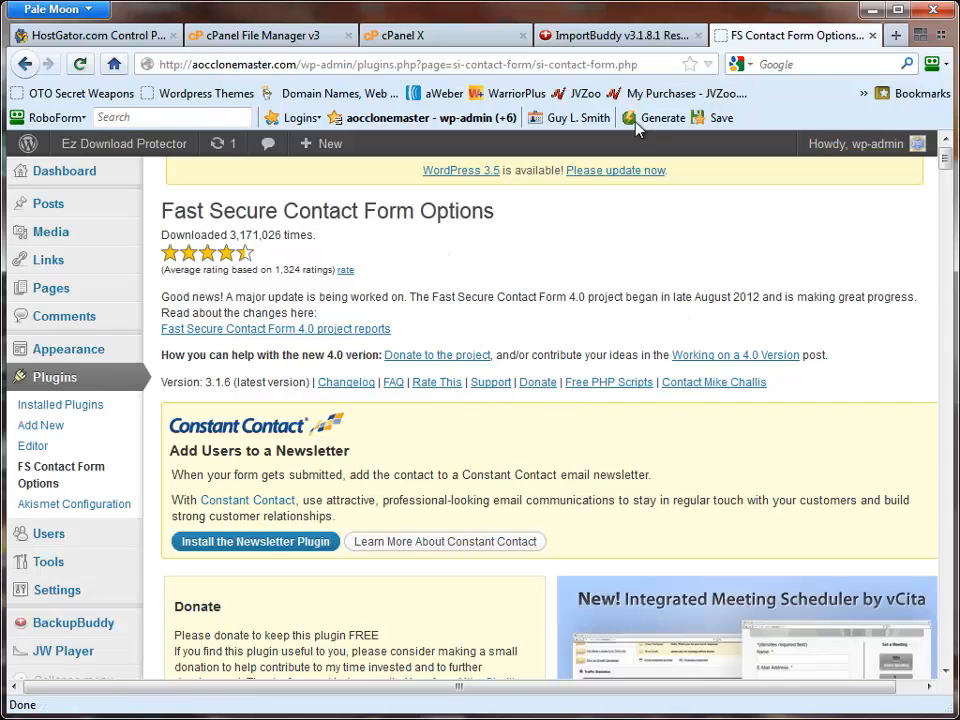
# - Open the Ez Download Protector site in a new tab, test the sales page's Order Now link, and return to the sales page
pyautogui.rightClick(144, 150)
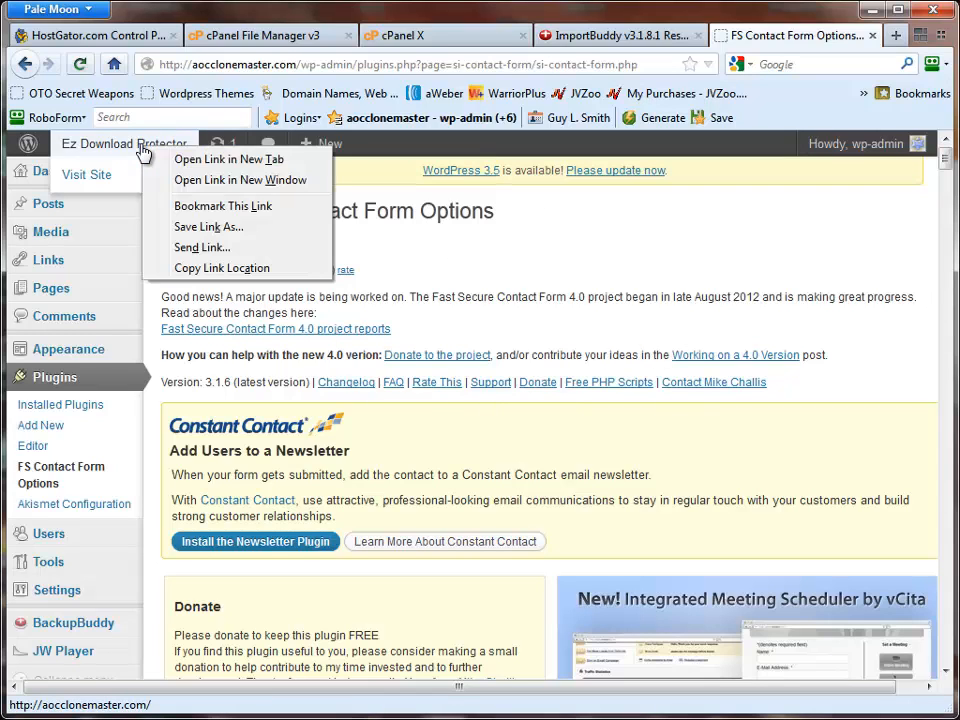
pyautogui.click(228, 165)
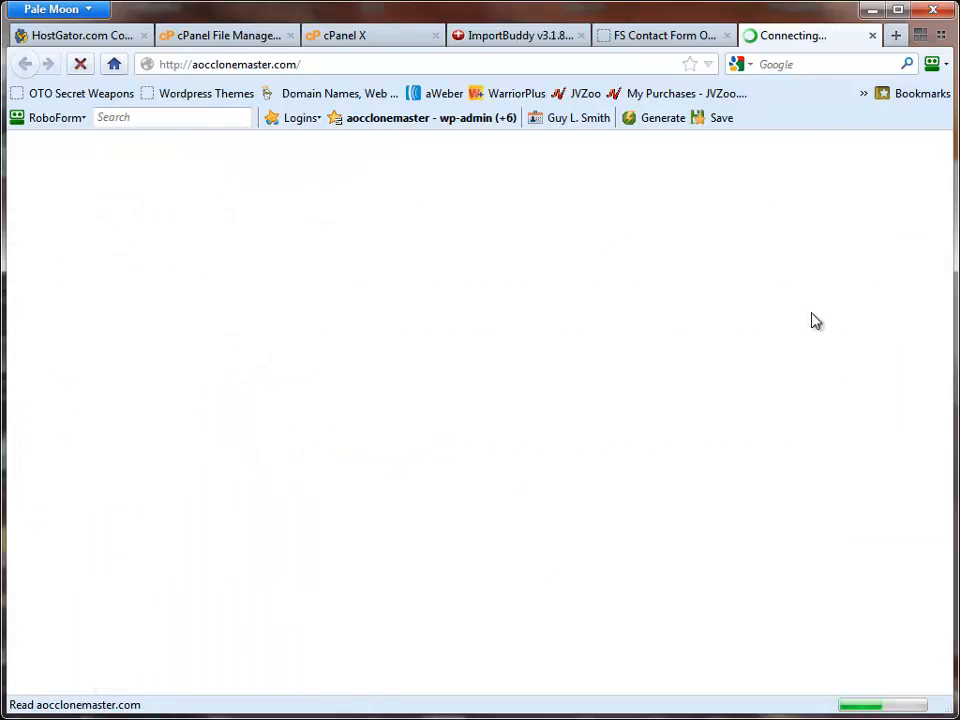
pyautogui.scroll(-15, 909, 242)
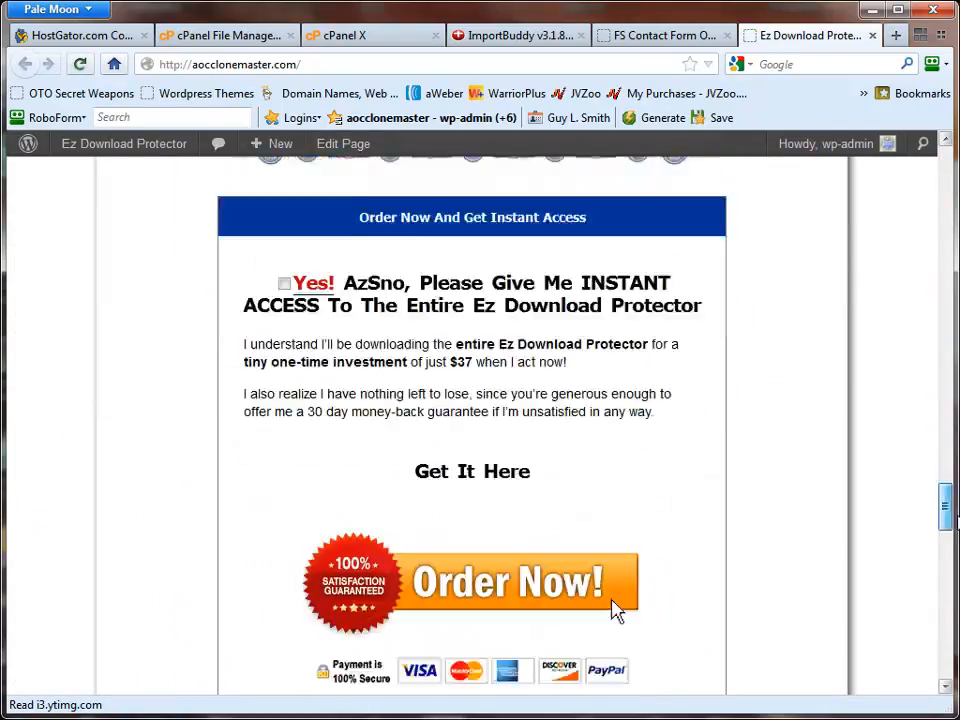
pyautogui.scroll(-8, 636, 581)
pyautogui.scroll(6, 636, 581)
pyautogui.scroll(2, 636, 581)
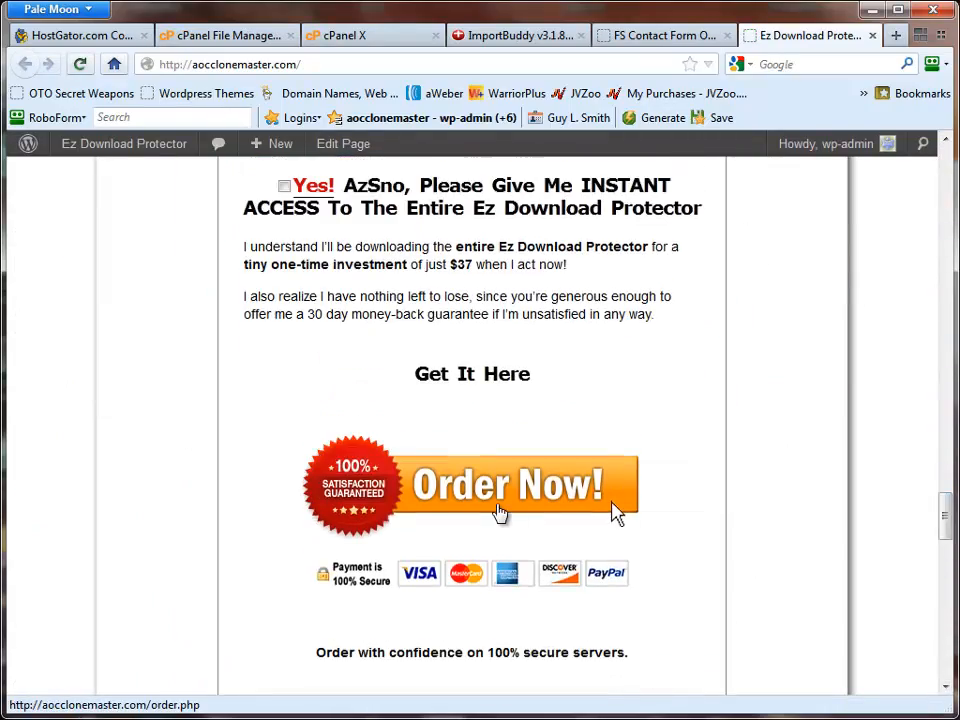
pyautogui.click(616, 513)
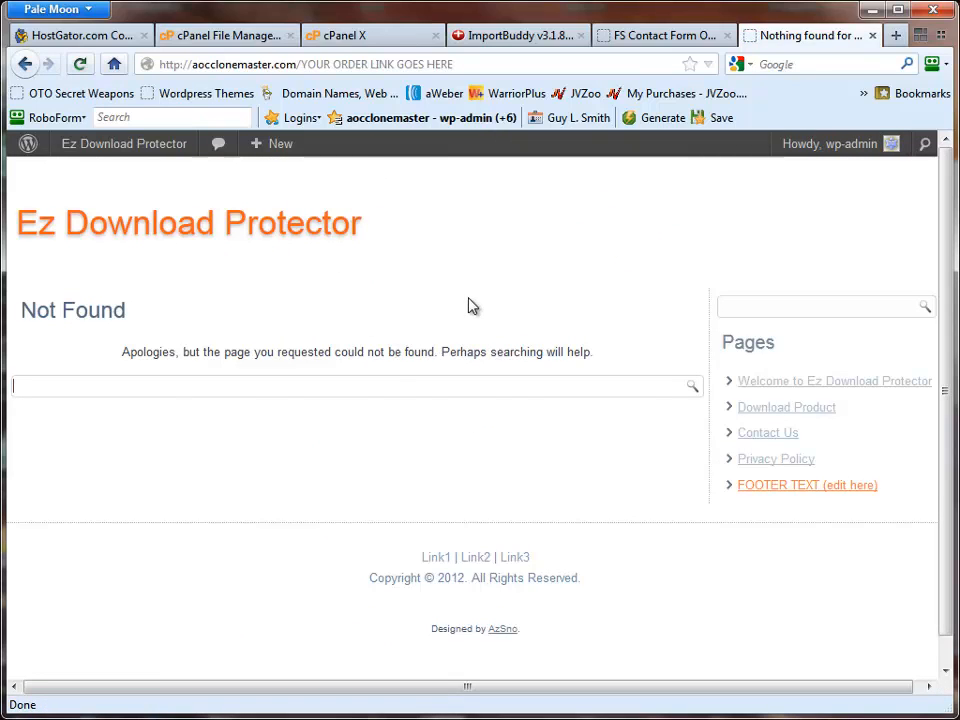
pyautogui.hotkey('alt', 'Left')
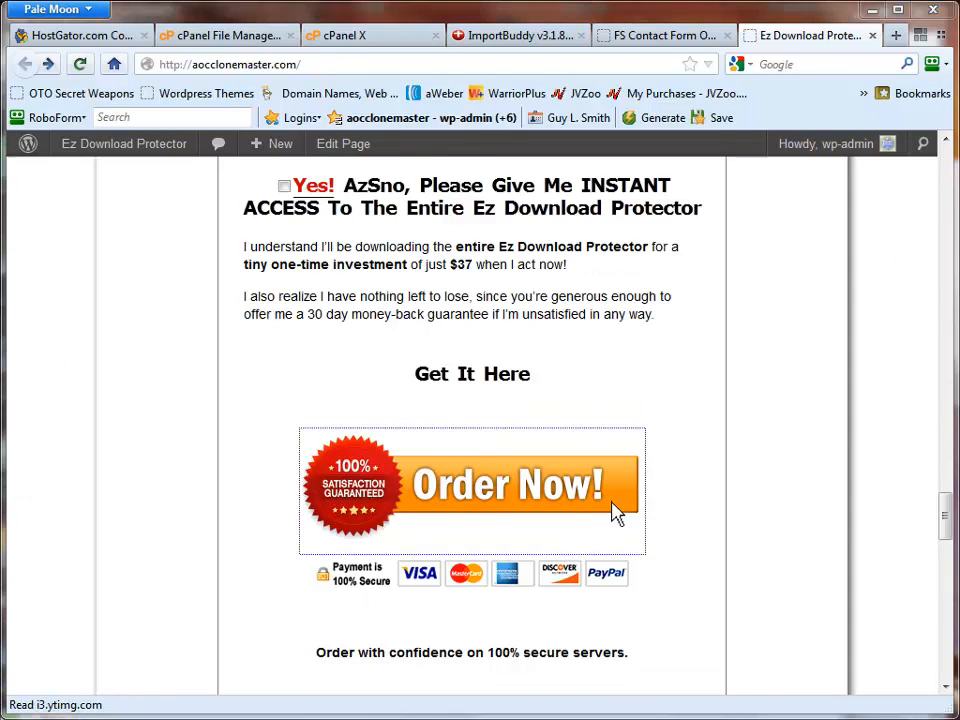
# - Switch to WS_FTP Professional and download order.php from the server's AOCCLONEMASTER.COM folder to C:\Temp
pyautogui.hotkey('alt', 'Tab')
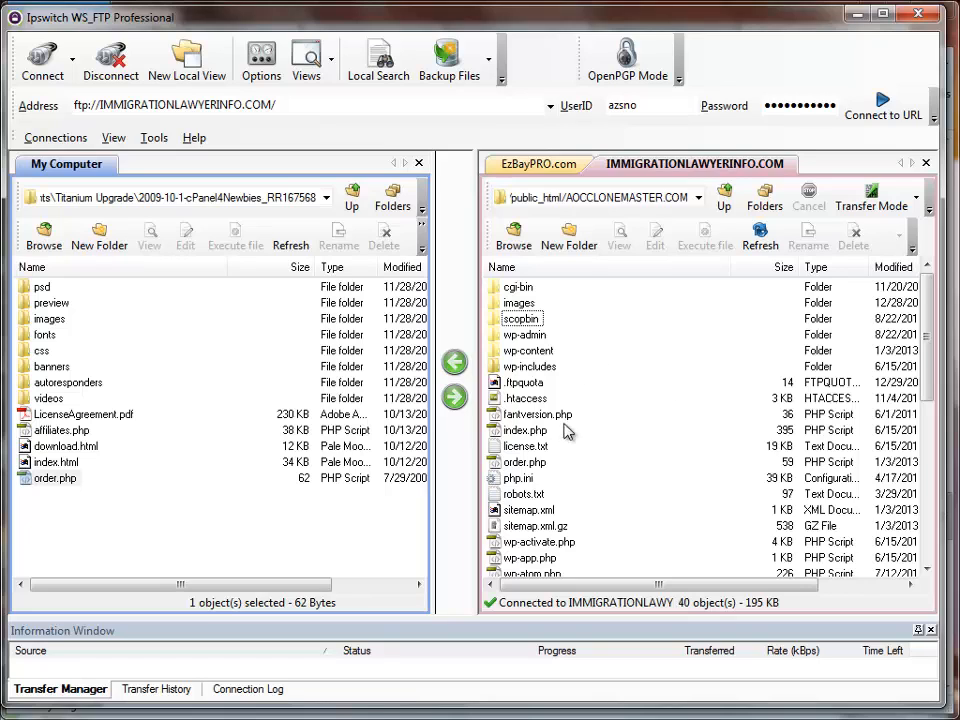
pyautogui.click(516, 467)
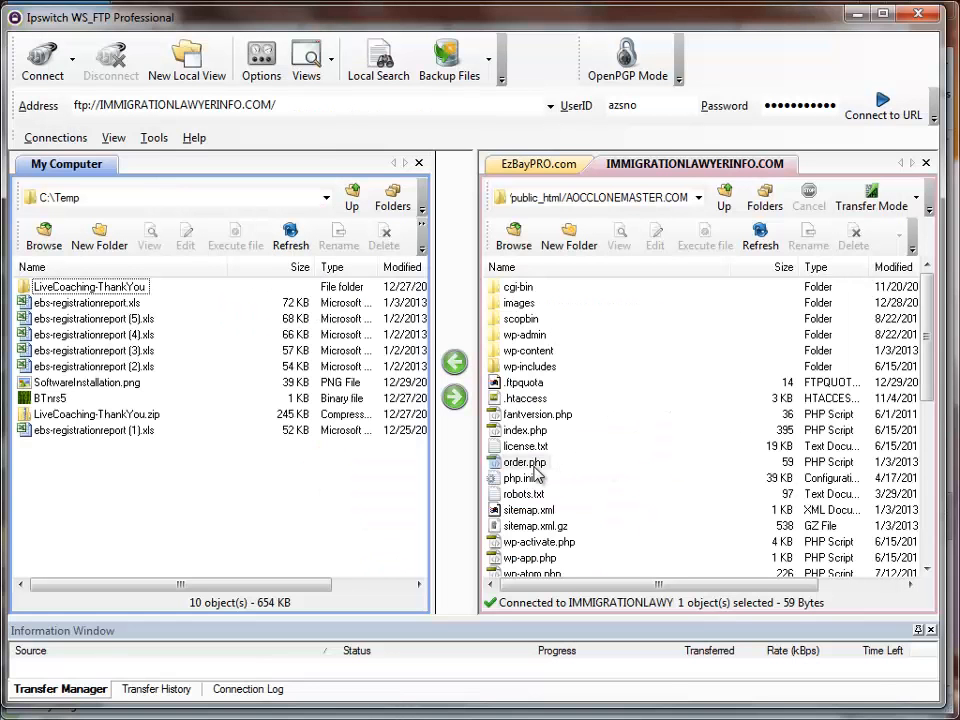
pyautogui.moveTo(532, 467); pyautogui.dragTo(184, 452)
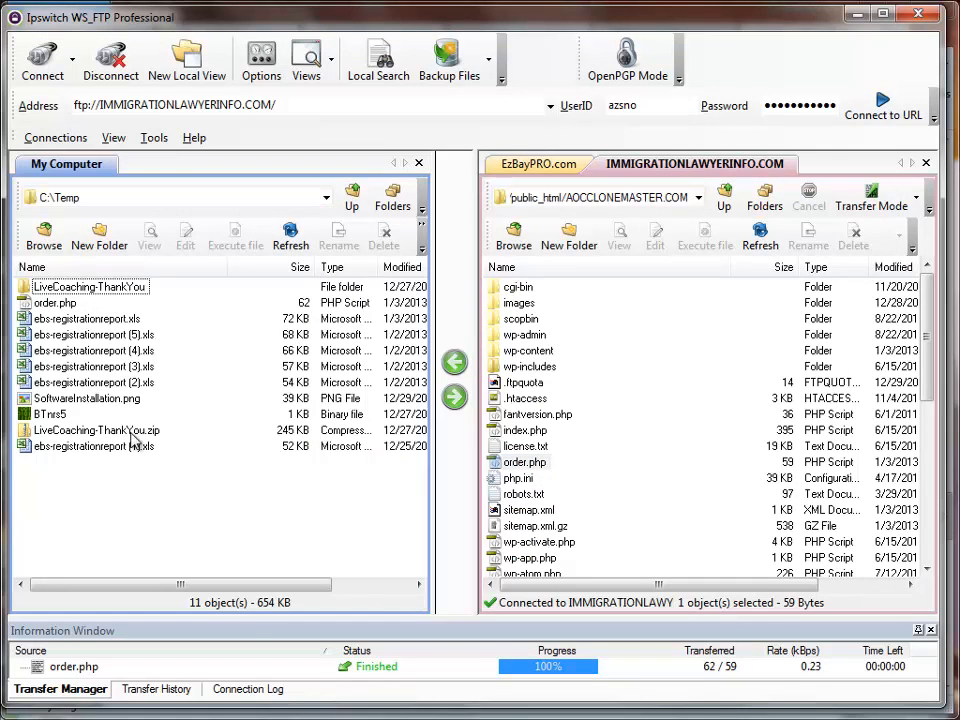
# - Open the downloaded order.php from C:\Temp in Notepad++ and move the editor window so the code is fully readable
pyautogui.click(50, 303)
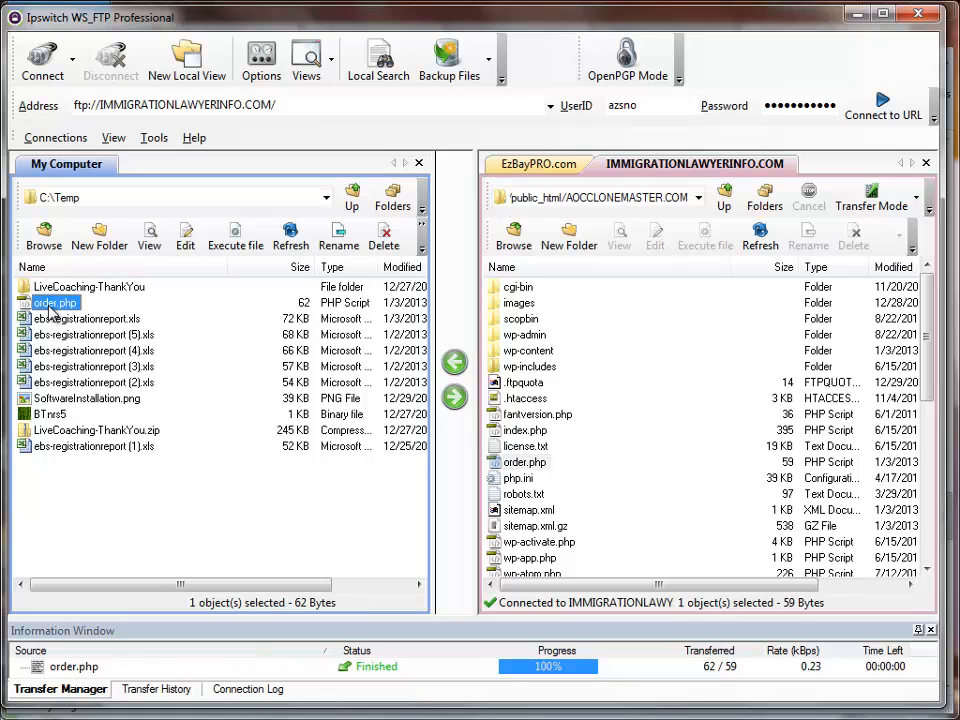
pyautogui.doubleClick(54, 300)
pyautogui.rightClick(50, 302)
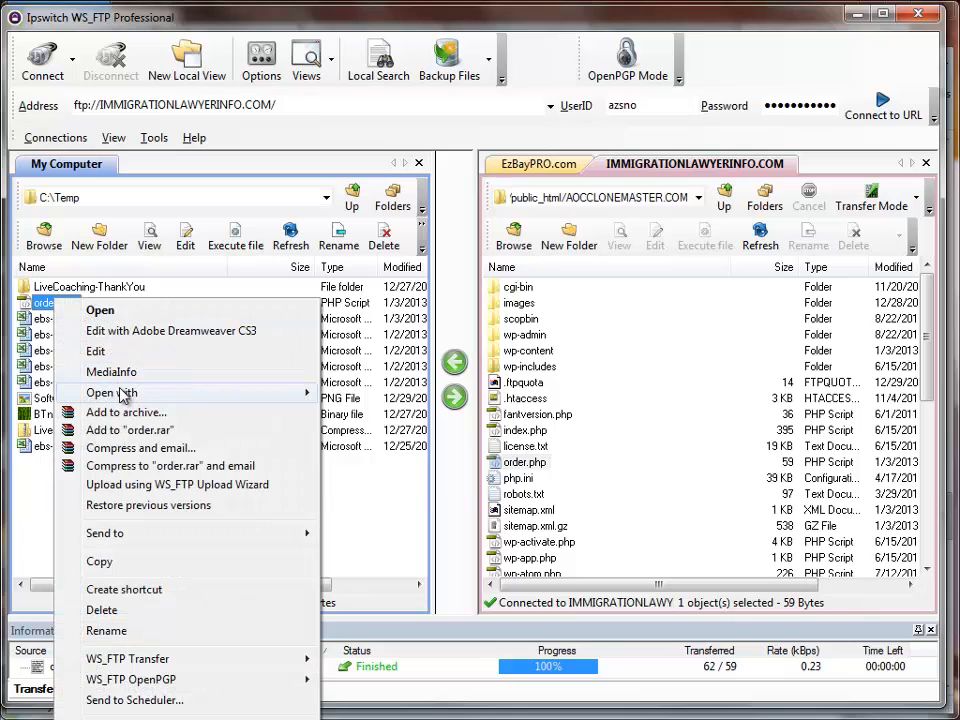
pyautogui.moveTo(121, 394)
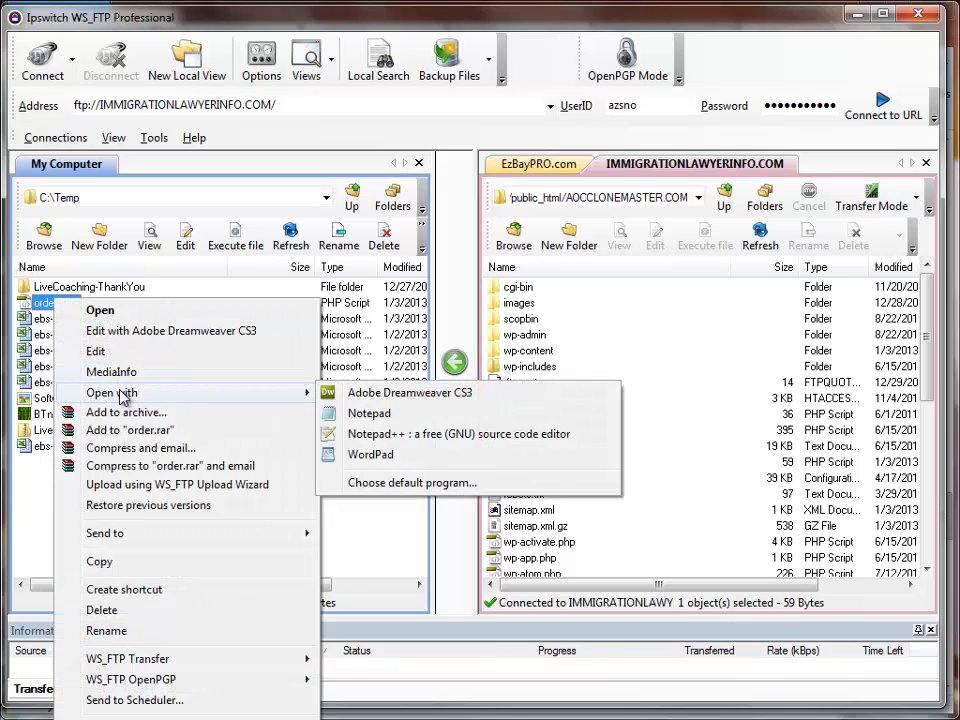
pyautogui.click(375, 441)
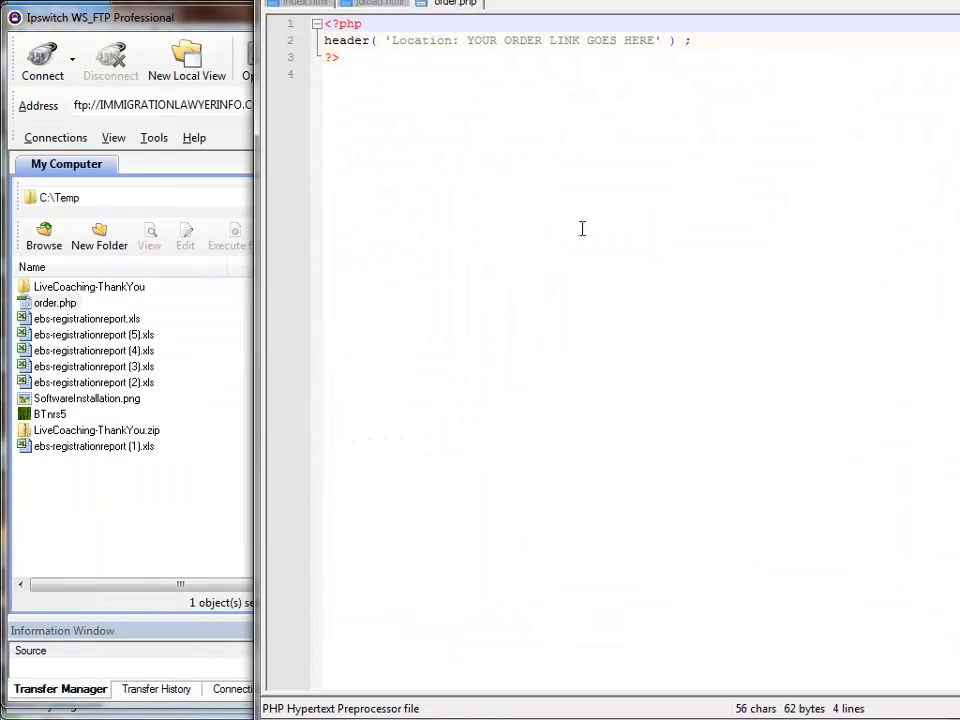
pyautogui.moveTo(959, 1); pyautogui.dragTo(801, 28)
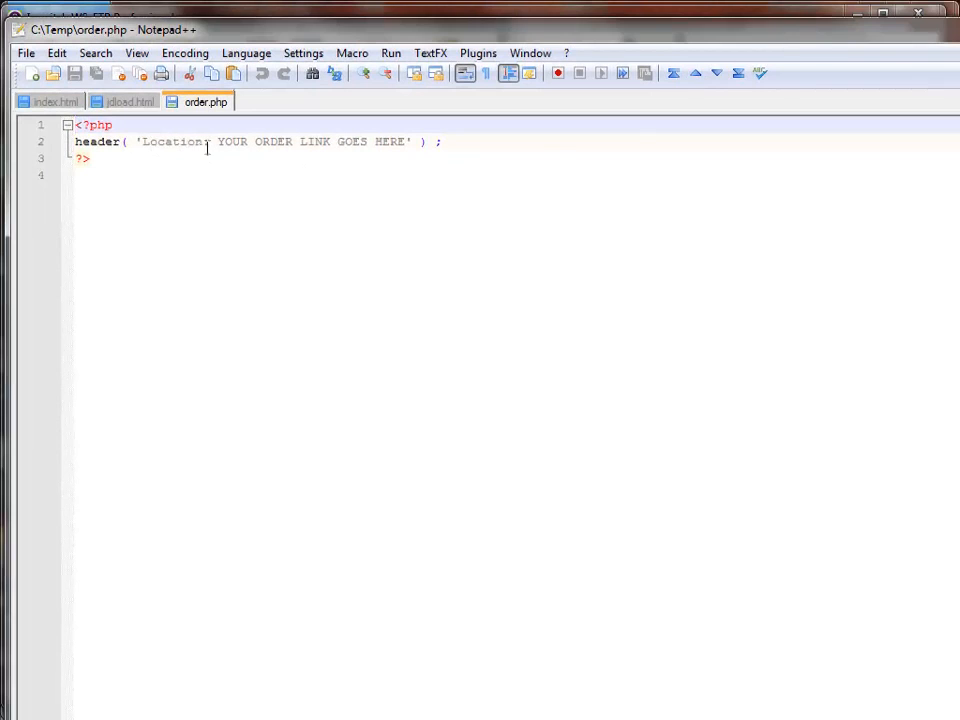
# - Highlight the YOUR ORDER LINK GOES HERE placeholder in the Location header of order.php without editing it
pyautogui.moveTo(218, 142); pyautogui.dragTo(408, 140)
pyautogui.click(362, 168)
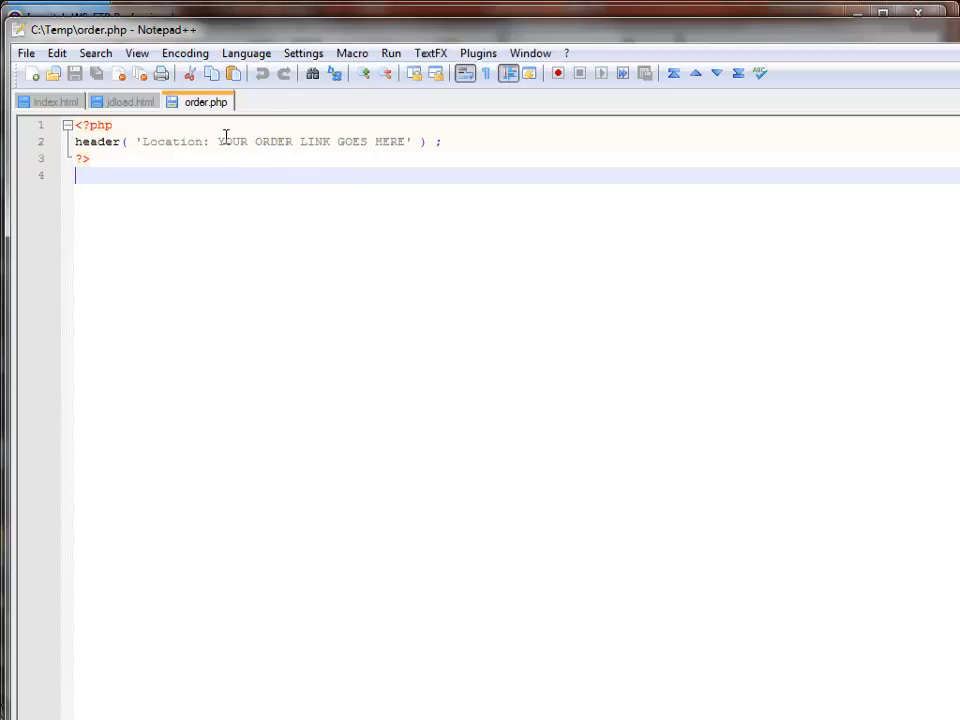
pyautogui.moveTo(217, 141); pyautogui.dragTo(408, 141)
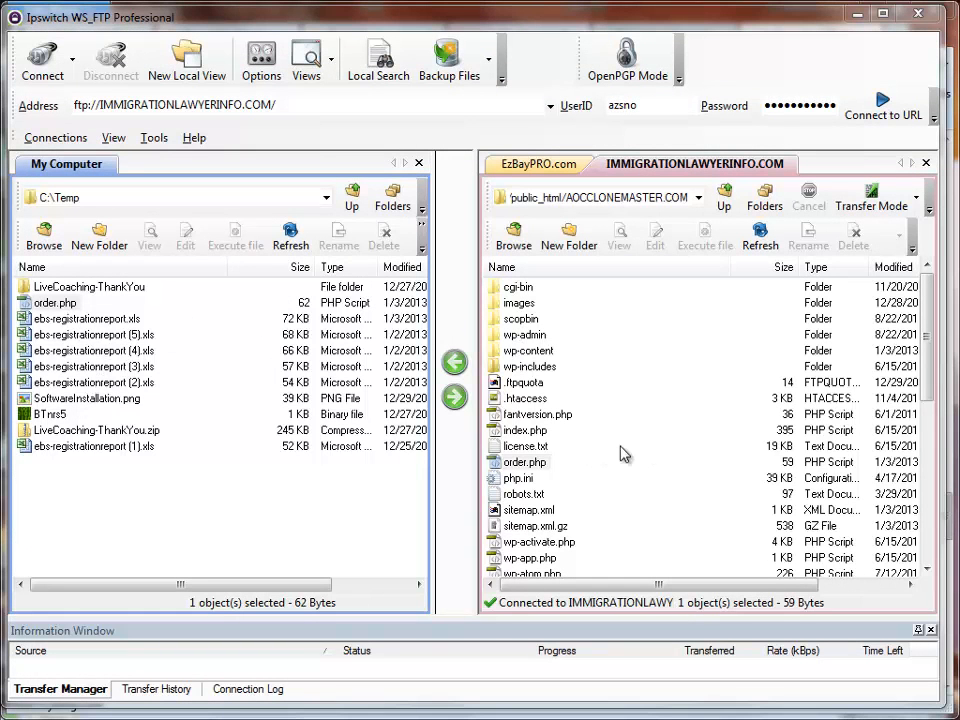
# - Select order.php in the server's AOCCLONEMASTER.COM folder, then minimize the FTP client to return to the Pale Moon browser
pyautogui.click(592, 477)
pyautogui.click(560, 465)
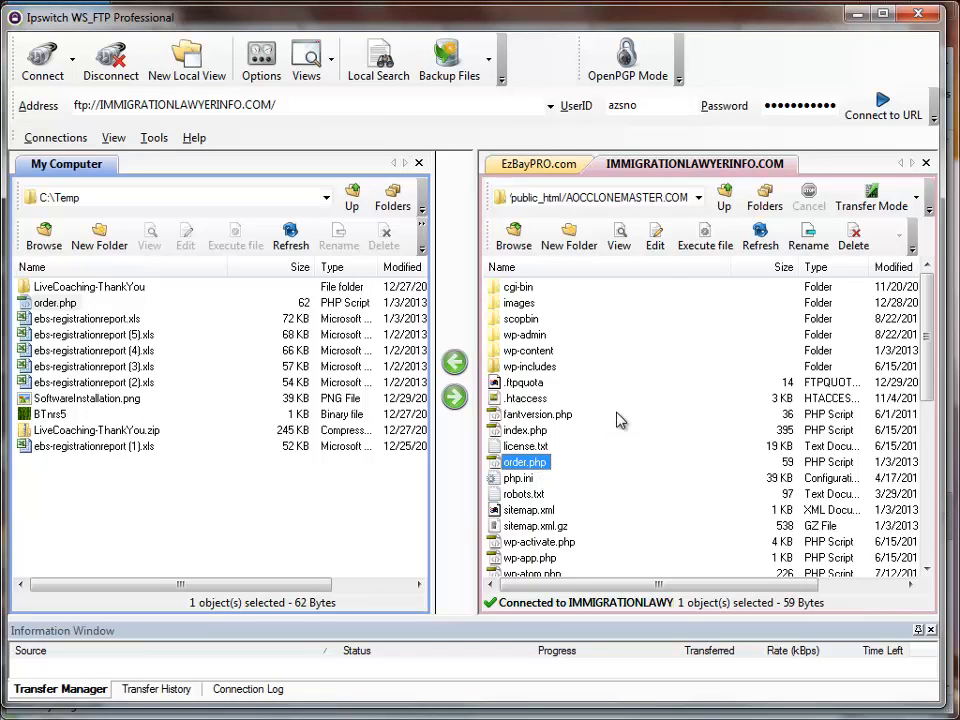
pyautogui.click(864, 14)
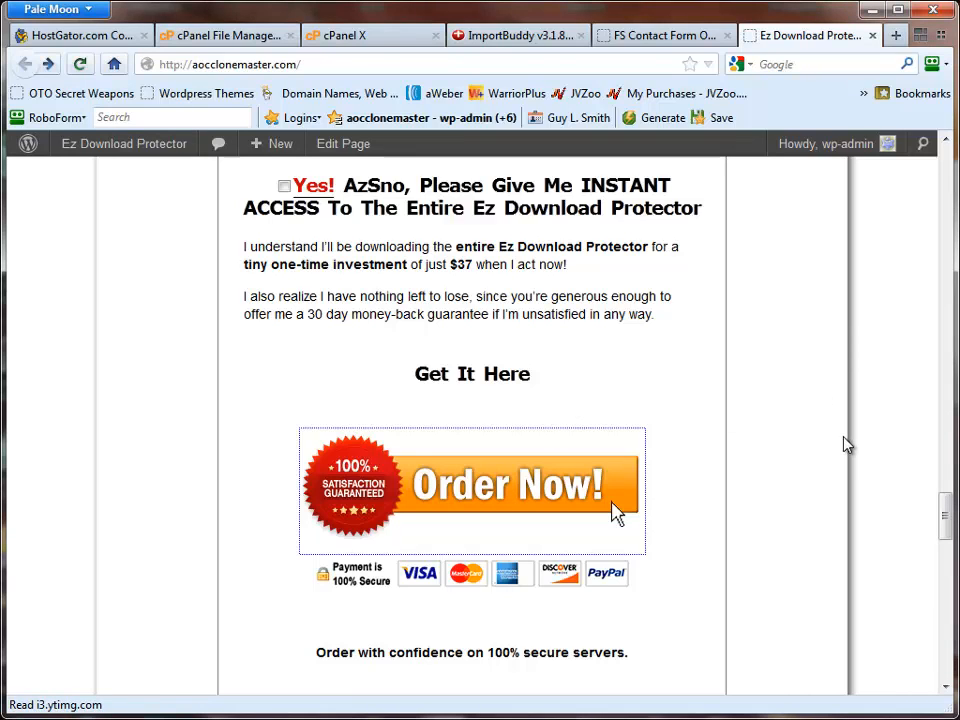
# - Look through the sales page's disclaimer and web site agreement text, ending at the header banner
pyautogui.scroll(-15, 845, 444)
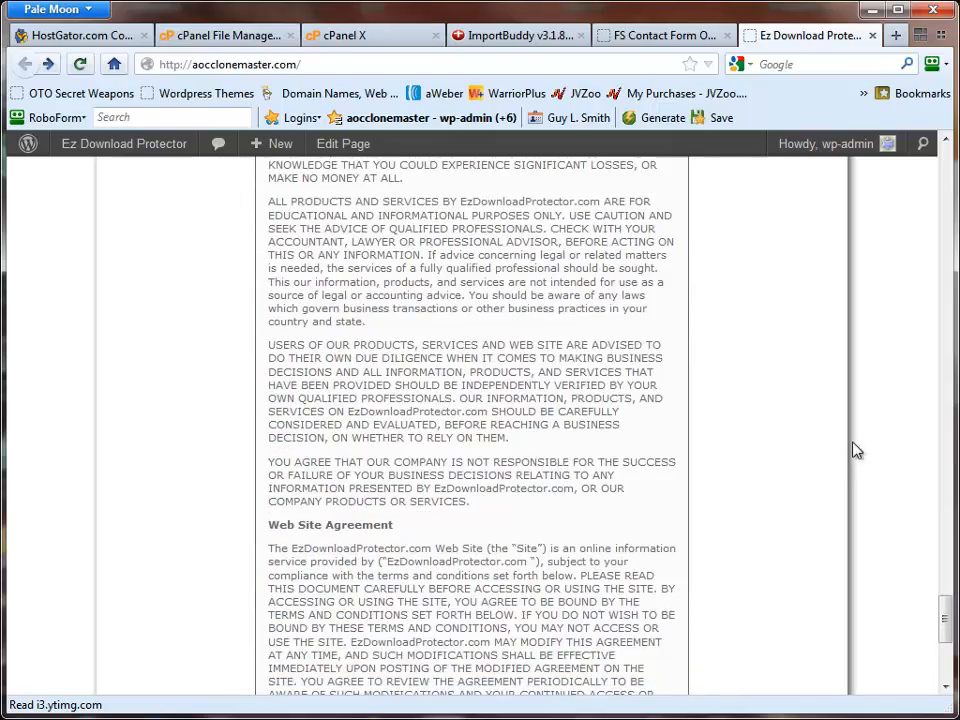
pyautogui.scroll(15, 856, 440)
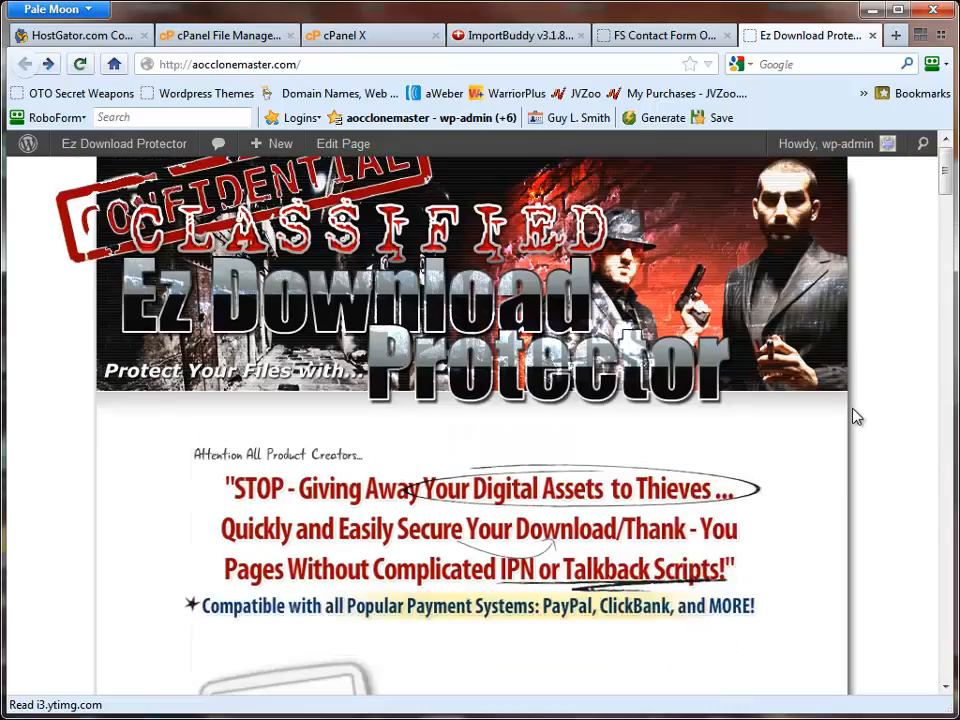
pyautogui.scroll(-5, 856, 417)
pyautogui.scroll(5, 856, 417)
# - Return to the WordPress admin and open the list of all the site's pages
pyautogui.click(685, 44)
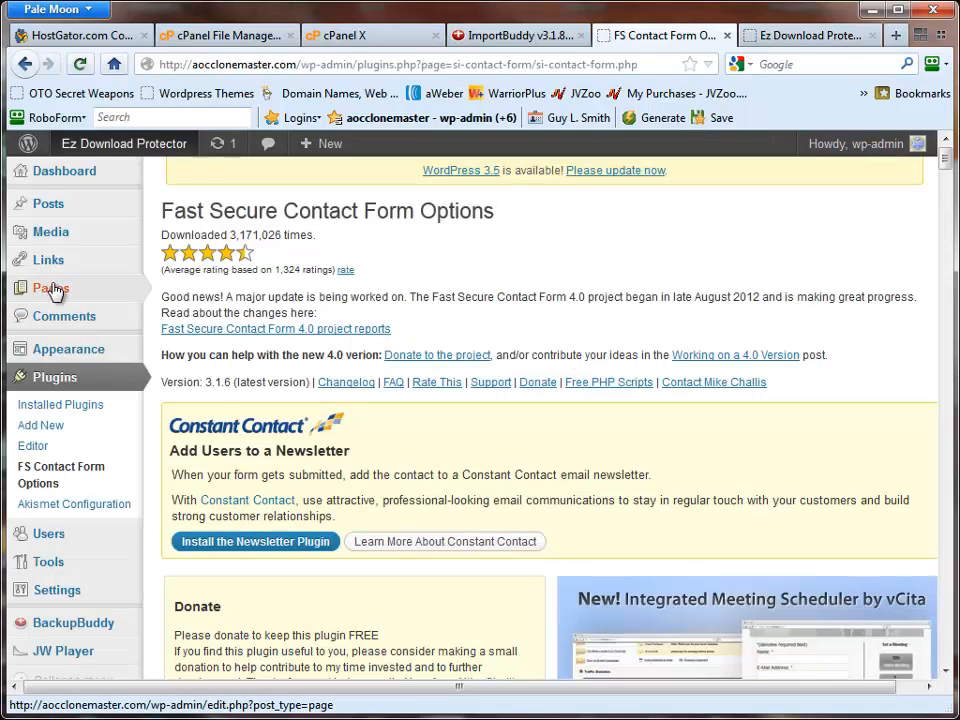
pyautogui.moveTo(55, 289)
pyautogui.click(163, 290)
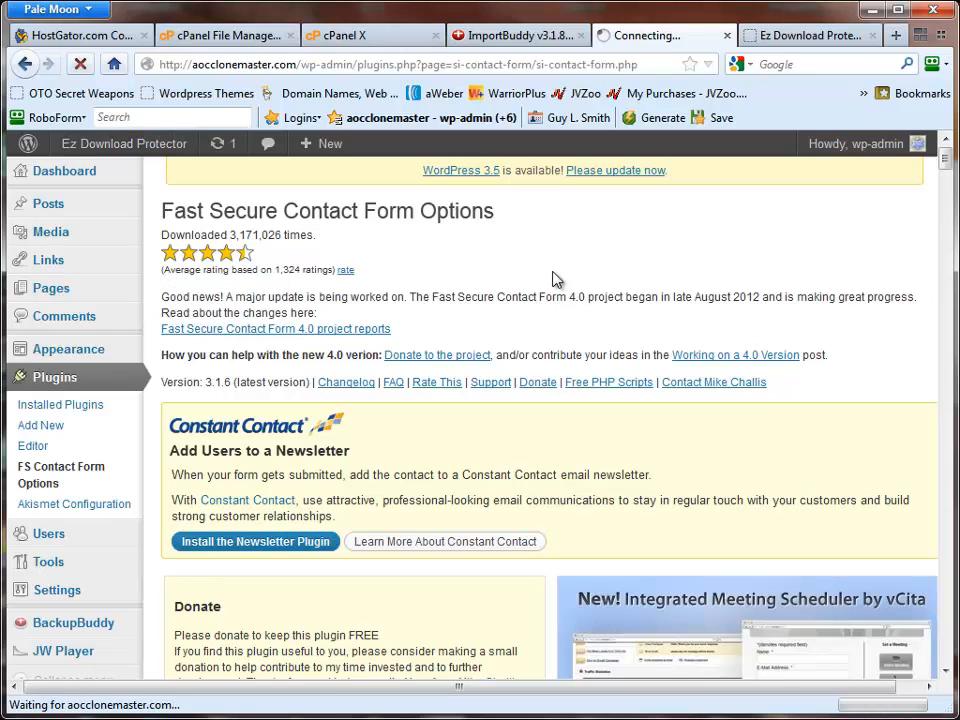